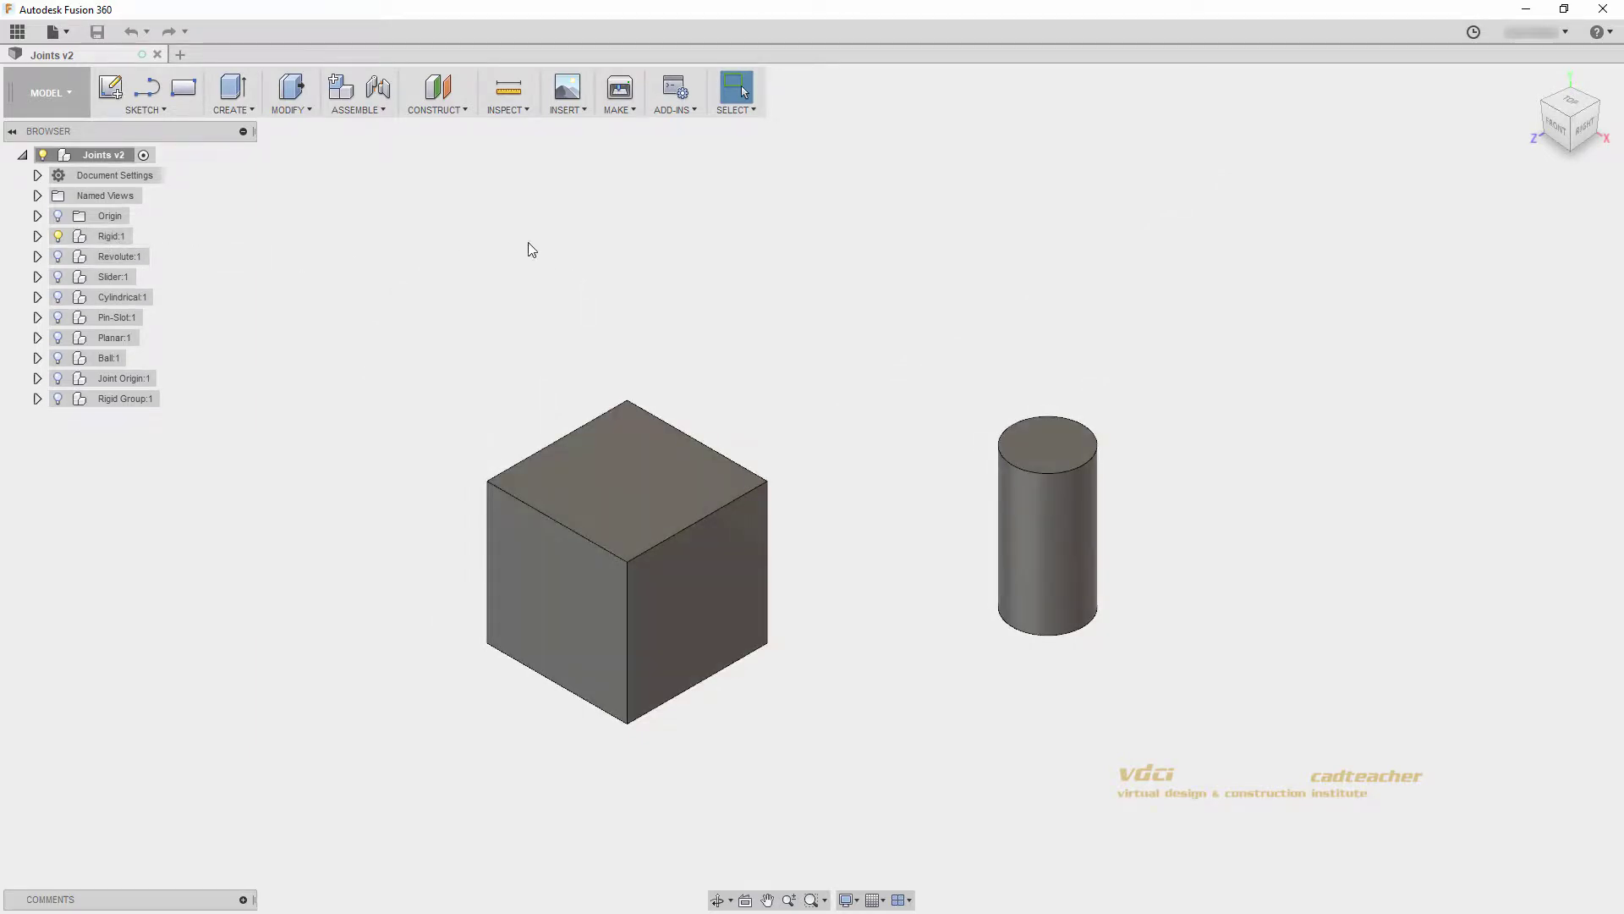
- Apply a rigid joint that places the centre of the cylinder's top face on the centre of the cube's top face
{"action": "left_click", "coordinate": [358, 110]}
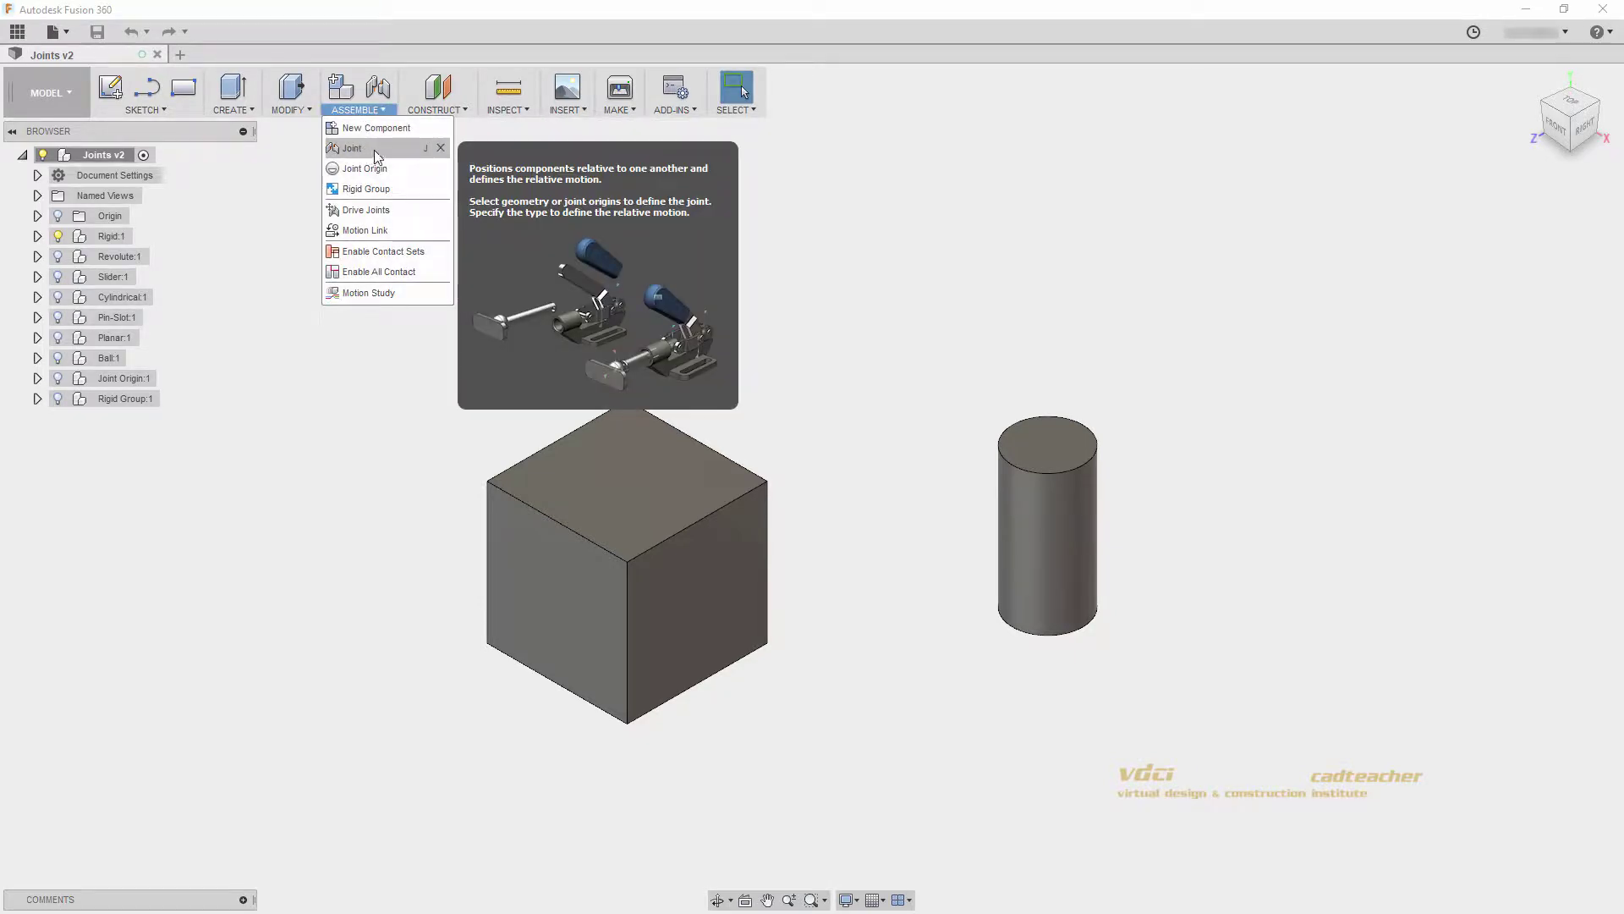
{"action": "left_click", "coordinate": [375, 150]}
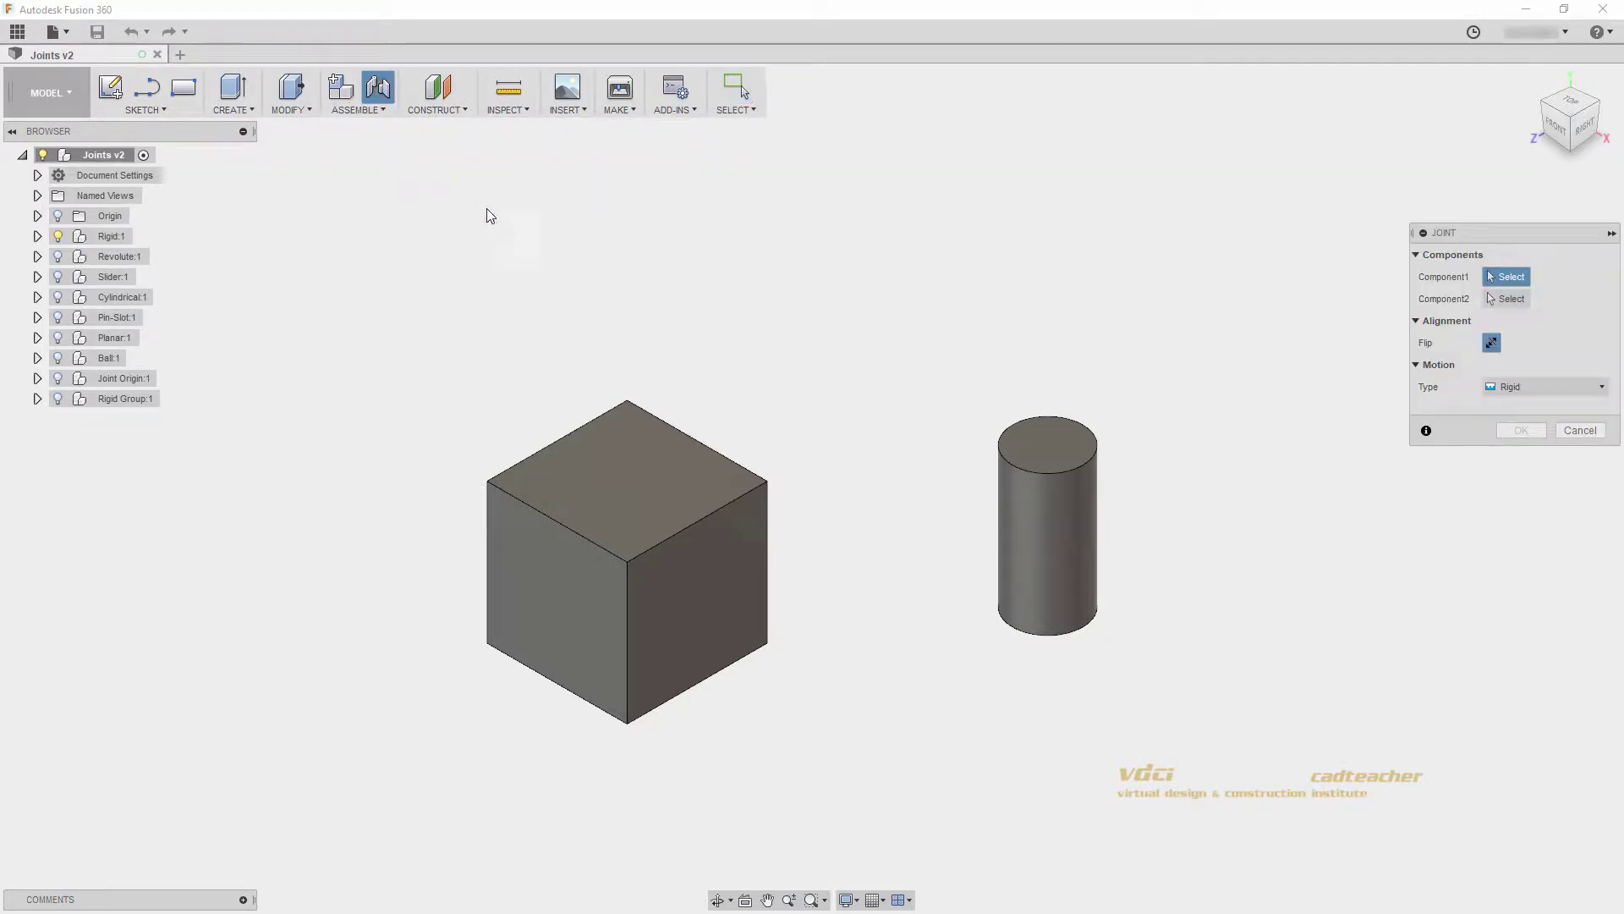
{"action": "left_click", "coordinate": [1557, 388]}
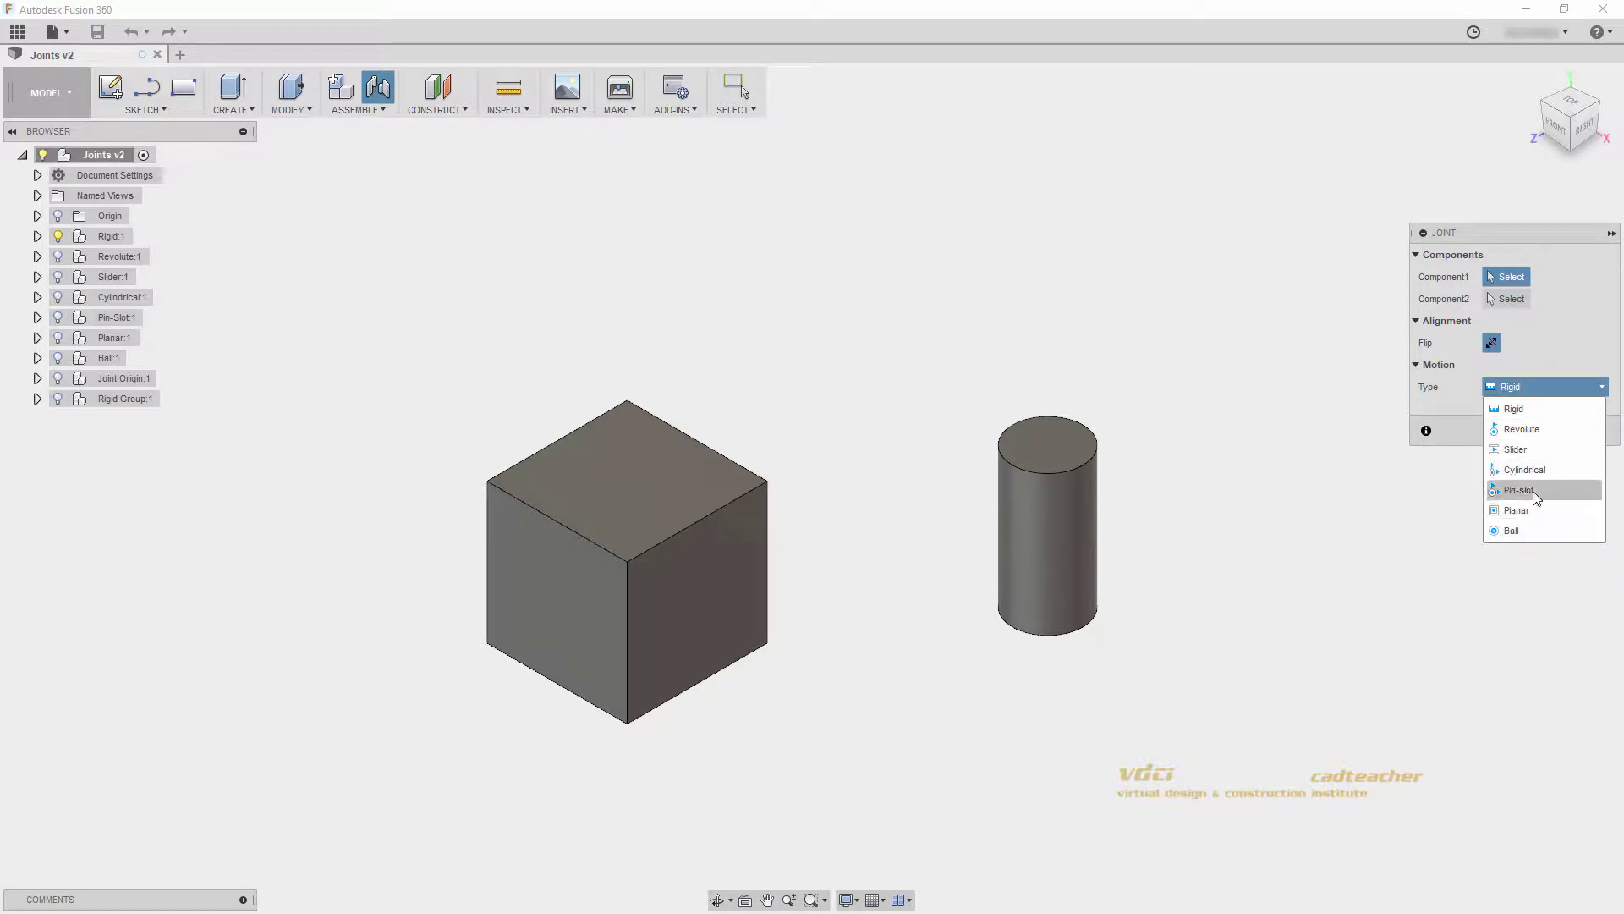
{"action": "left_click", "coordinate": [1531, 409]}
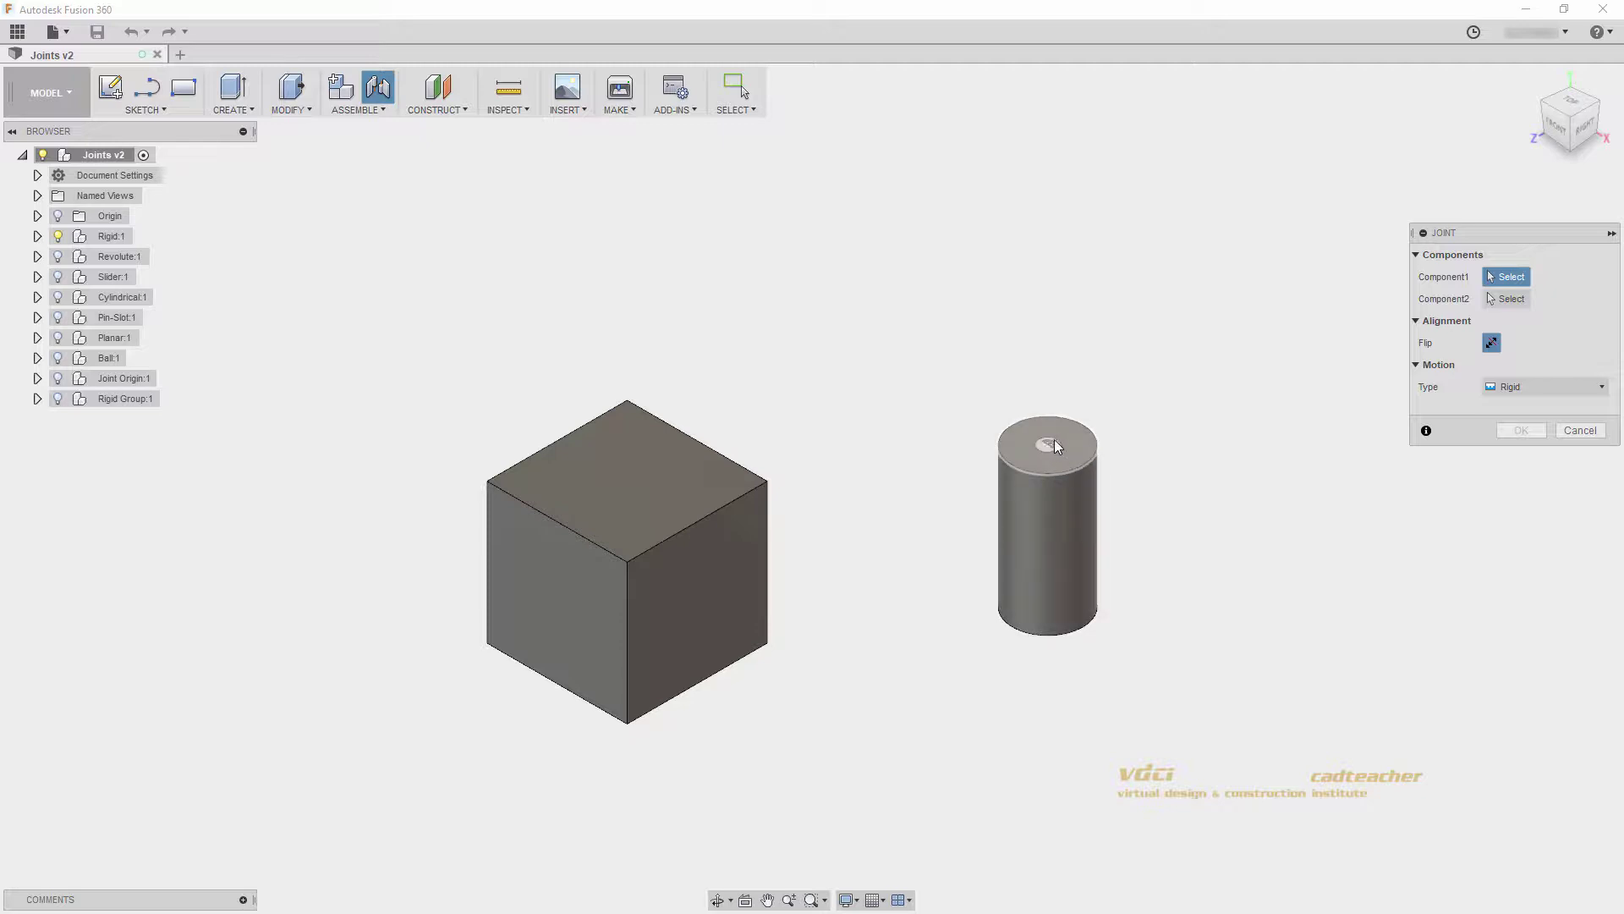
{"action": "left_click", "coordinate": [1096, 458]}
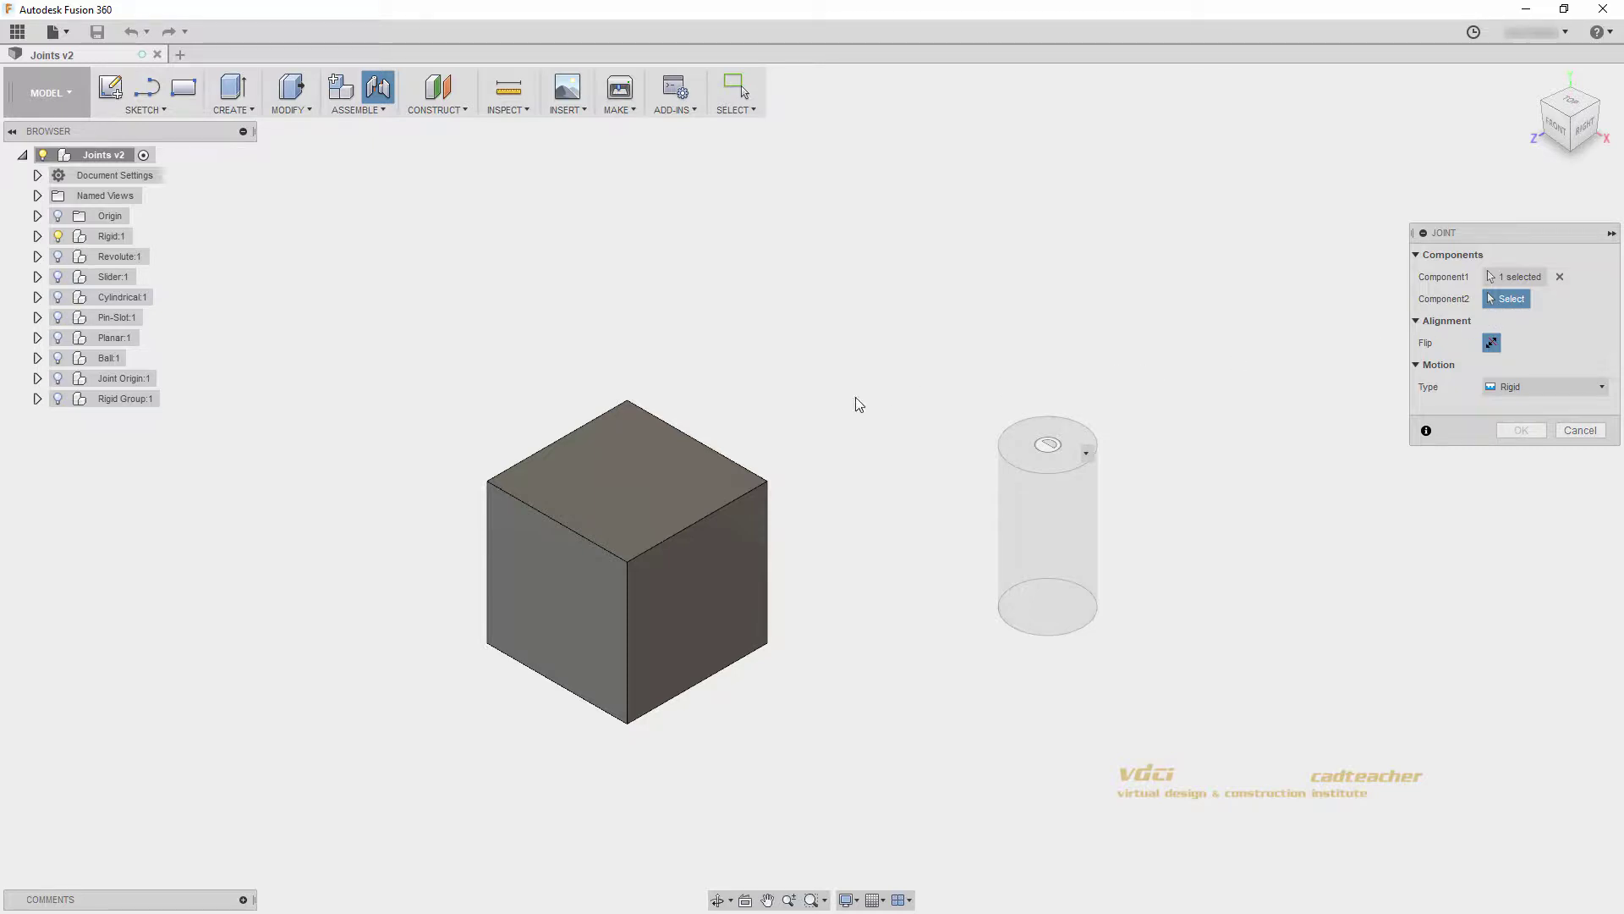
{"action": "left_click", "coordinate": [627, 482]}
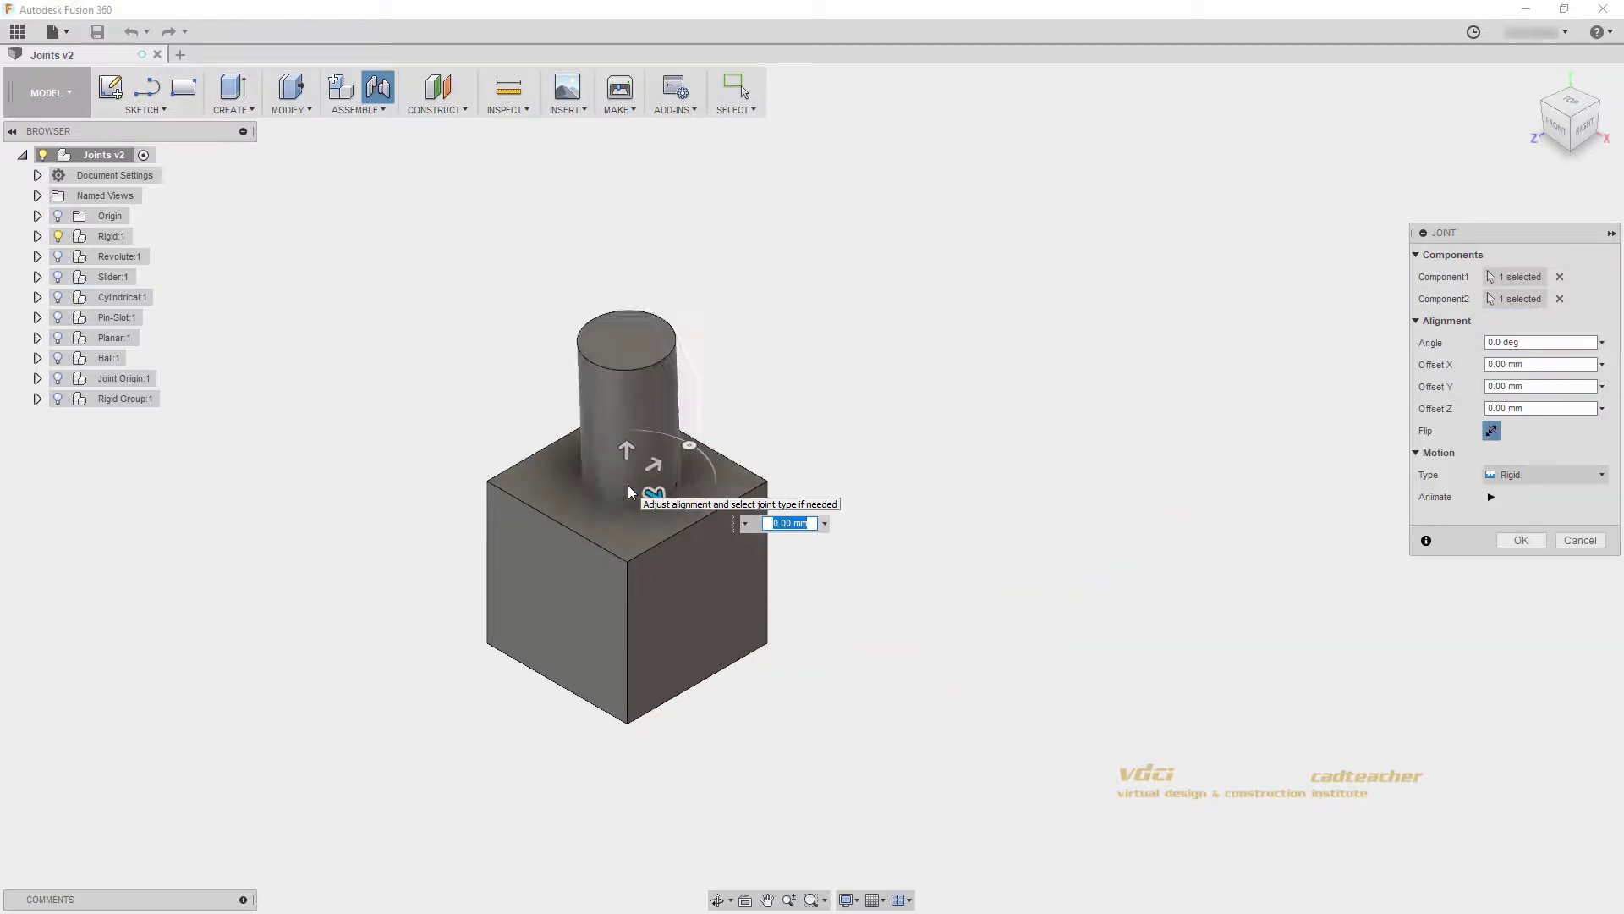
{"action": "middle_click_drag", "start_coordinate": [946, 510], "coordinate": [1097, 510]}
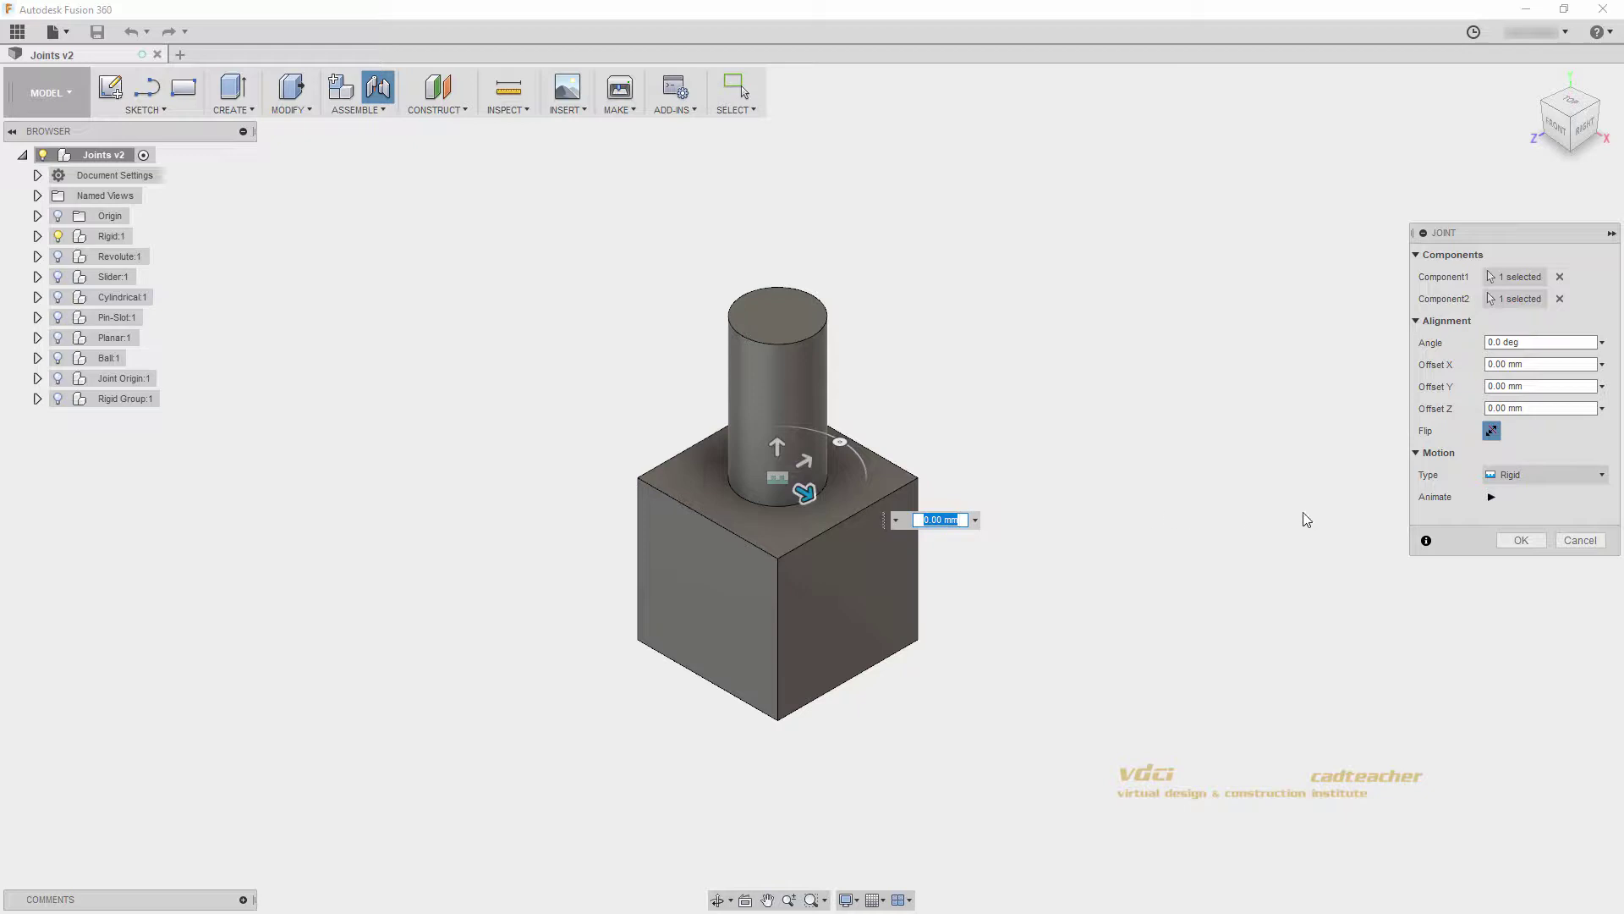
- Preview the rigid joint's animation, accept the joint, and test whether the cylinder can be moved
{"action": "left_click", "coordinate": [1491, 497]}
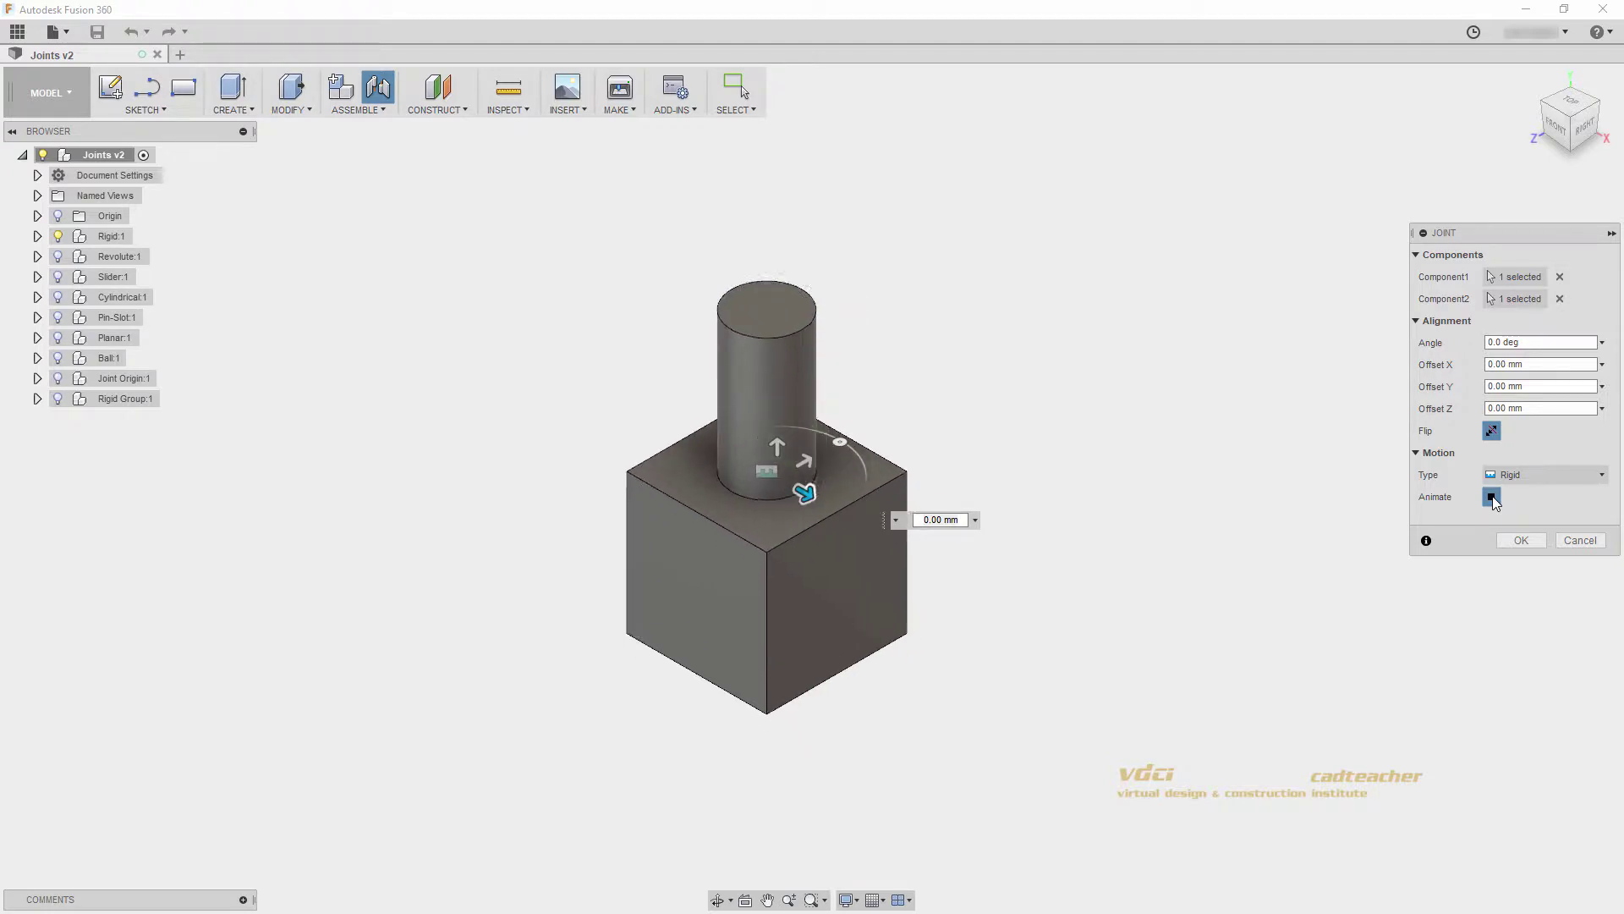
{"action": "left_click", "coordinate": [1493, 497]}
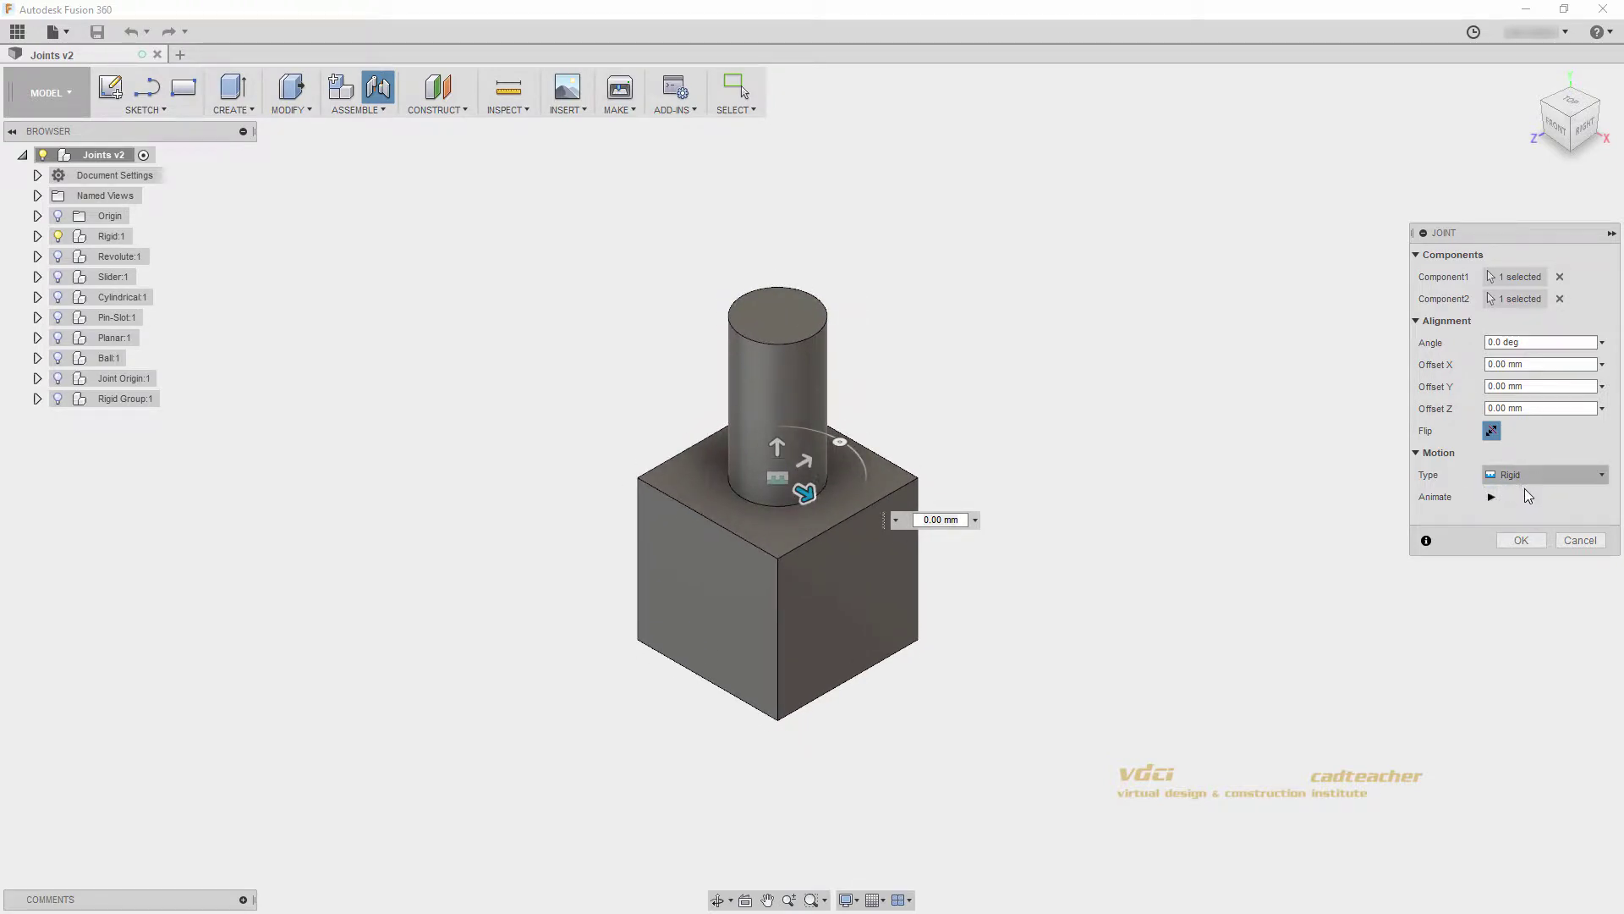
{"action": "left_click", "coordinate": [1521, 540]}
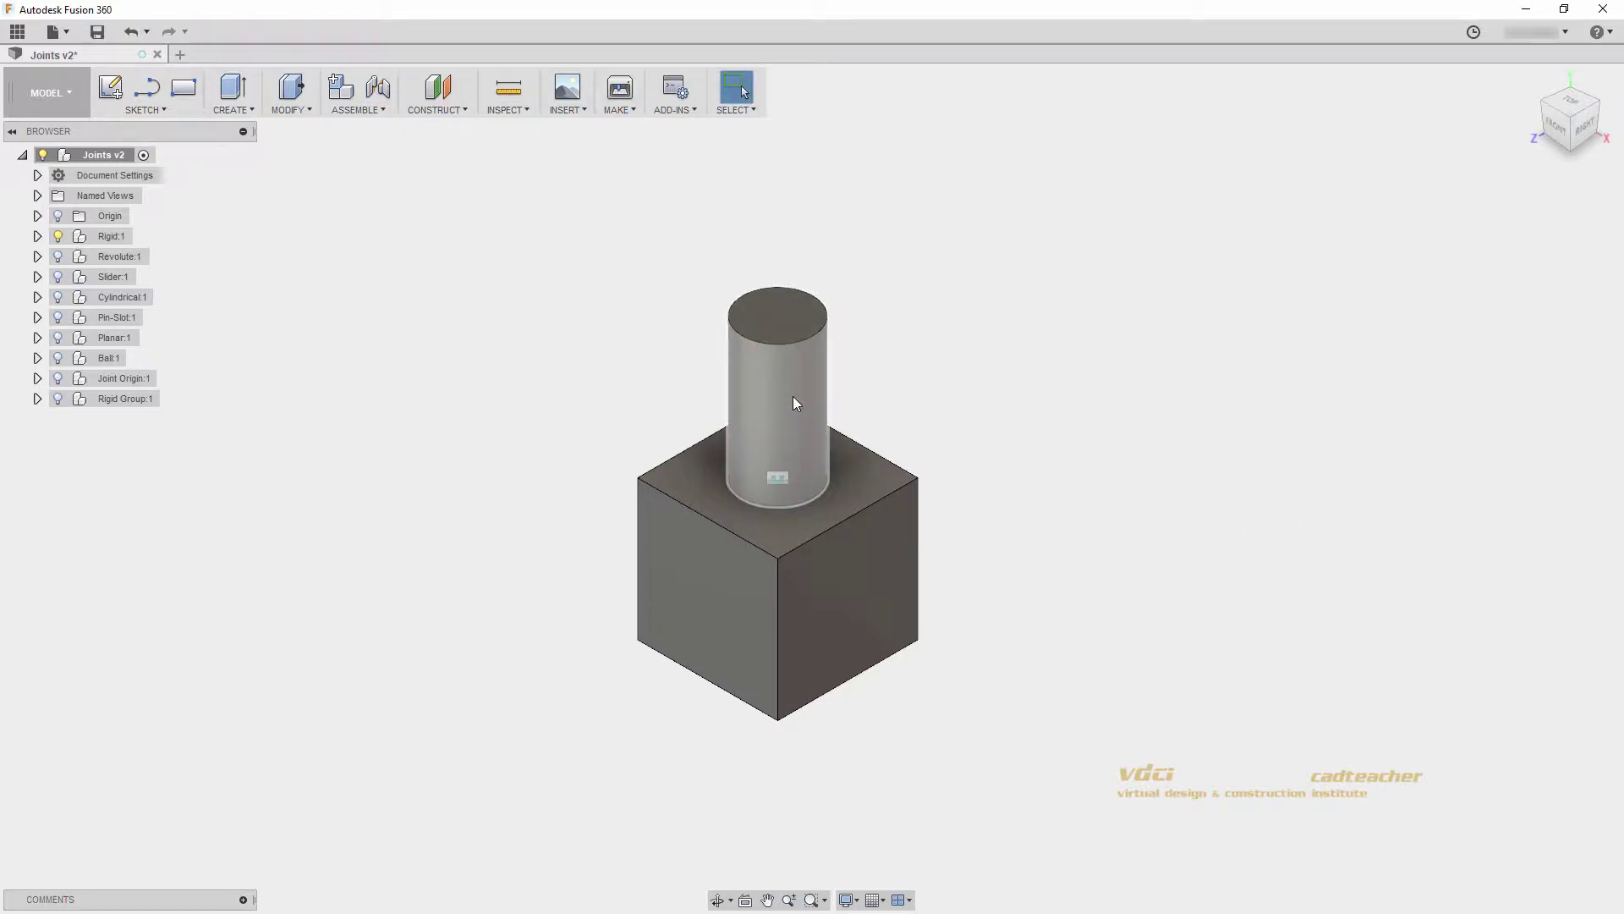
{"action": "mouse_move", "coordinate": [793, 396]}
{"action": "left_mouse_down"}
{"action": "mouse_move", "coordinate": [942, 347]}
{"action": "mouse_move", "coordinate": [840, 468]}
{"action": "mouse_move", "coordinate": [936, 359]}
{"action": "mouse_move", "coordinate": [823, 371]}
{"action": "mouse_move", "coordinate": [811, 389]}
{"action": "left_mouse_up"}
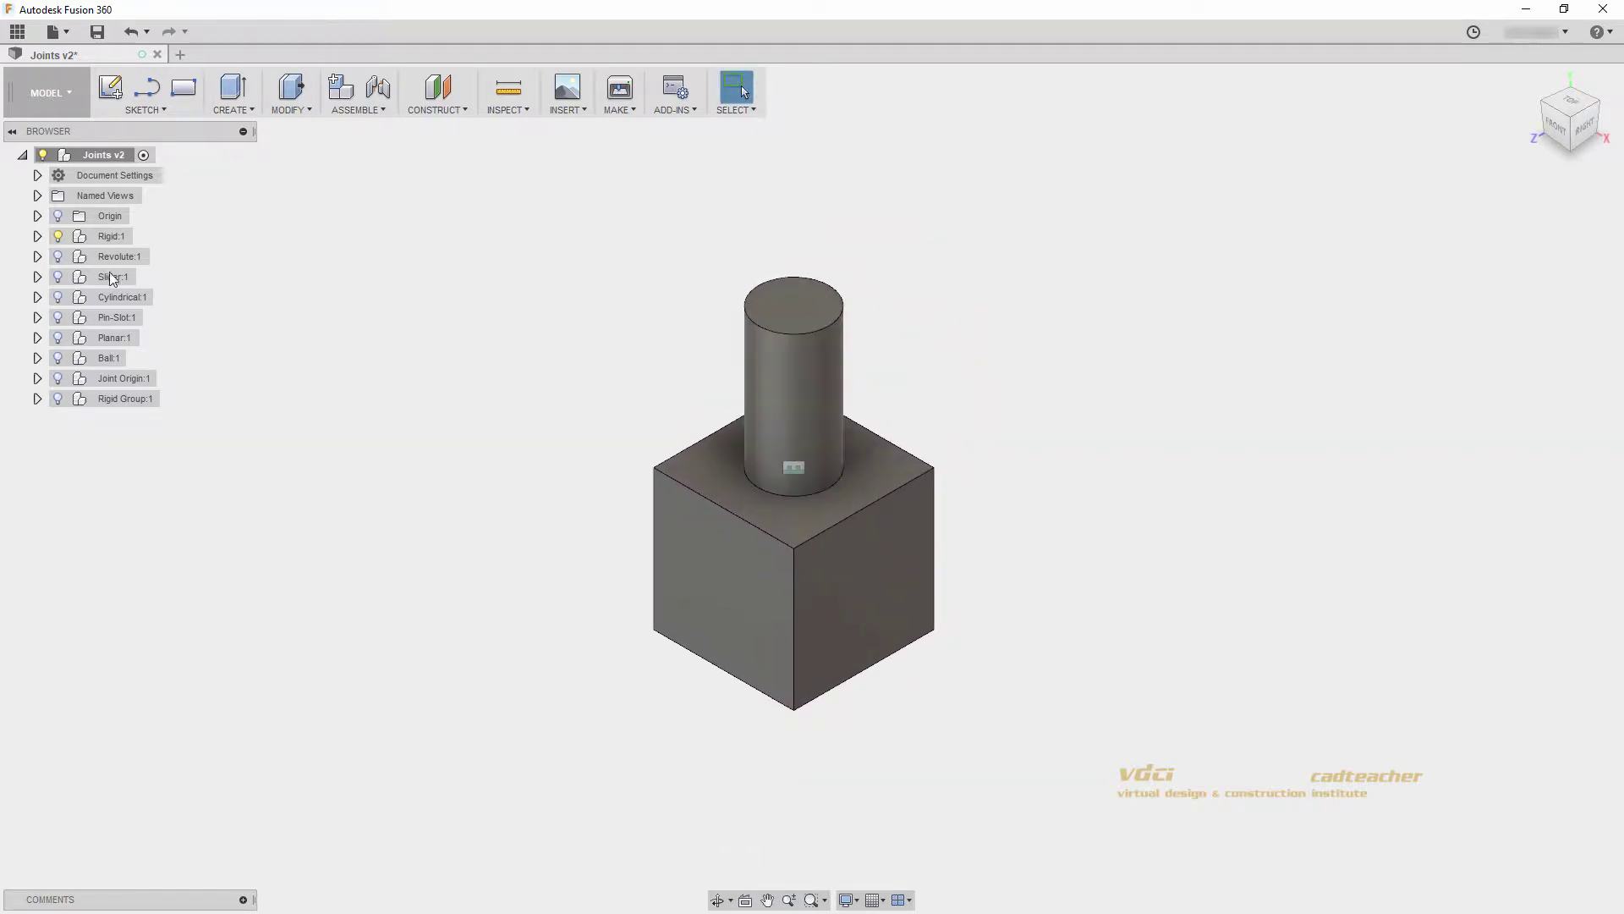
- Hide the Rigid component and show the Revolute component
{"action": "left_click", "coordinate": [57, 236]}
{"action": "left_click", "coordinate": [57, 255]}
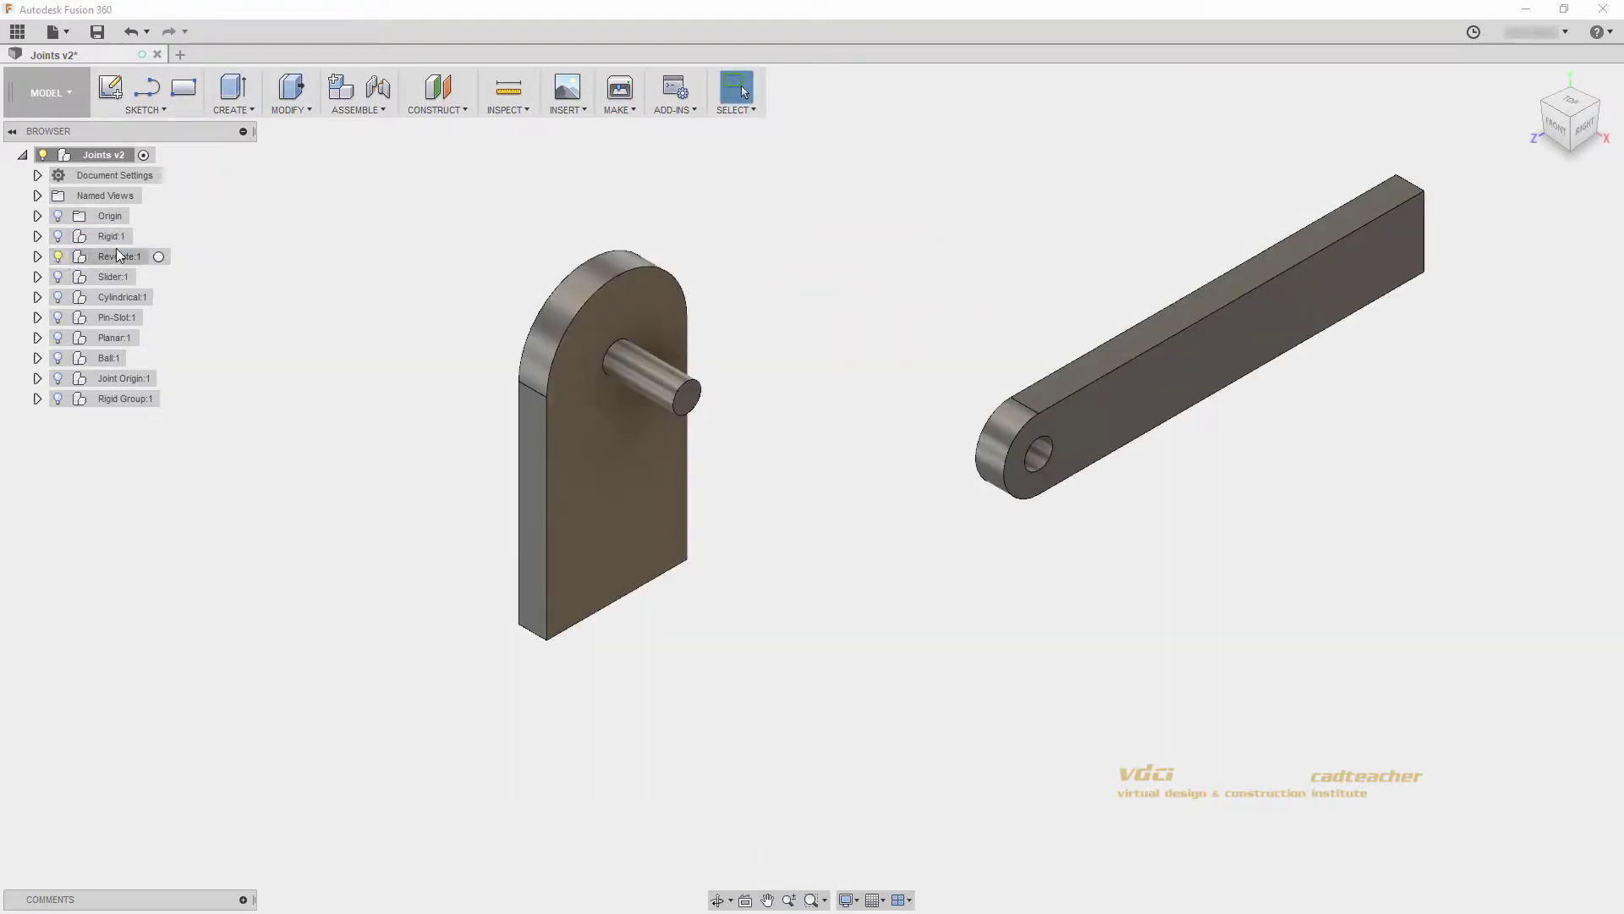
{"action": "left_click_drag", "start_coordinate": [407, 278], "coordinate": [396, 354]}
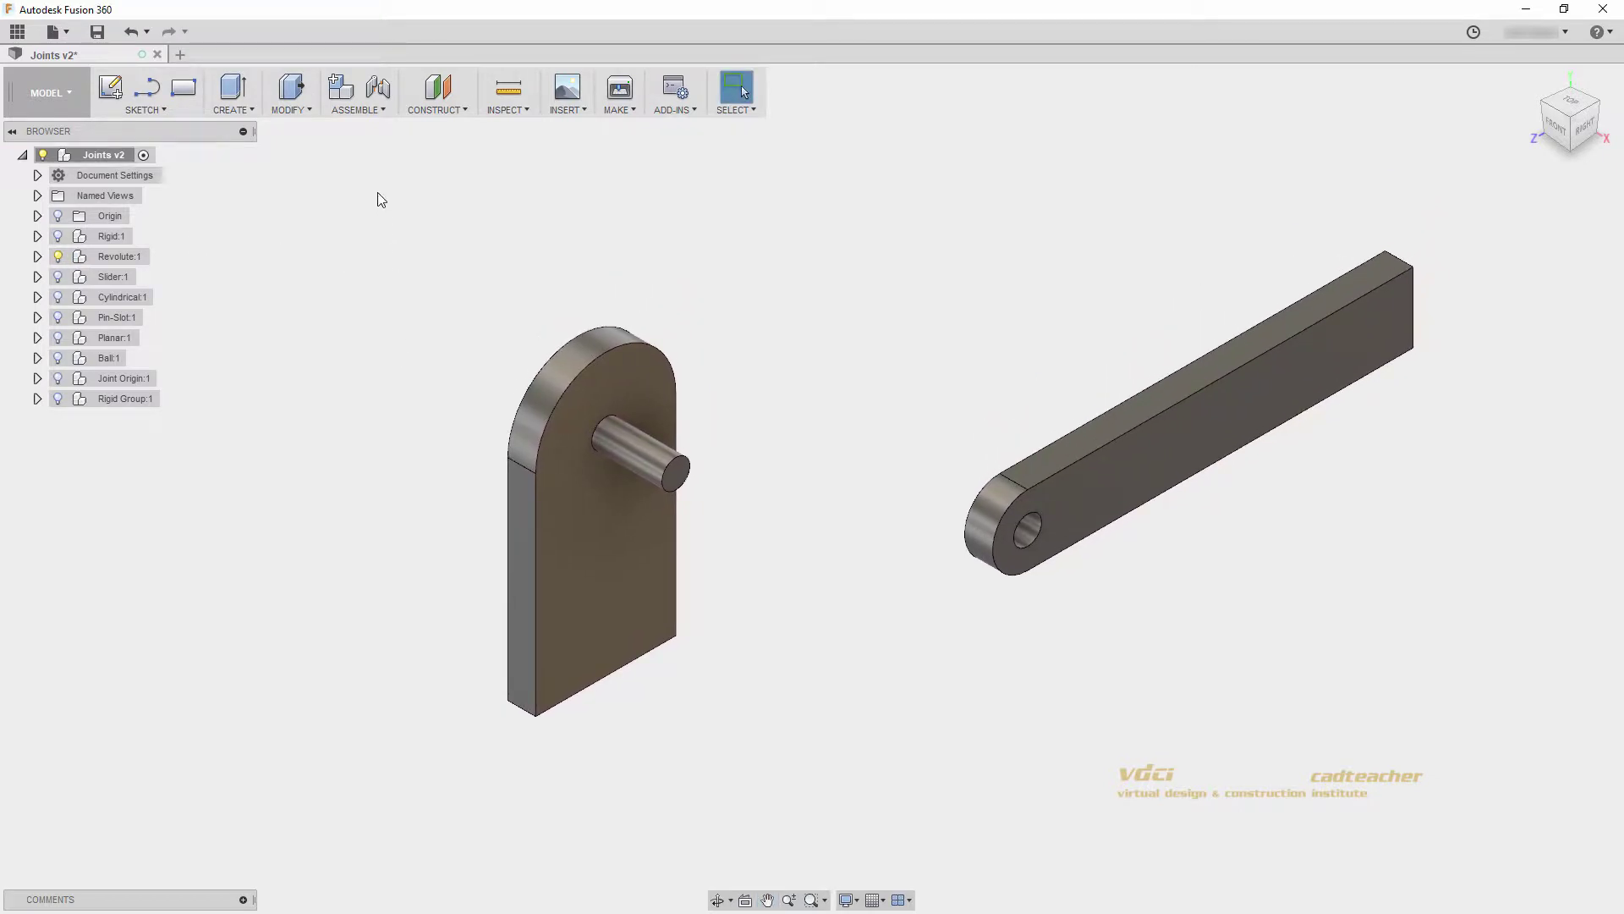
- Joint the arm's hole centre to the pin's end face centre as Revolute and preview the motion
{"action": "left_click", "coordinate": [379, 91]}
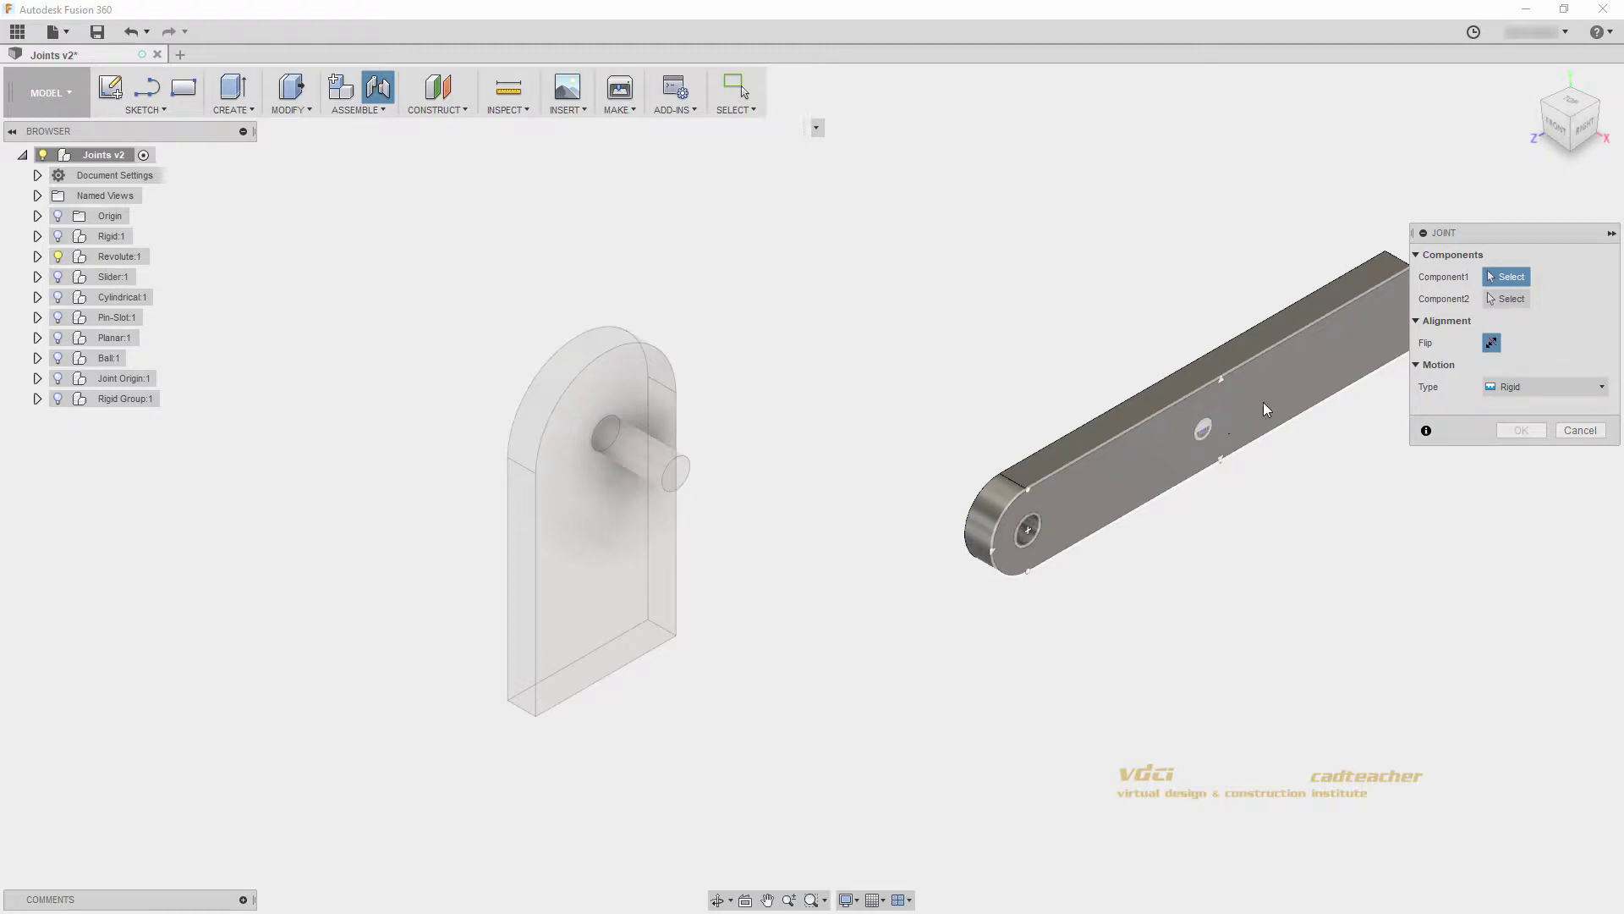
{"action": "left_click", "coordinate": [1062, 509]}
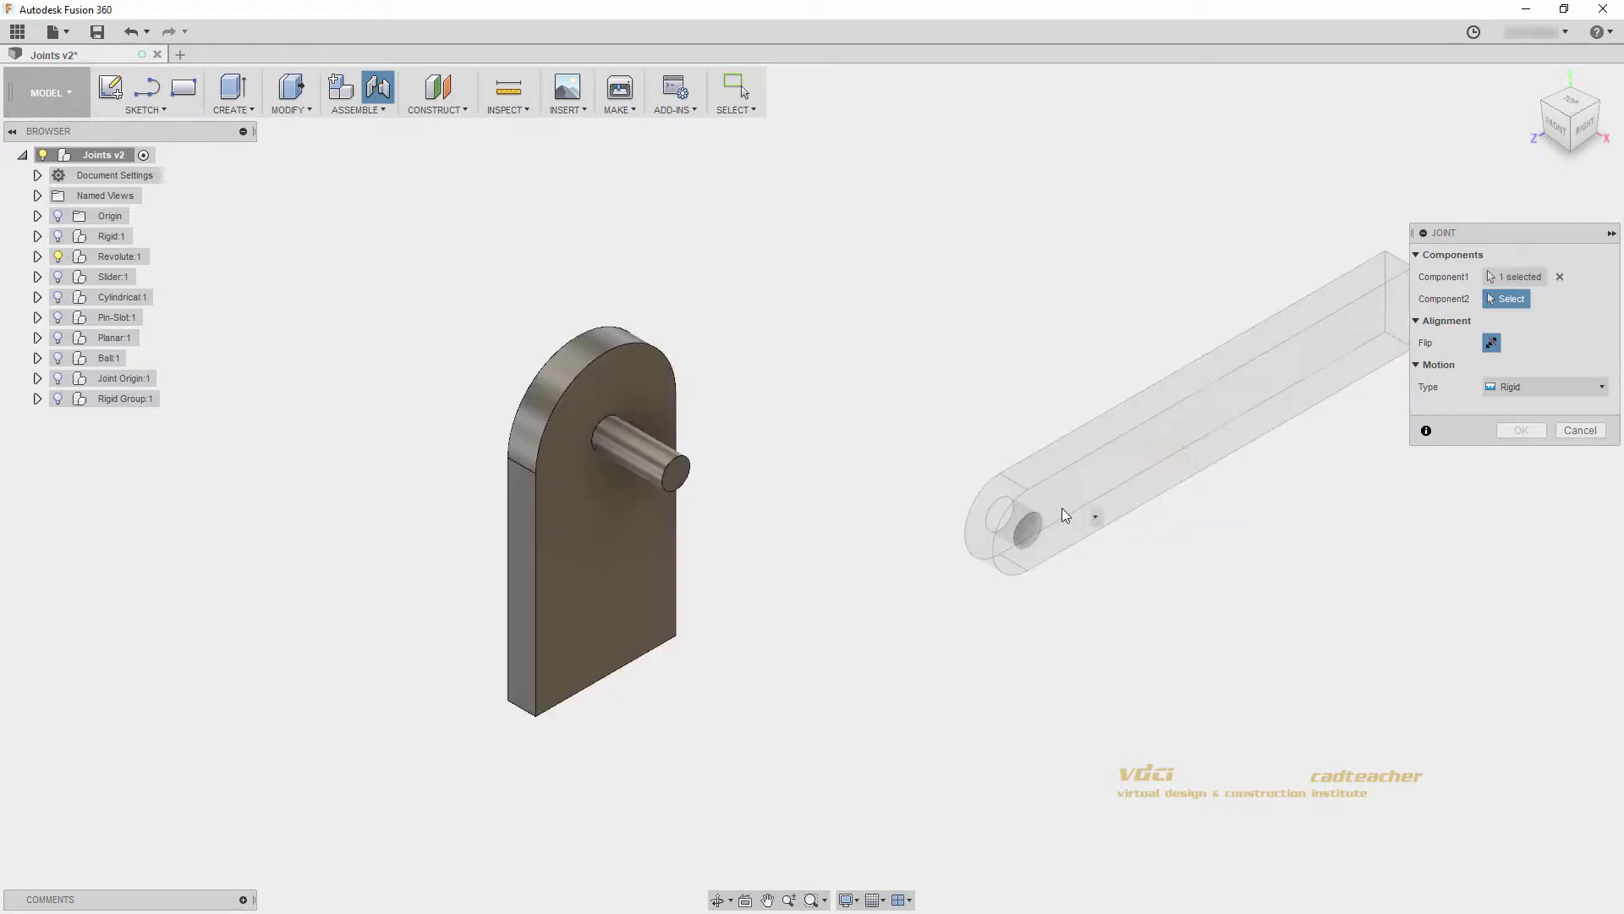
{"action": "left_click", "coordinate": [684, 480]}
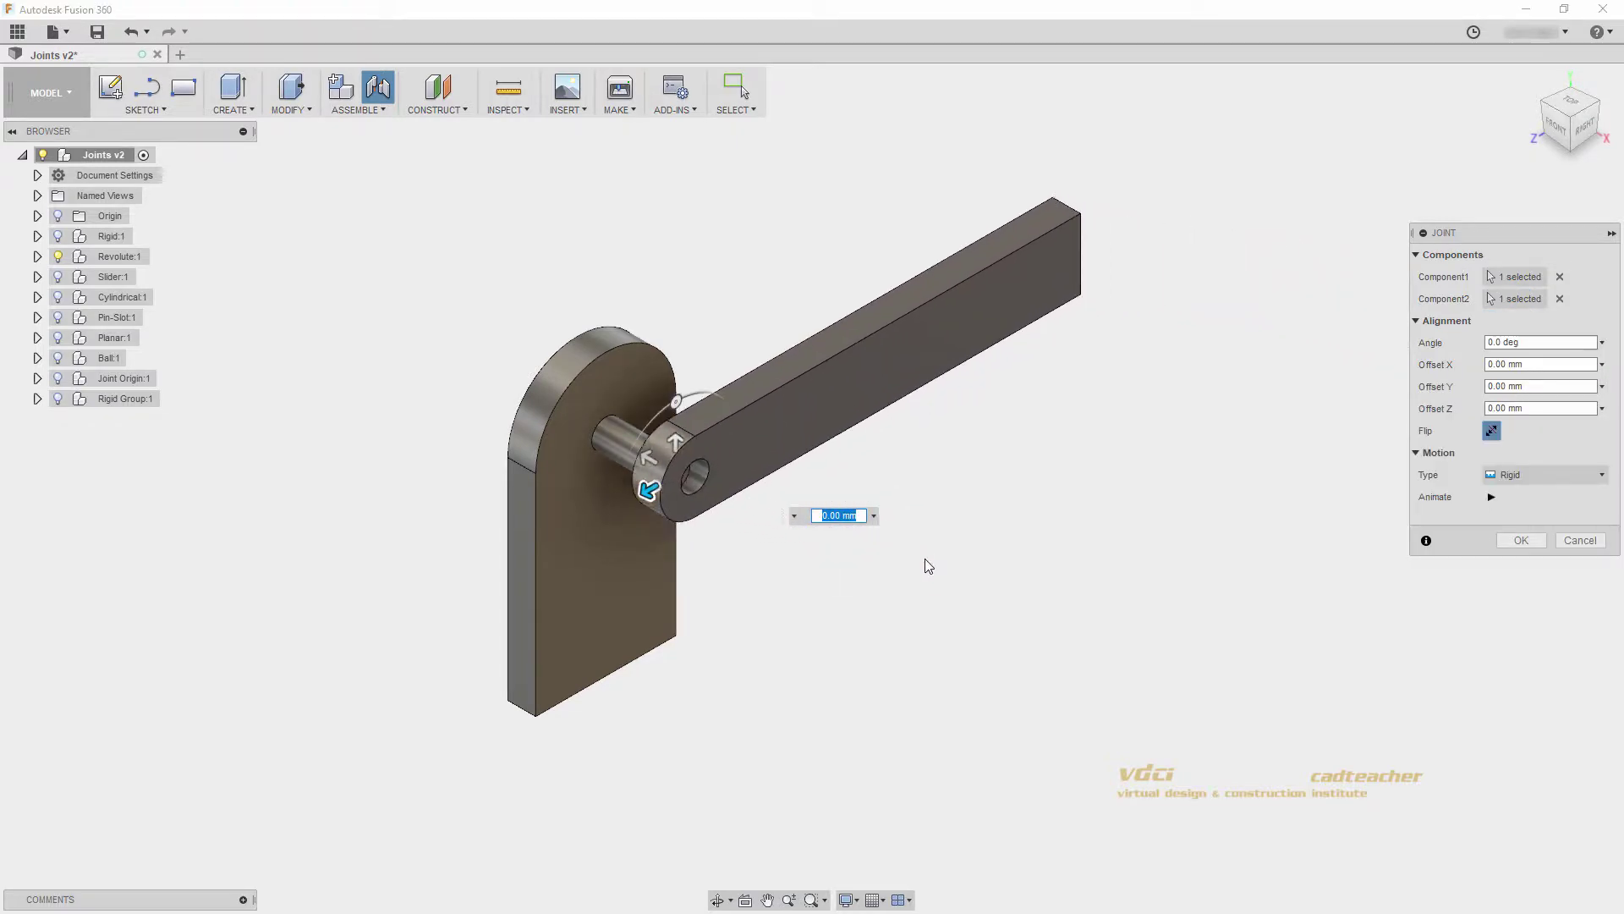
{"action": "left_click", "coordinate": [1512, 476]}
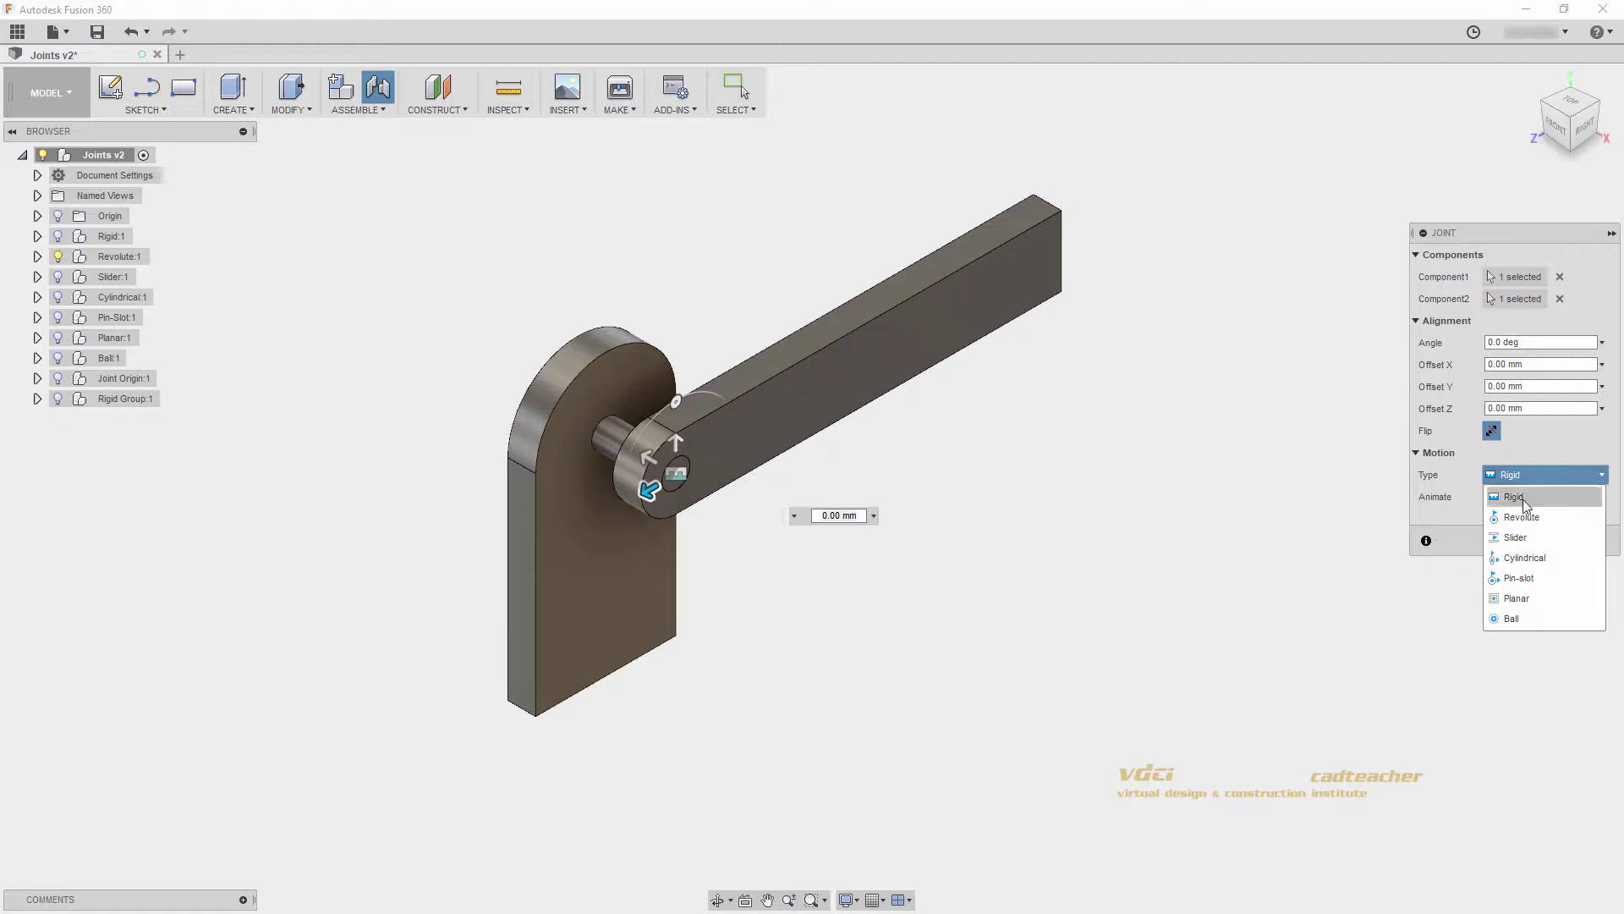
{"action": "left_click", "coordinate": [1521, 514]}
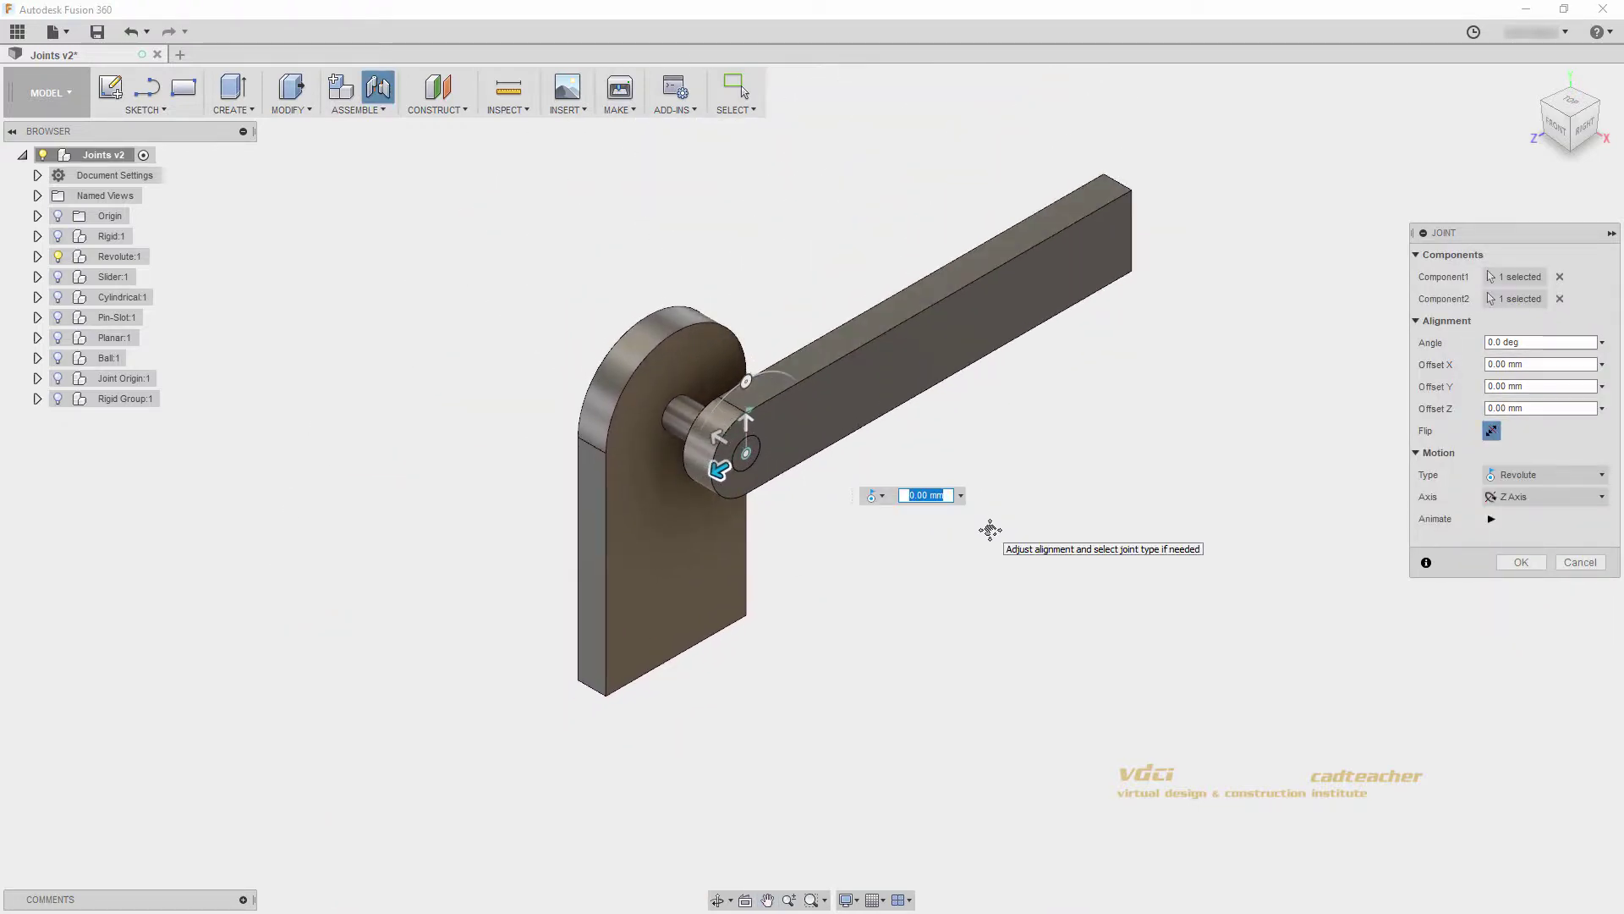
{"action": "left_click", "coordinate": [1492, 519]}
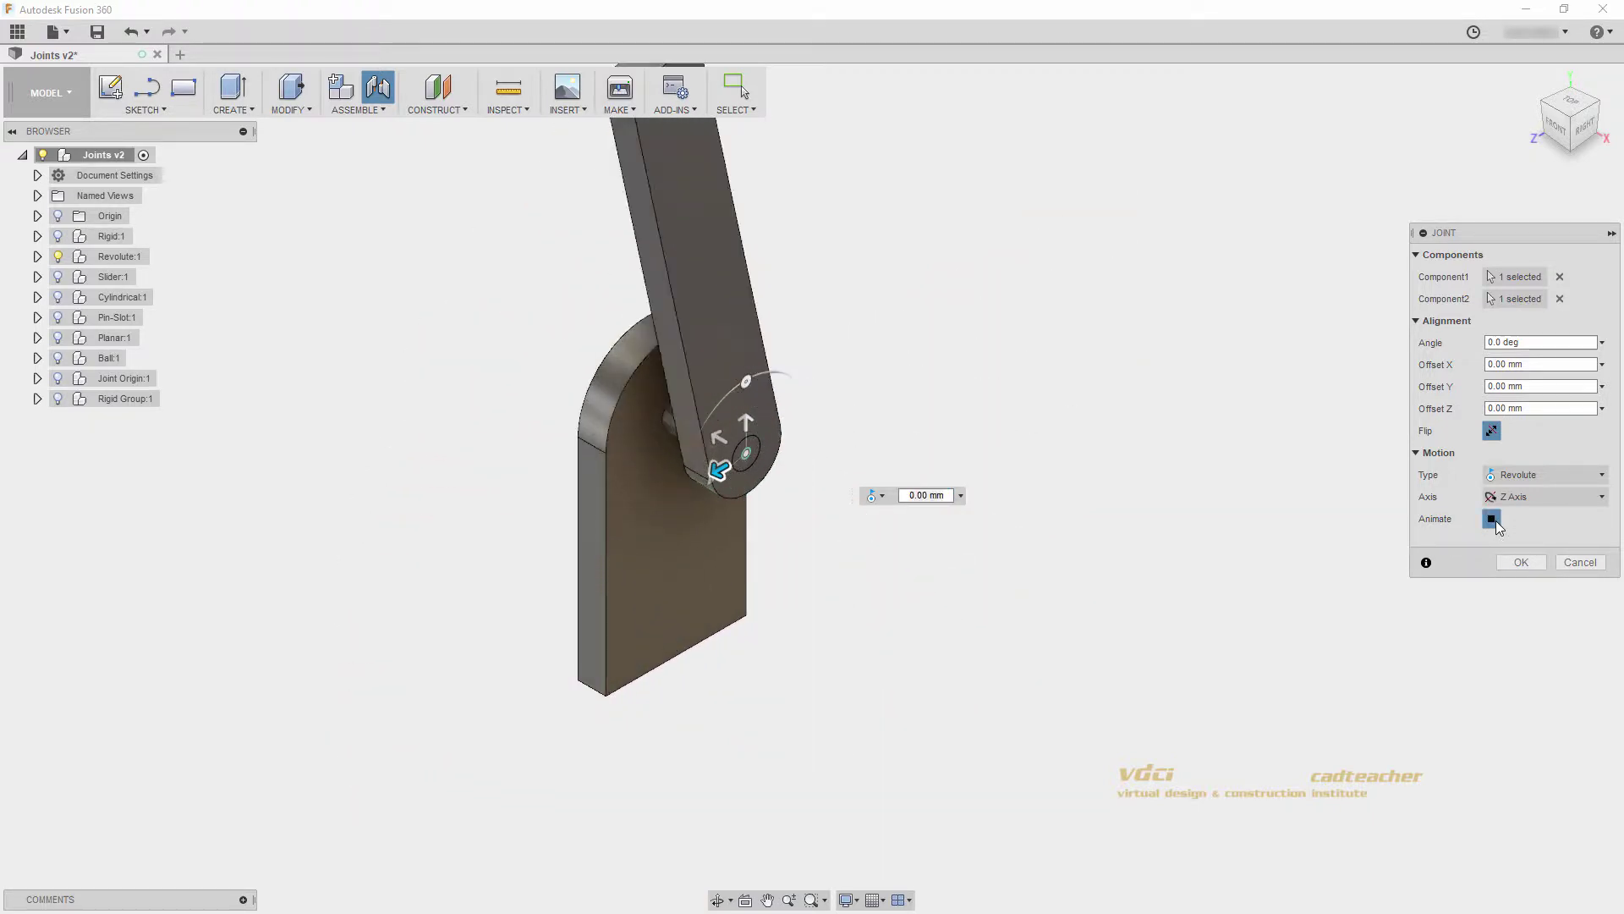
{"action": "left_click", "coordinate": [1492, 519]}
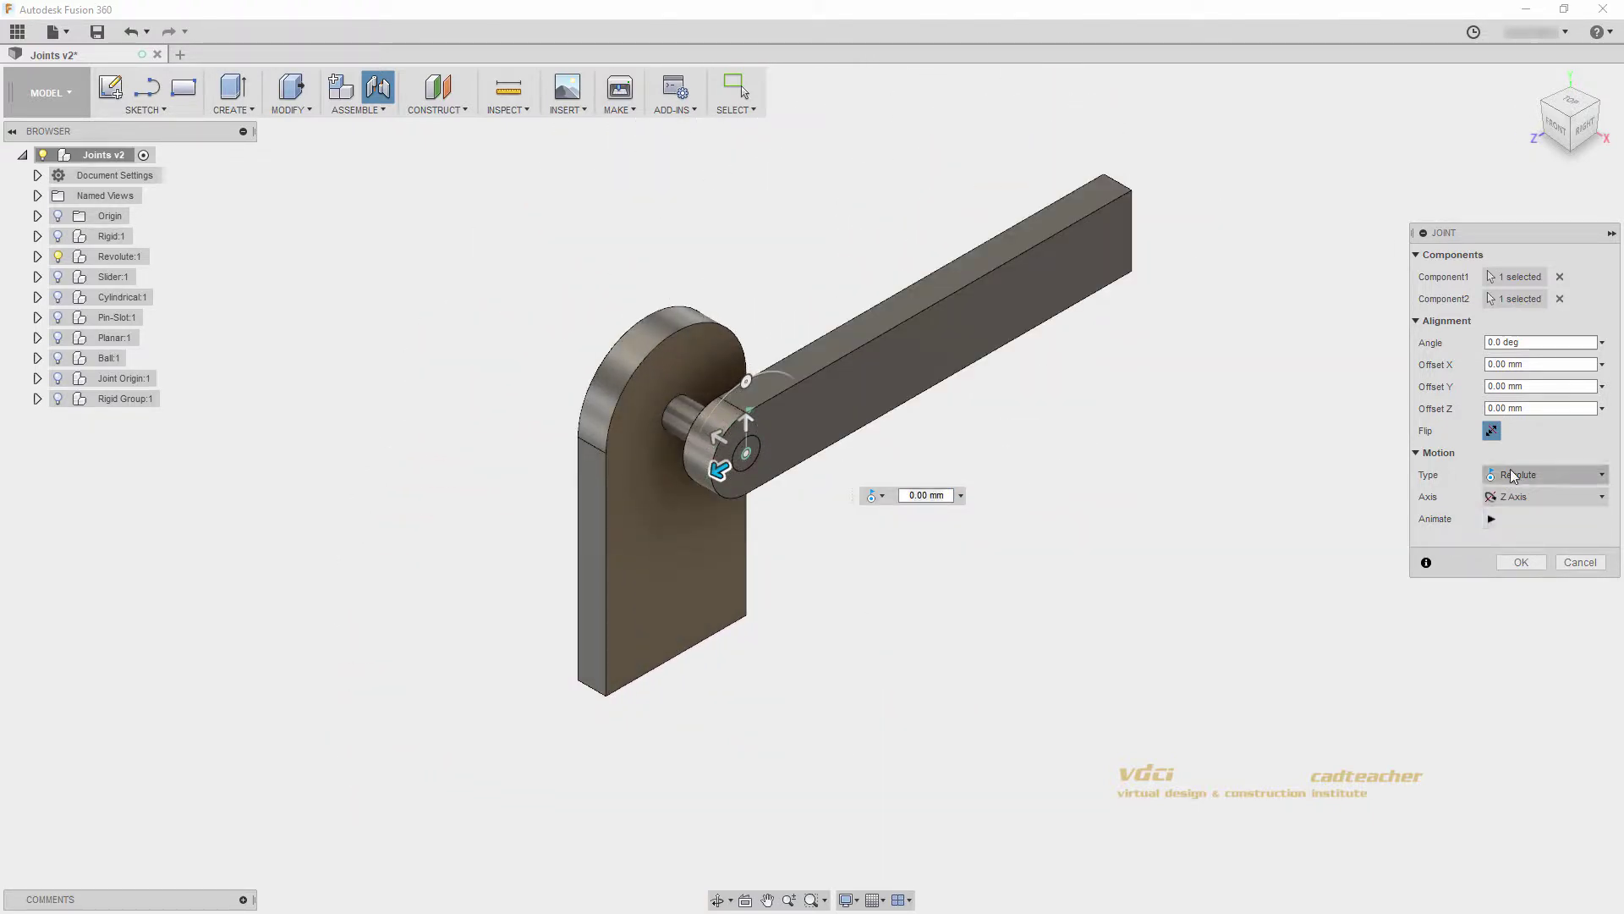
- Offset the arm 10 mm along Z towards the upright plate and accept the revolute joint
{"action": "left_click_drag", "start_coordinate": [712, 430], "coordinate": [691, 422]}
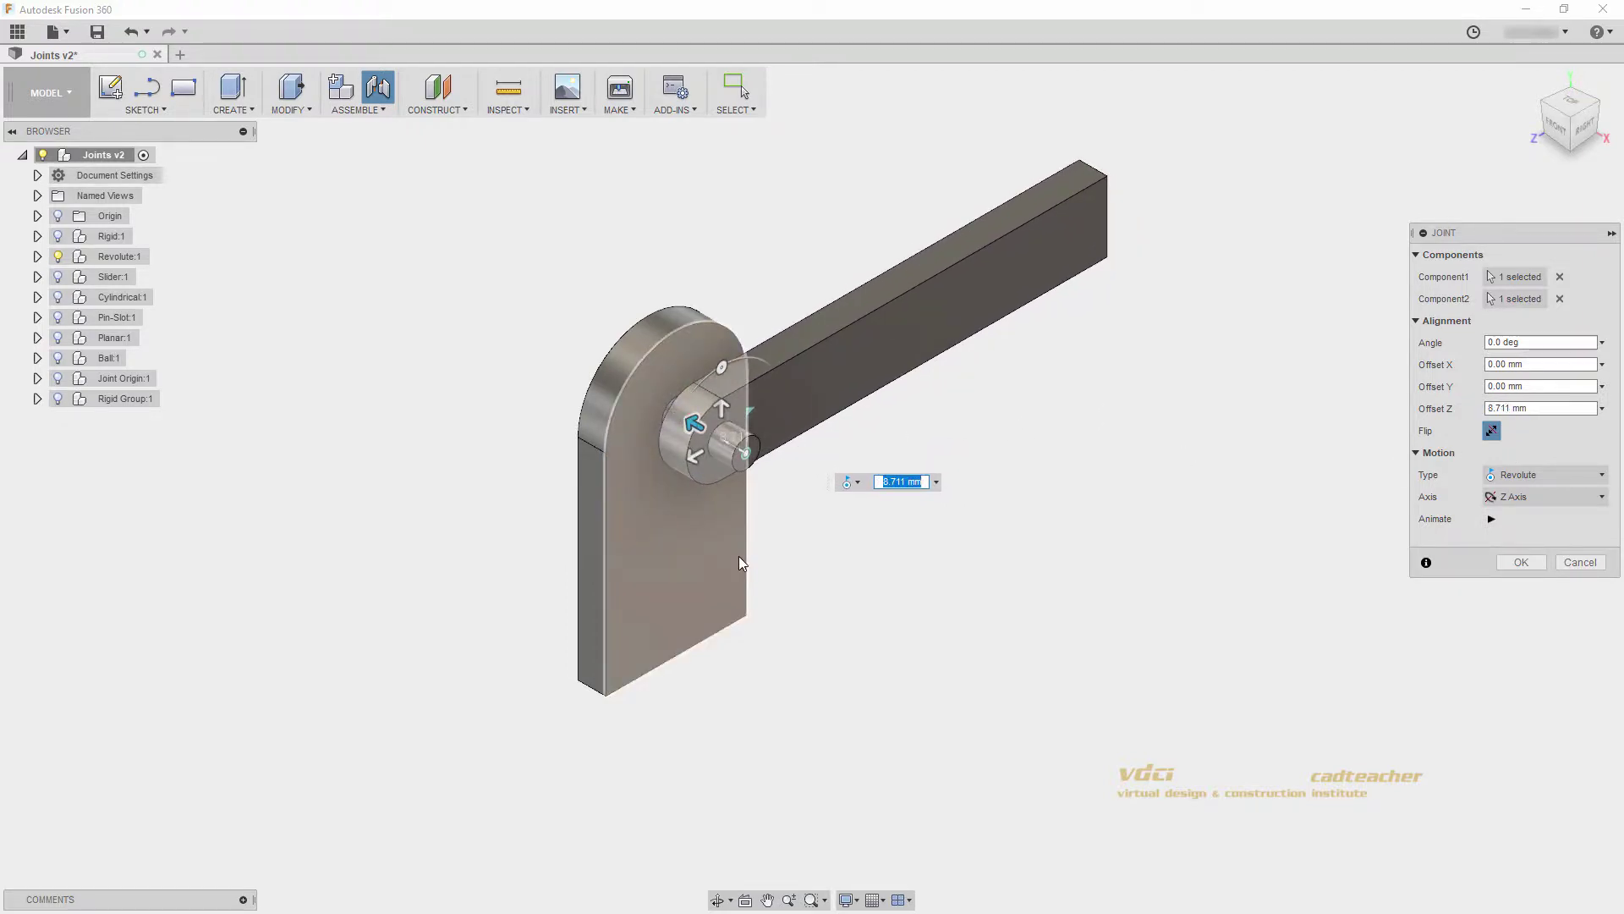
{"action": "type", "text": "10"}
{"action": "key", "text": "Return"}
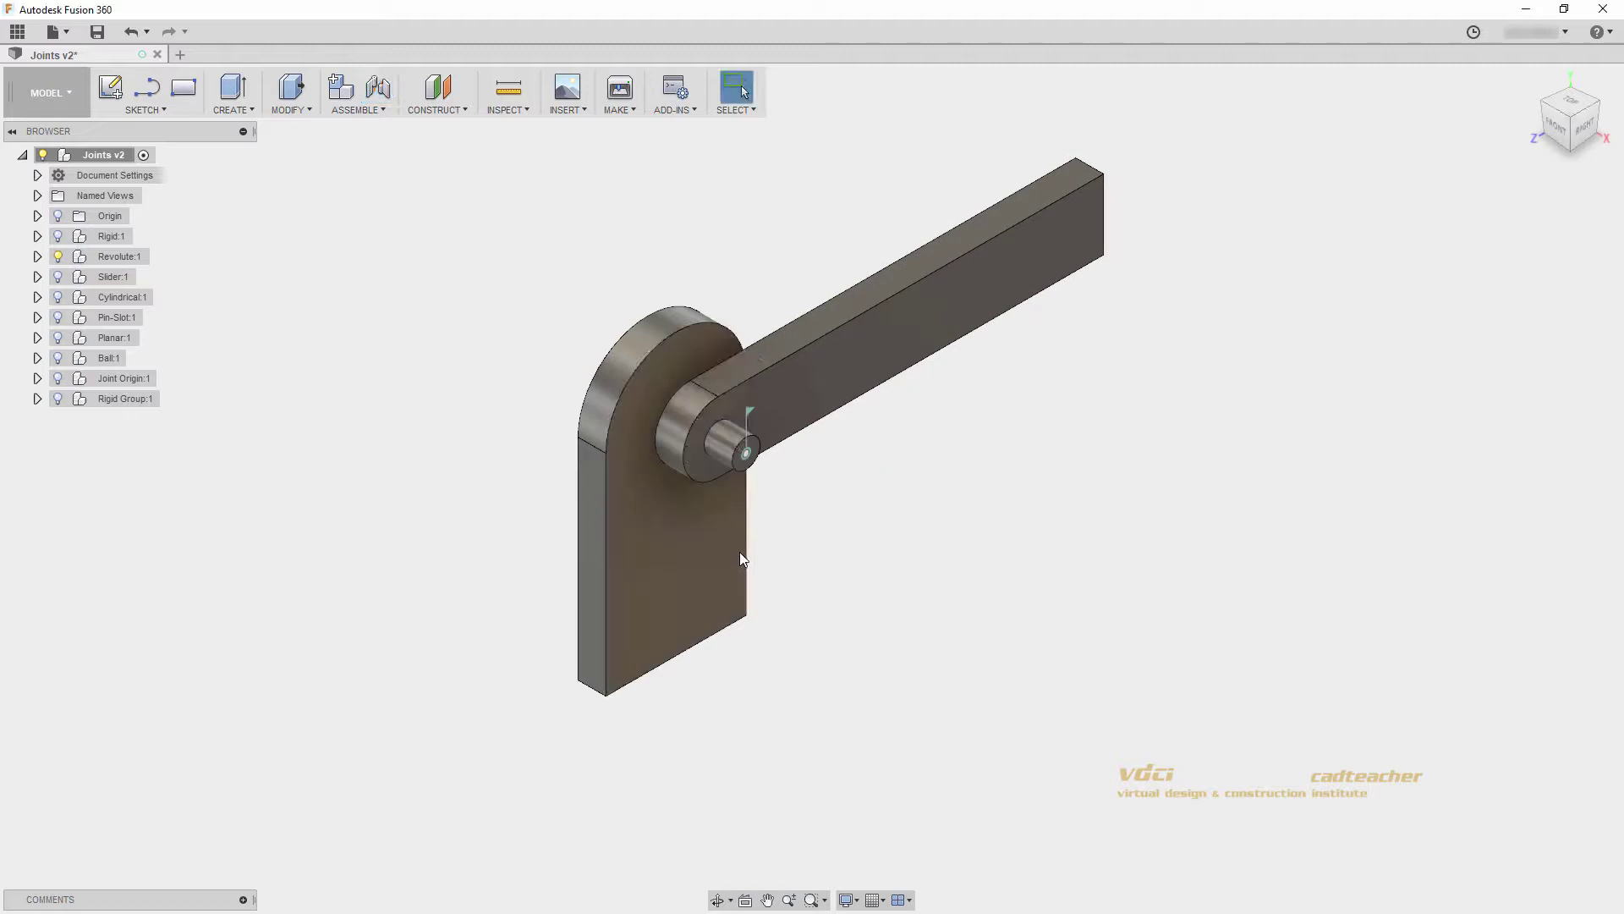
- Animate the revolute joint to watch the arm rotate about the pin, and end the animation
{"action": "right_click", "coordinate": [746, 421]}
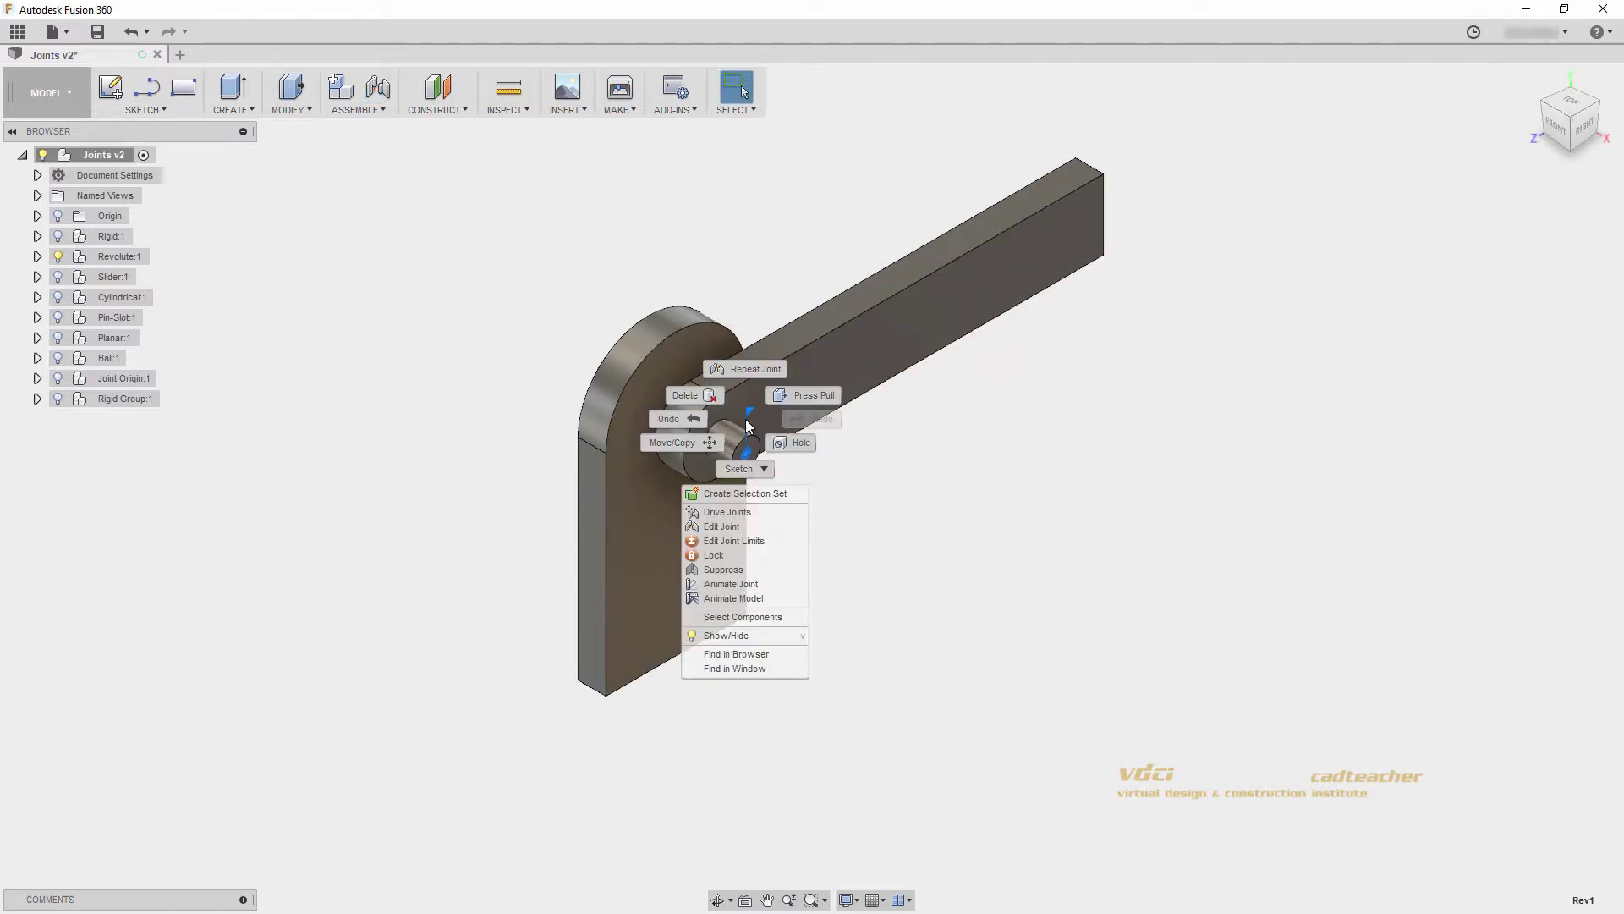
{"action": "left_click", "coordinate": [732, 584]}
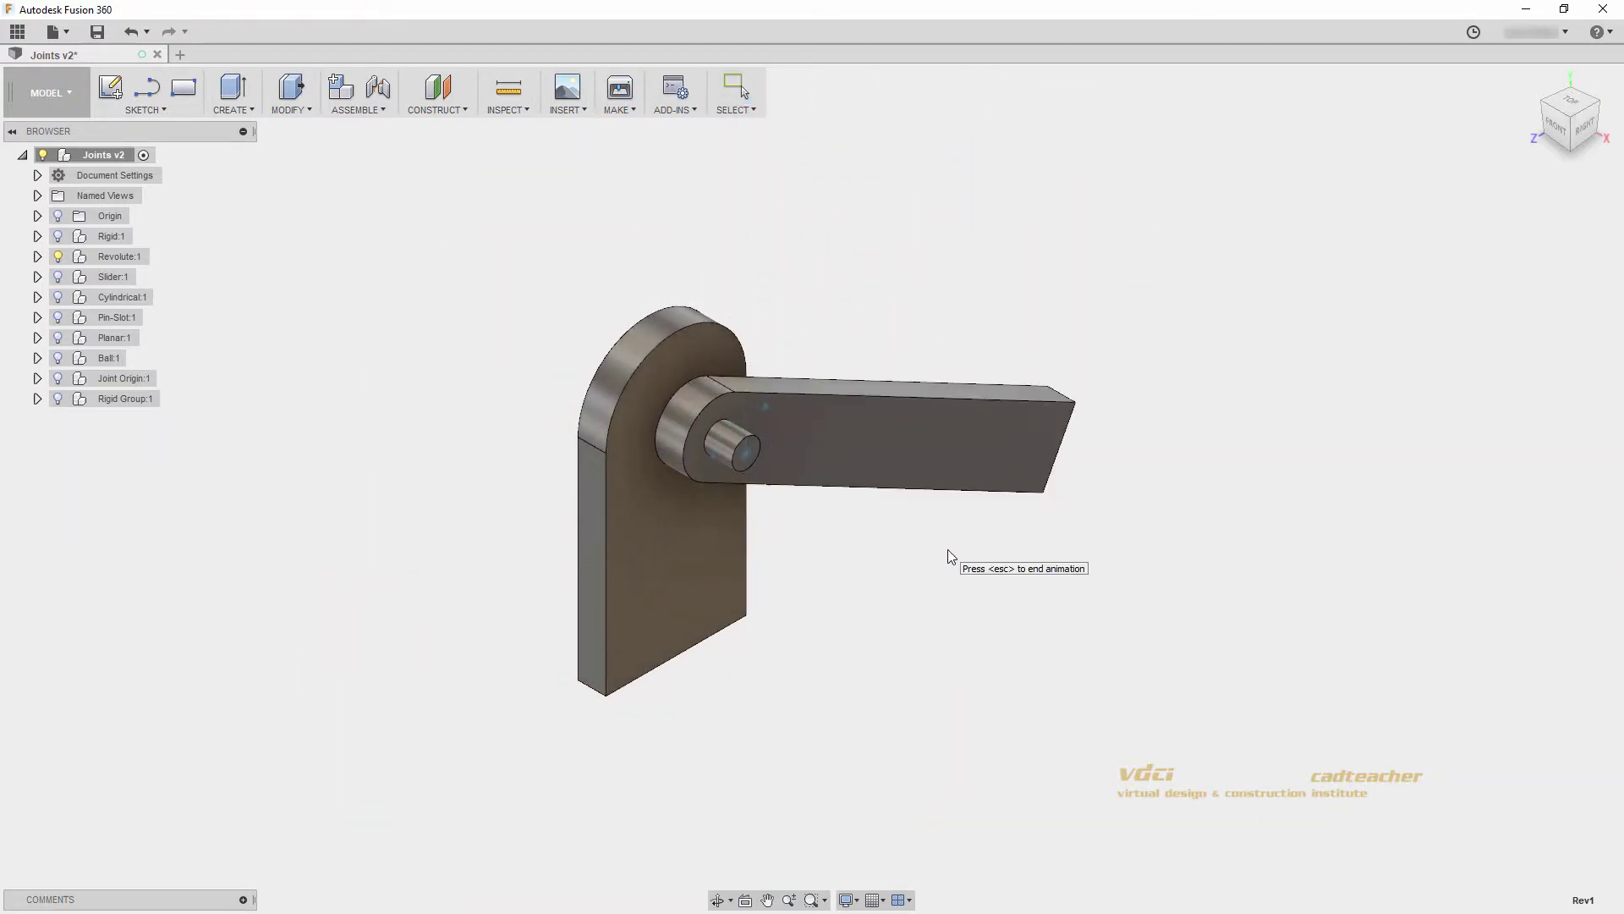
{"action": "key", "text": "Escape"}
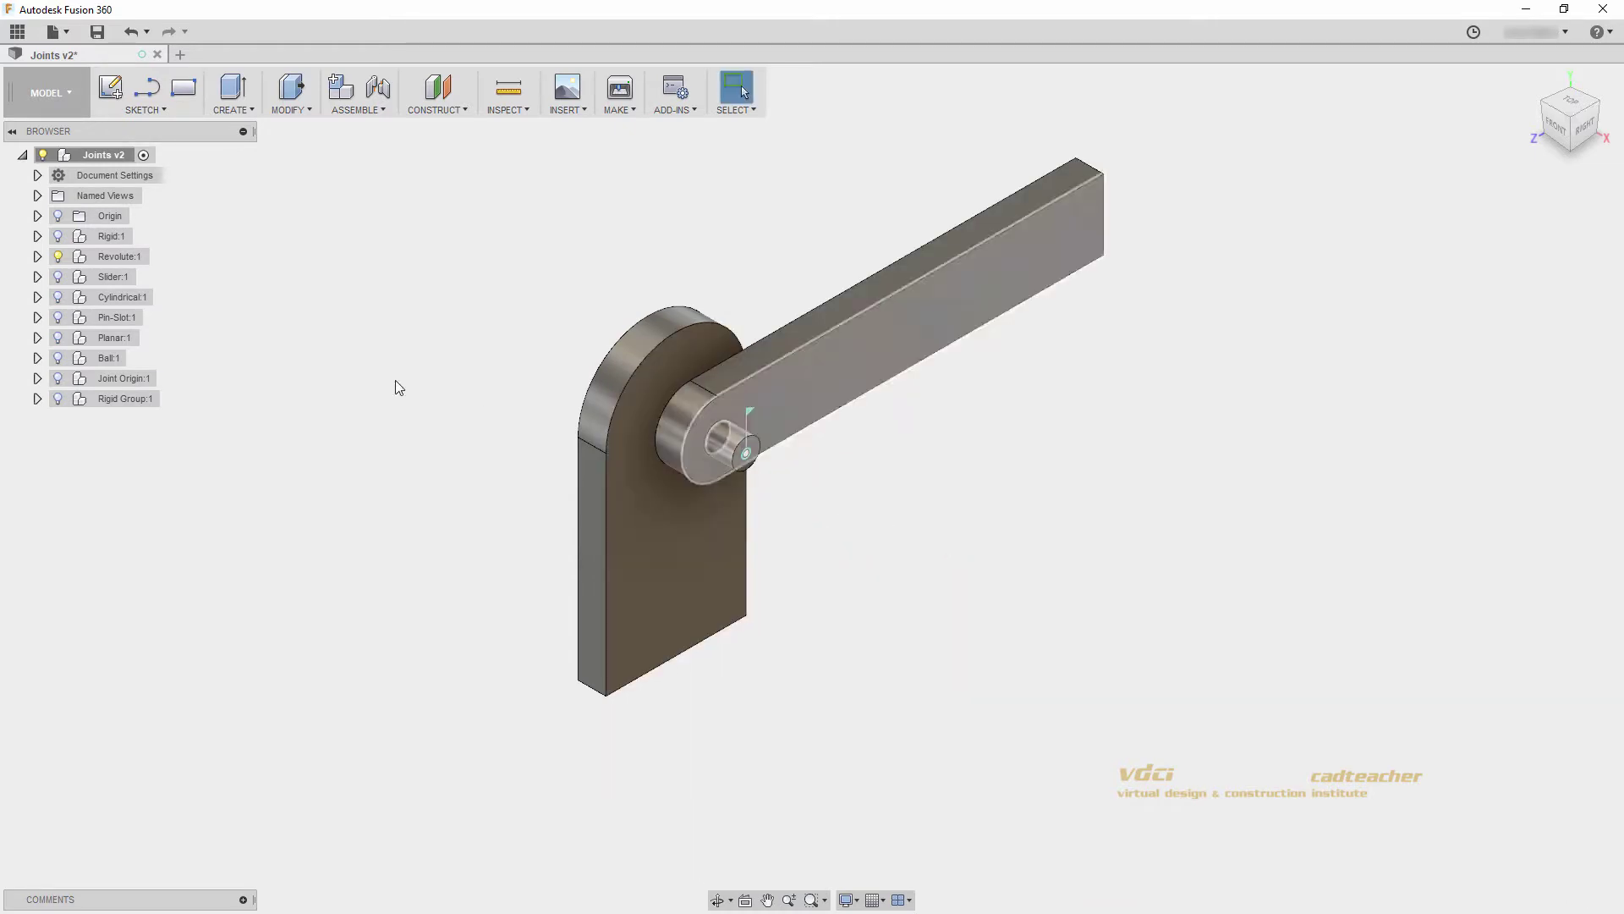
- Show the Slider component instead of Revolute and joint the bar's top face centre to the centre of the channel's floor
{"action": "left_click", "coordinate": [57, 257]}
{"action": "left_click", "coordinate": [57, 277]}
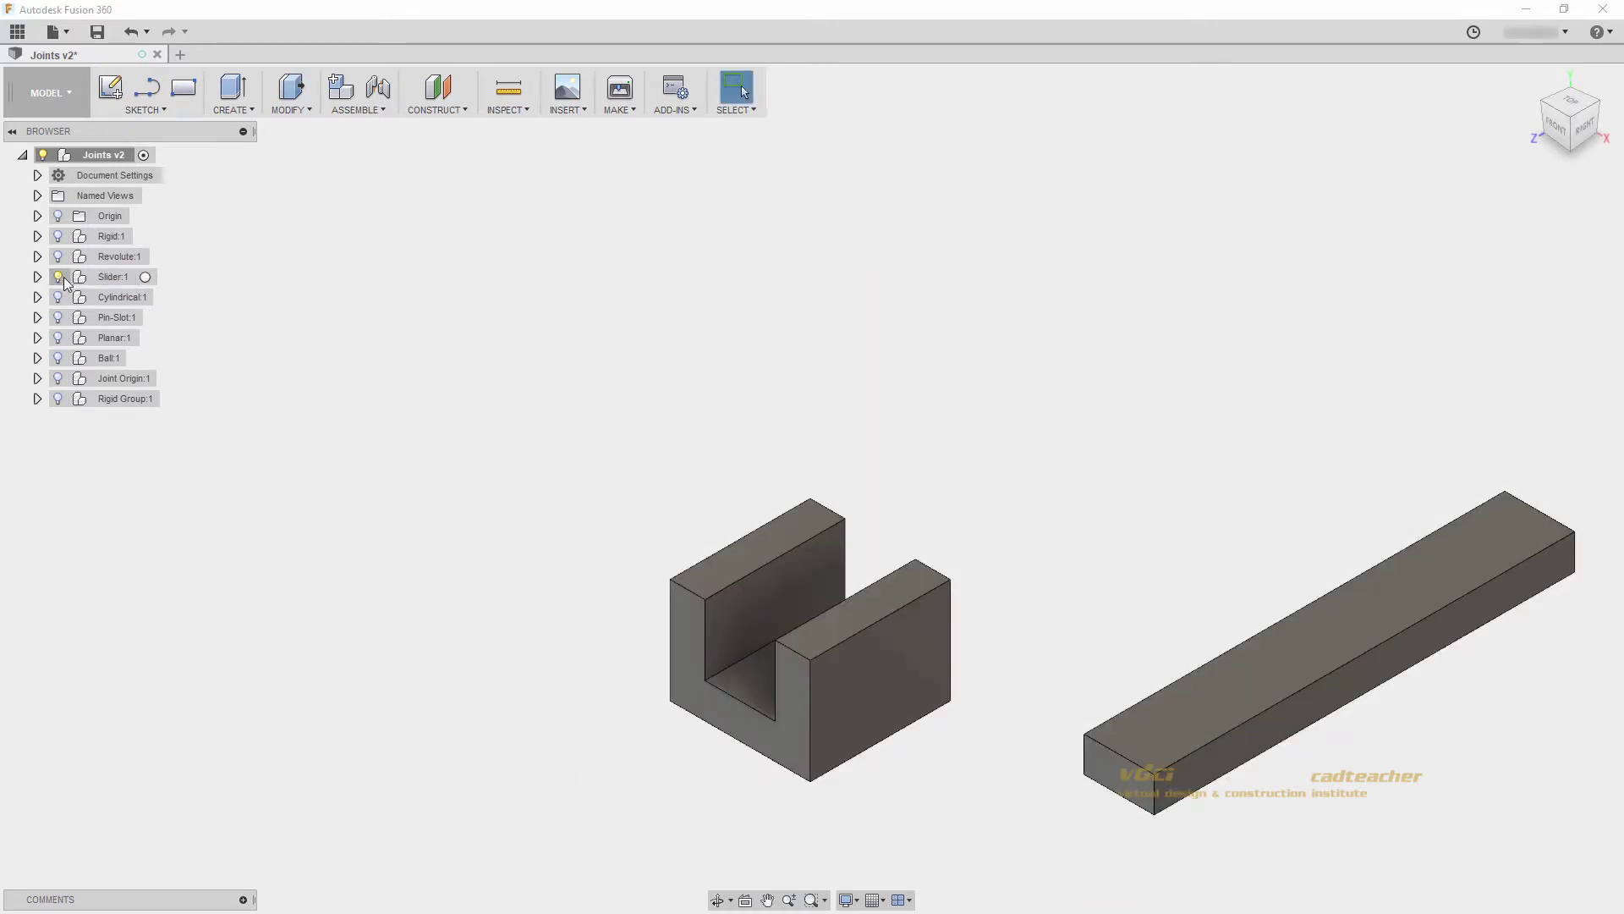
{"action": "left_click", "coordinate": [377, 89]}
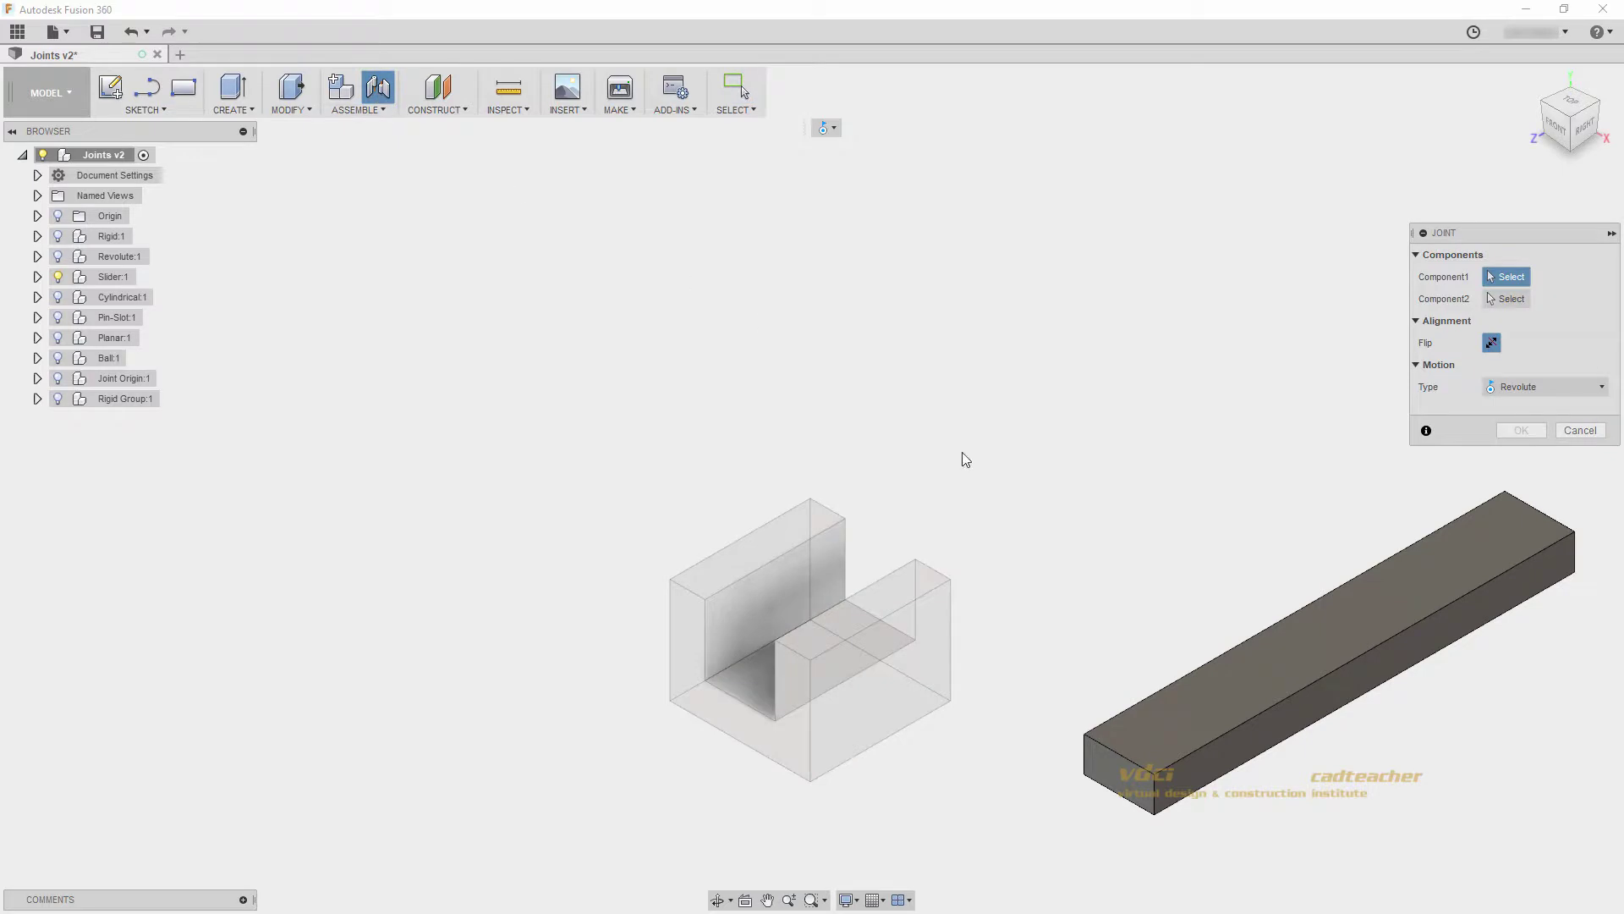
{"action": "middle_click_drag", "start_coordinate": [964, 457], "coordinate": [810, 412]}
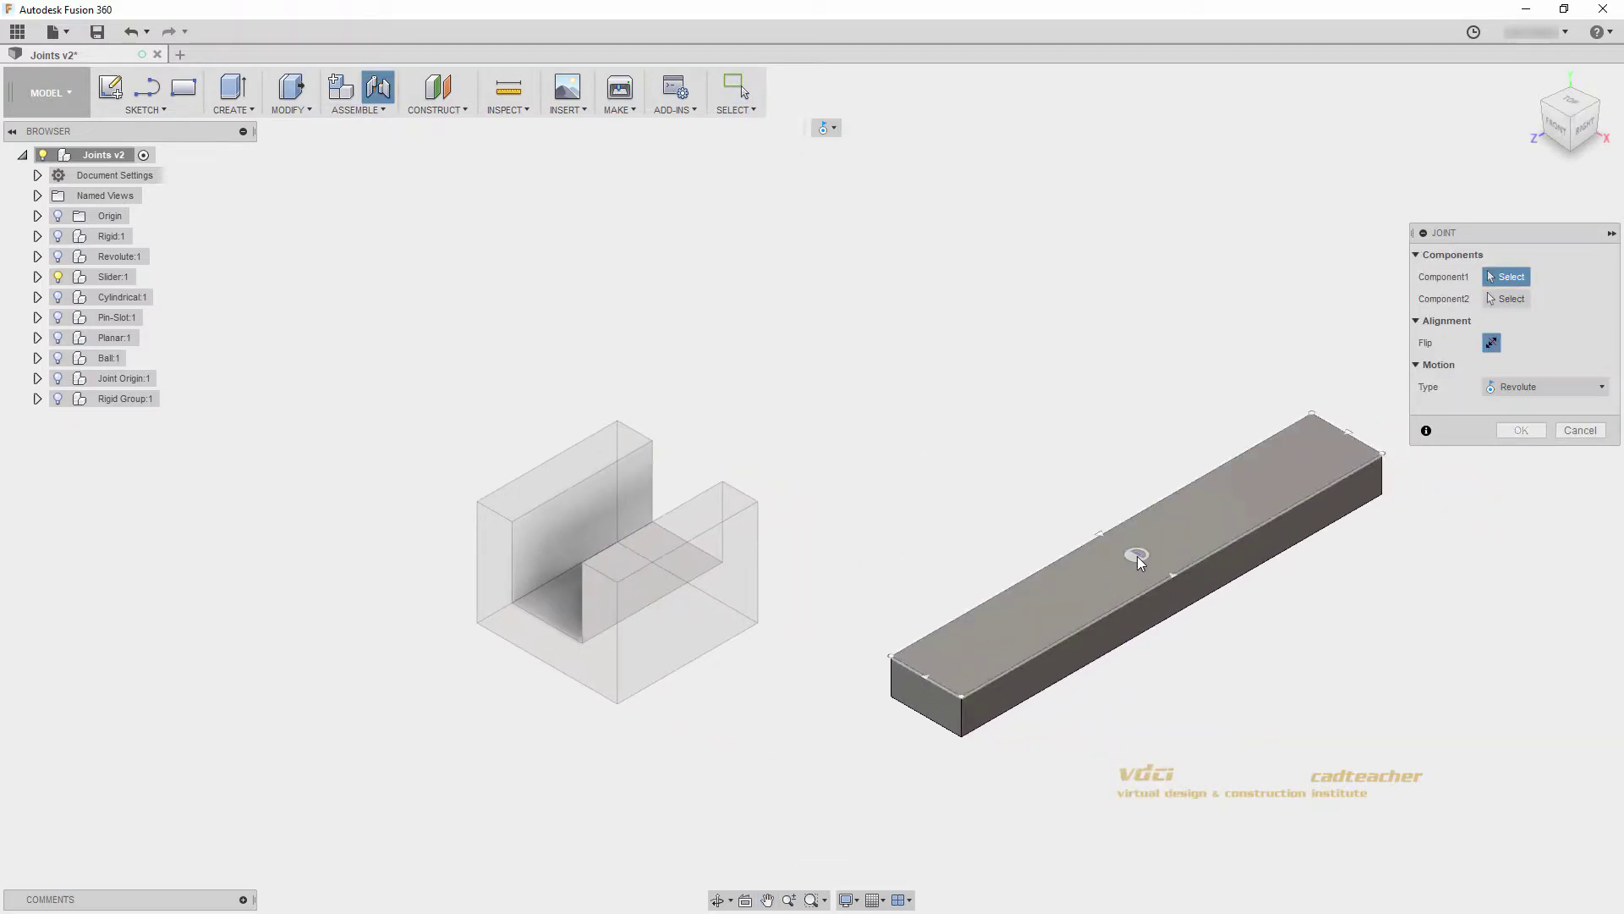
{"action": "left_click", "coordinate": [1137, 556]}
{"action": "middle_click_drag", "start_coordinate": [719, 643], "coordinate": [750, 645], "text": "shift"}
{"action": "left_click", "coordinate": [738, 662]}
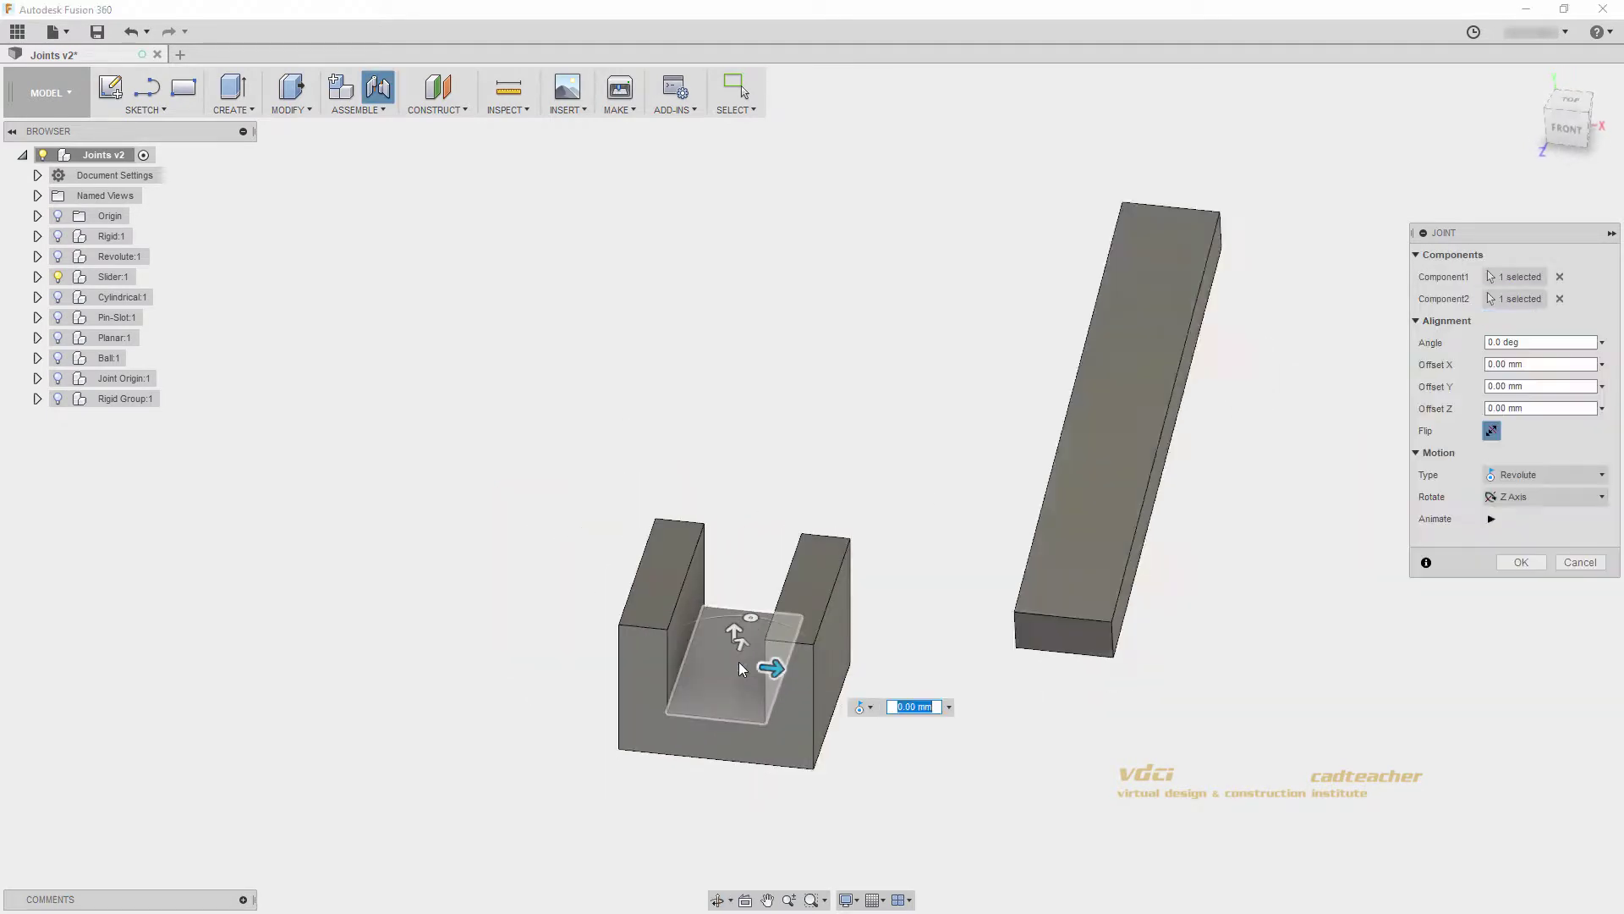
{"action": "middle_click_drag", "start_coordinate": [906, 658], "coordinate": [1108, 654], "text": "shift"}
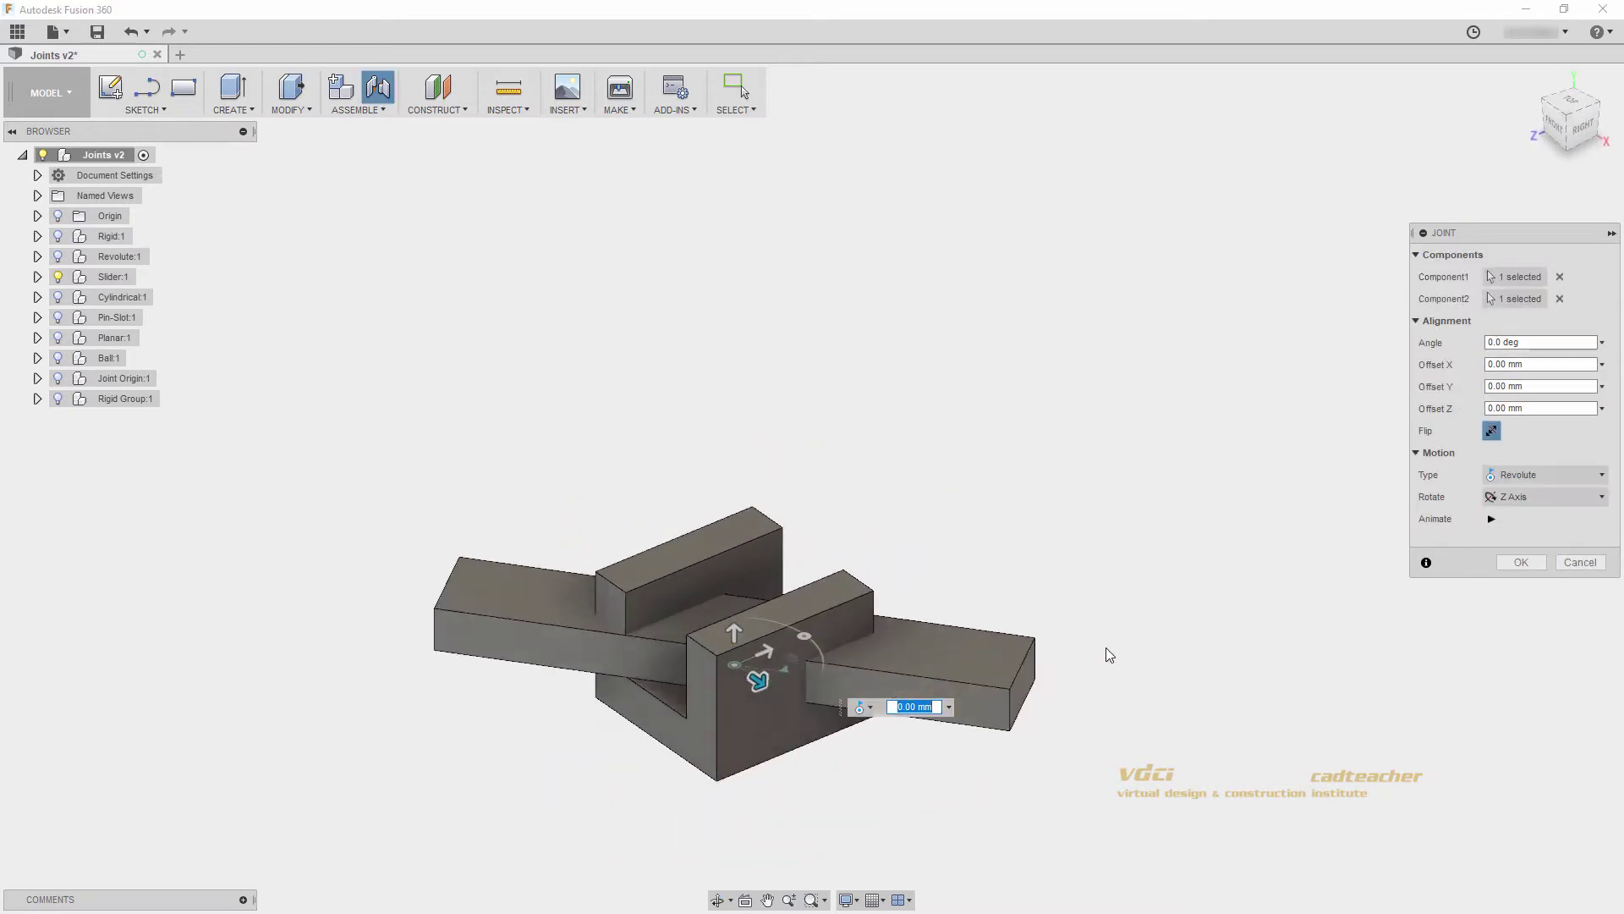
- Set the bar's joint type to Slider along the Y axis and accept the joint
{"action": "left_click", "coordinate": [1573, 475]}
{"action": "left_click", "coordinate": [1552, 536]}
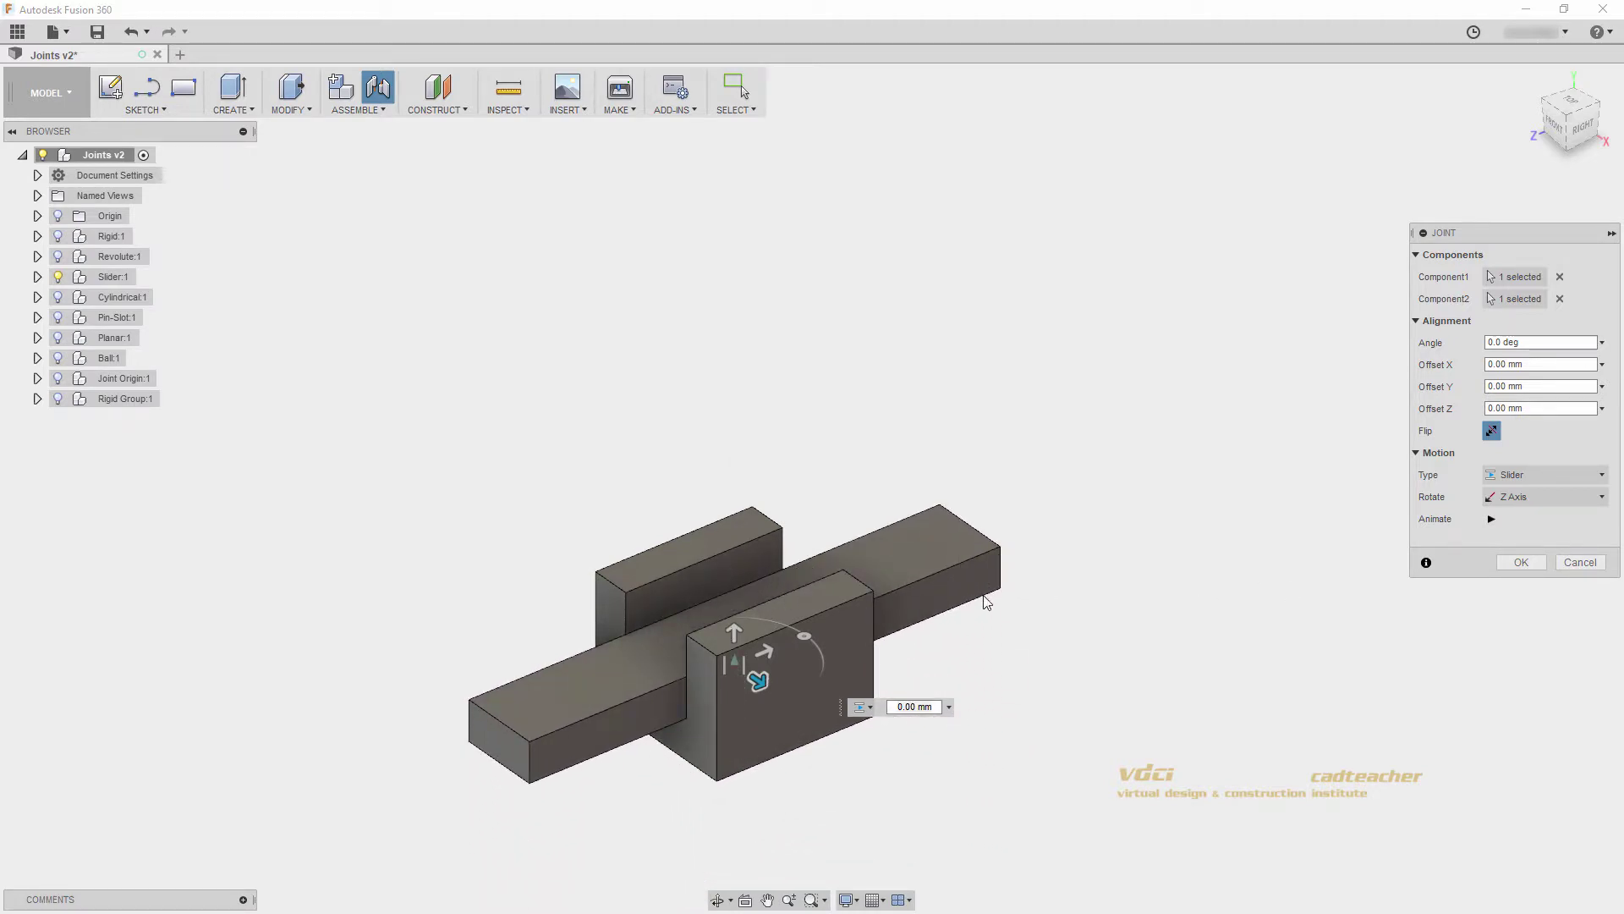
{"action": "left_click", "coordinate": [1577, 499]}
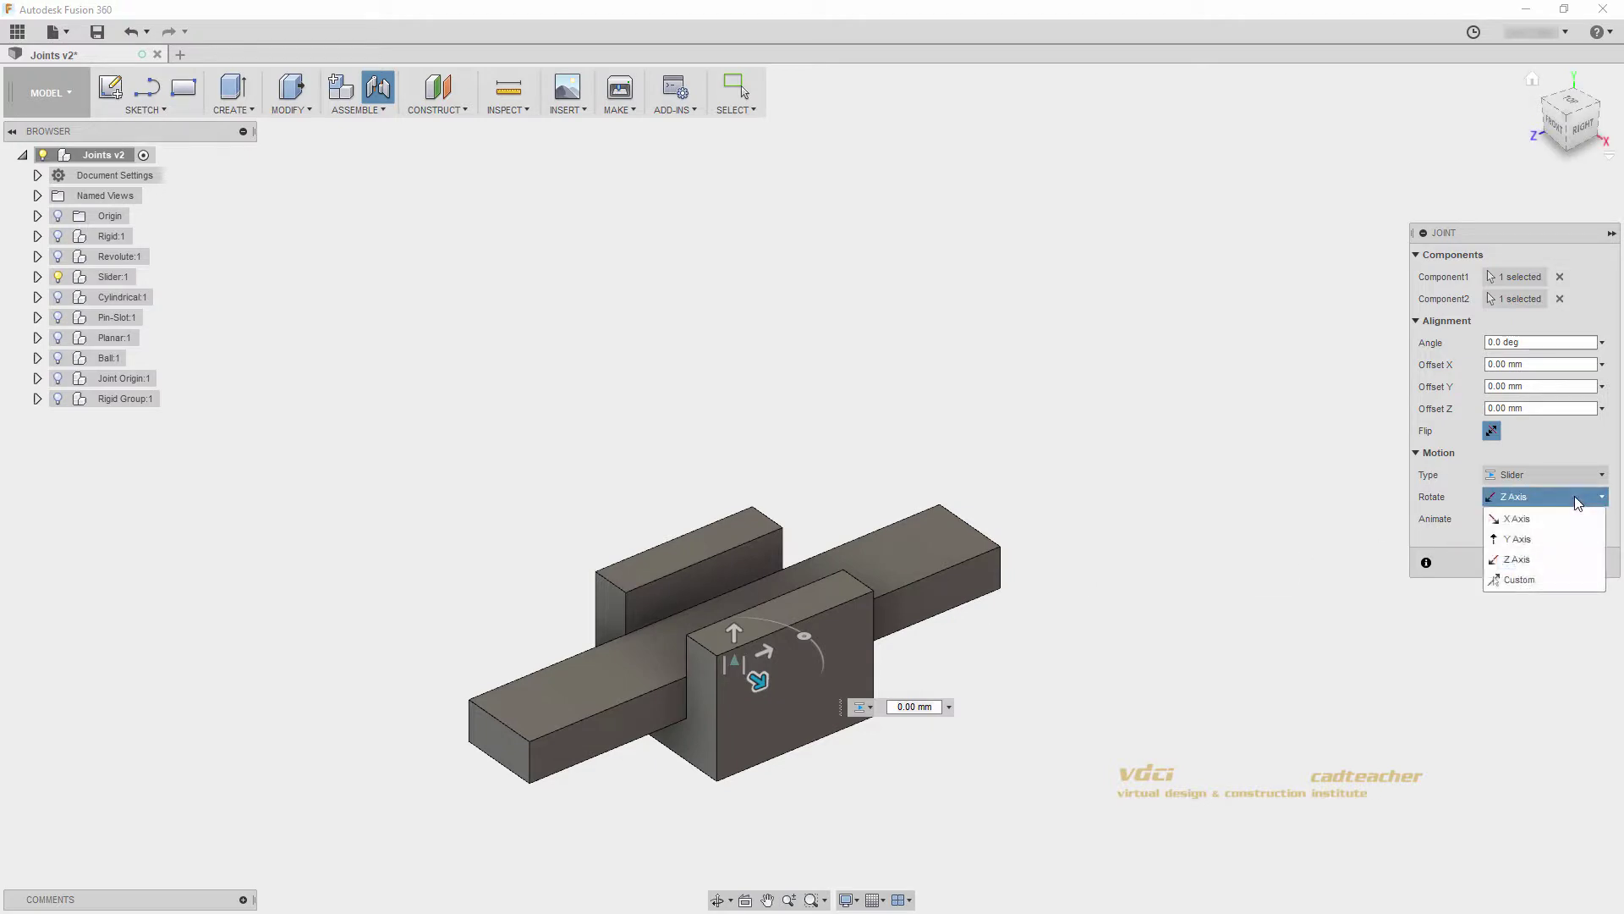
{"action": "left_click", "coordinate": [1556, 538]}
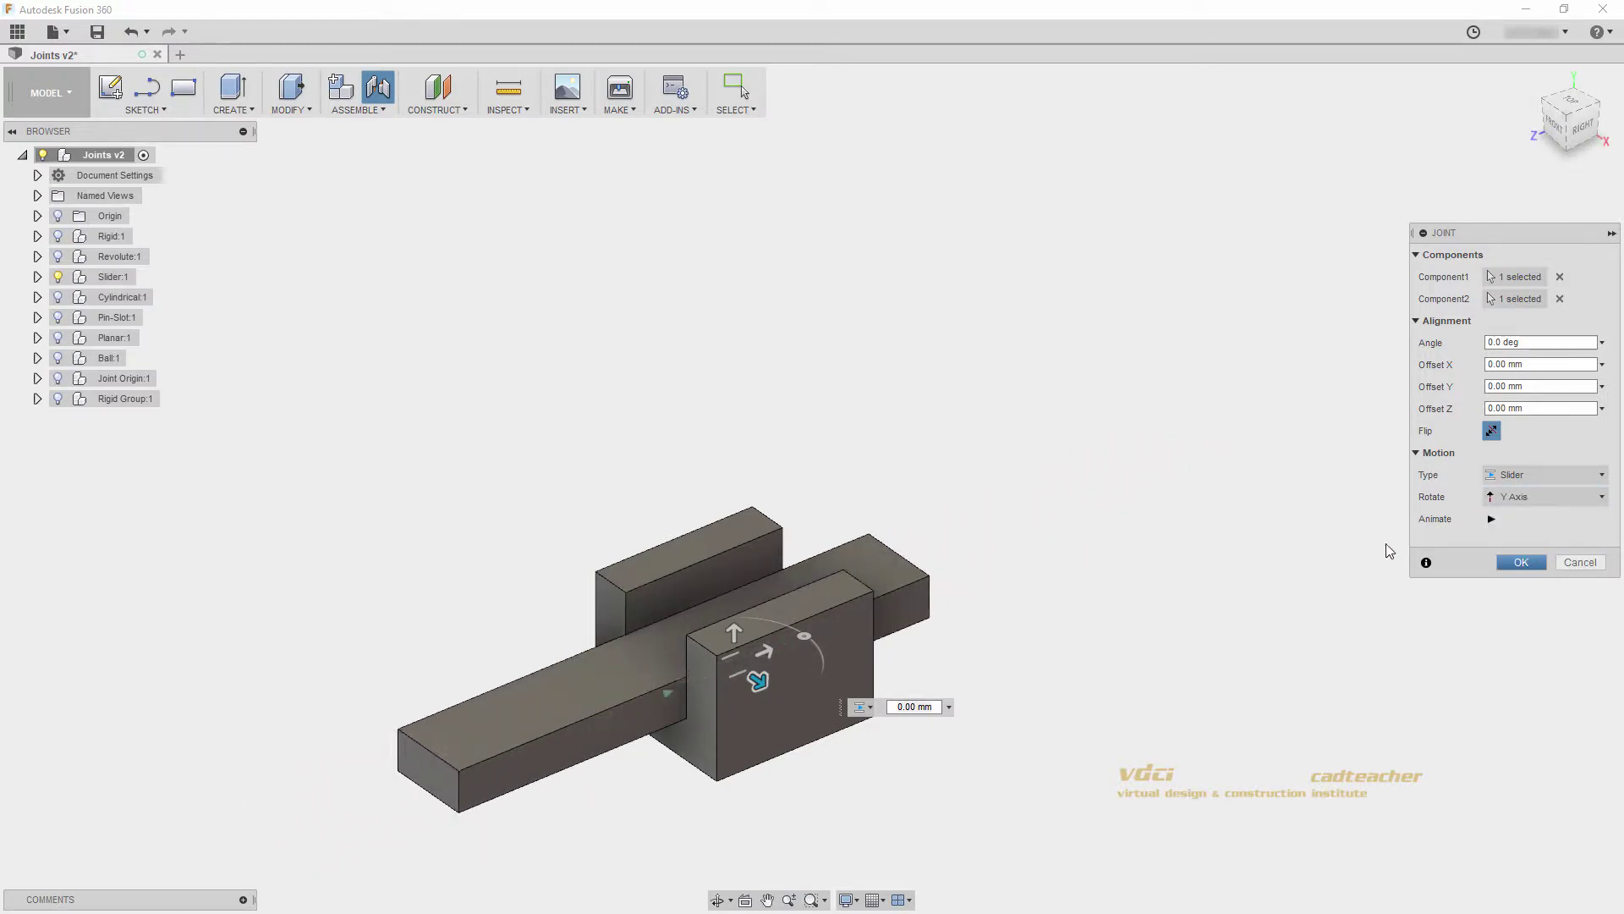
{"action": "left_click", "coordinate": [1521, 561]}
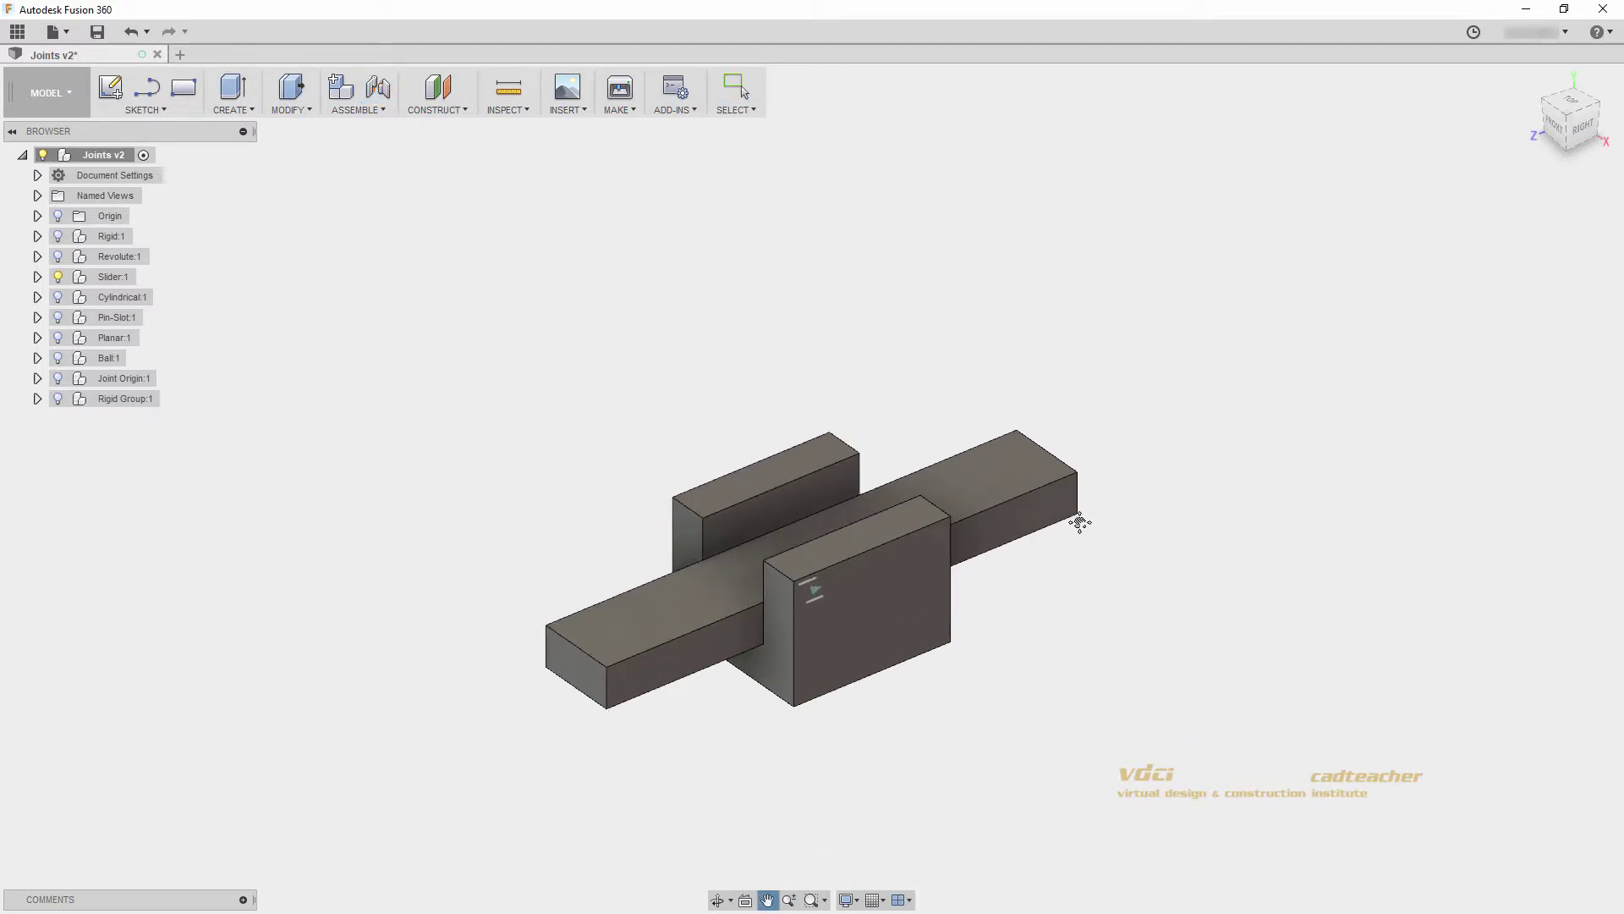
- Hide the Slider component and show the Cylindrical component in its place
{"action": "left_click", "coordinate": [58, 278]}
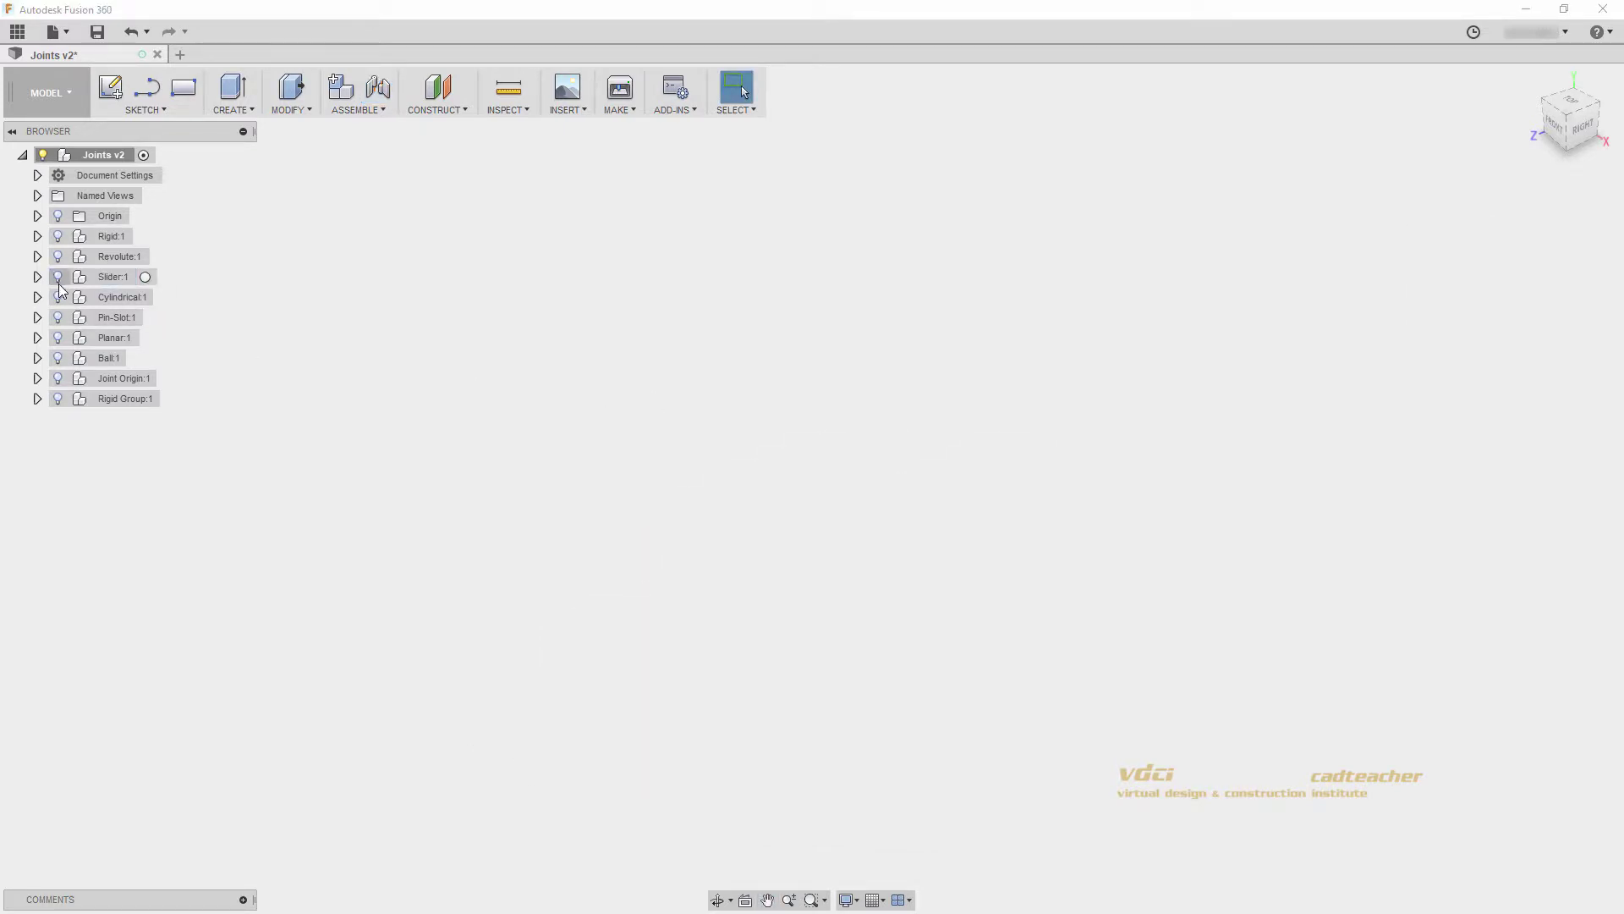
{"action": "left_click", "coordinate": [57, 298]}
{"action": "middle_click_drag", "start_coordinate": [528, 382], "coordinate": [573, 432]}
{"action": "key", "text": "Escape"}
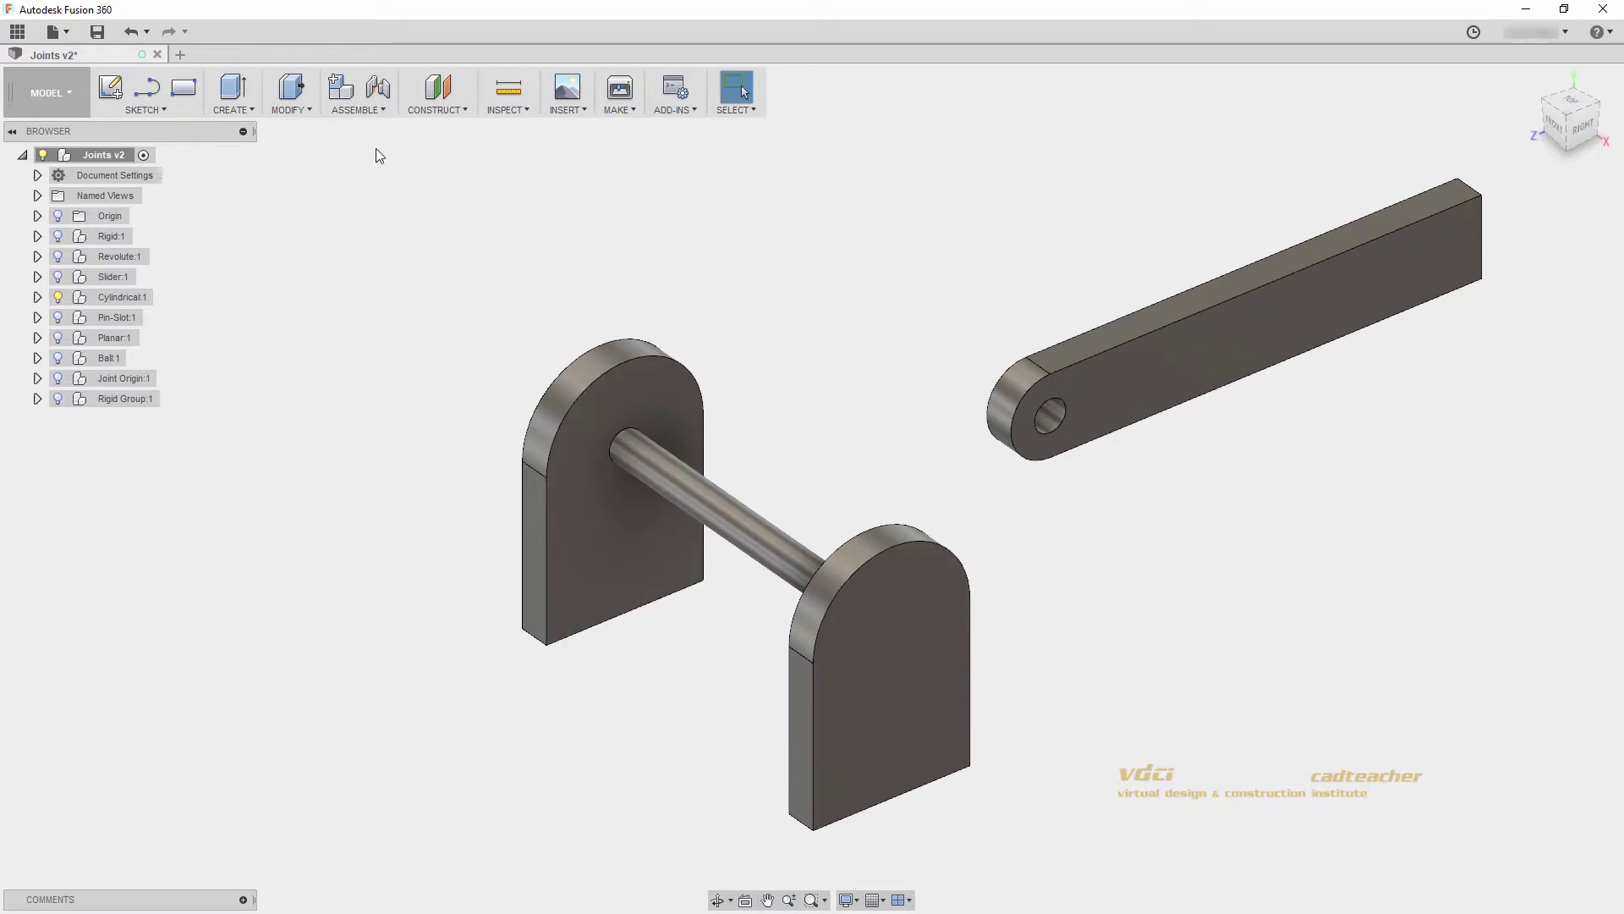
- Start a joint of type Cylindrical between the centre of the arm's hole and the middle of the rod
{"action": "left_click", "coordinate": [378, 87]}
{"action": "left_click", "coordinate": [1579, 389]}
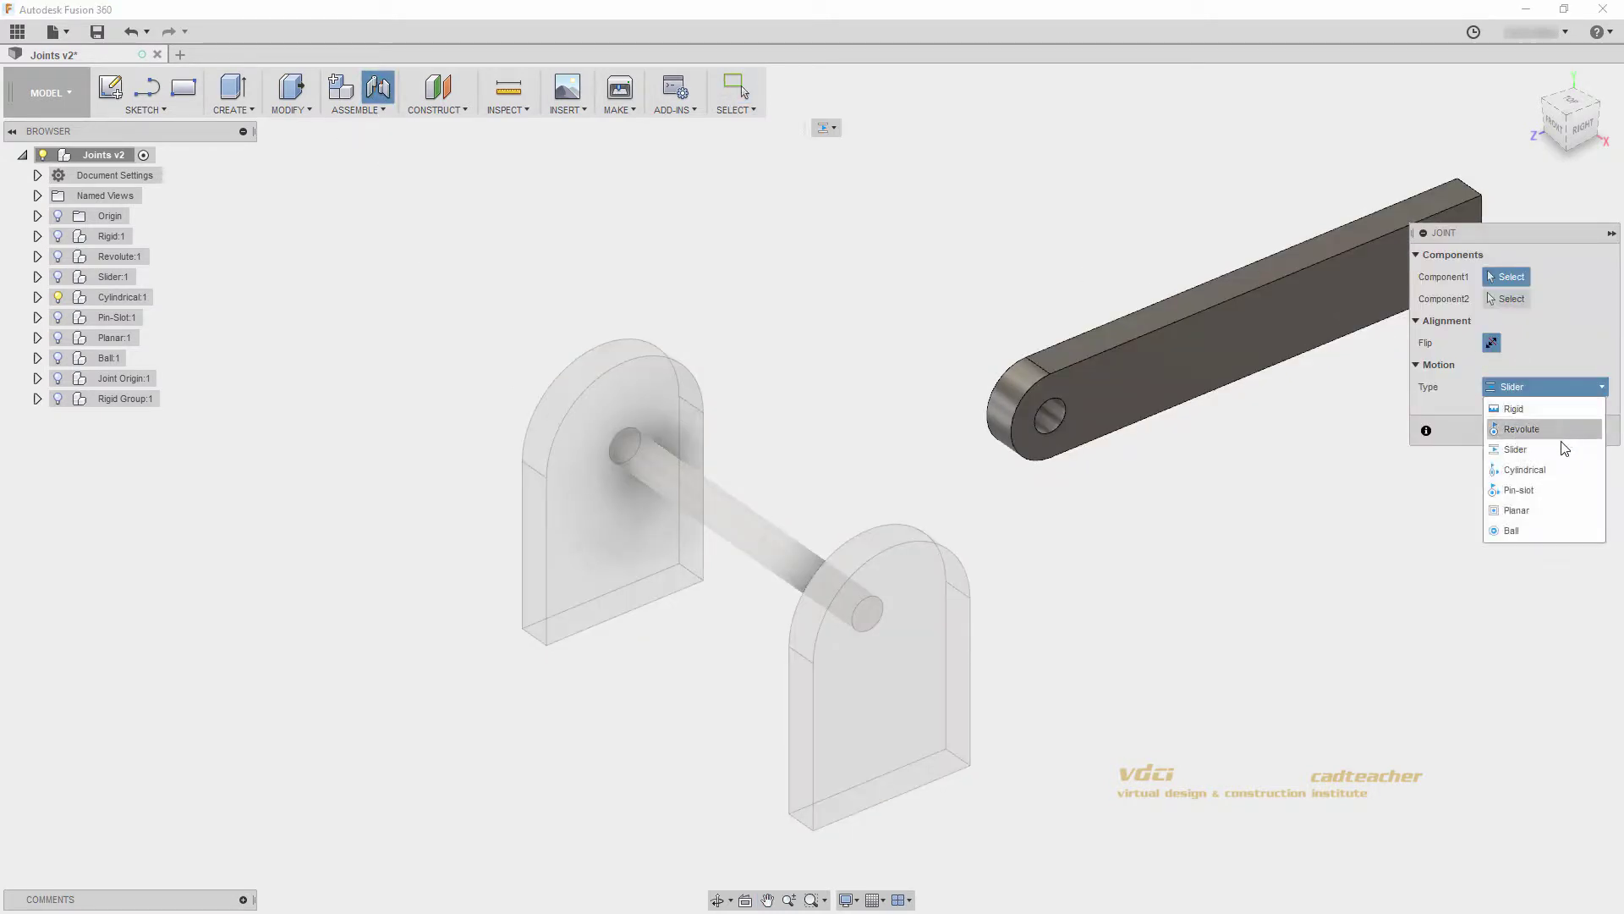
{"action": "left_click", "coordinate": [1562, 470]}
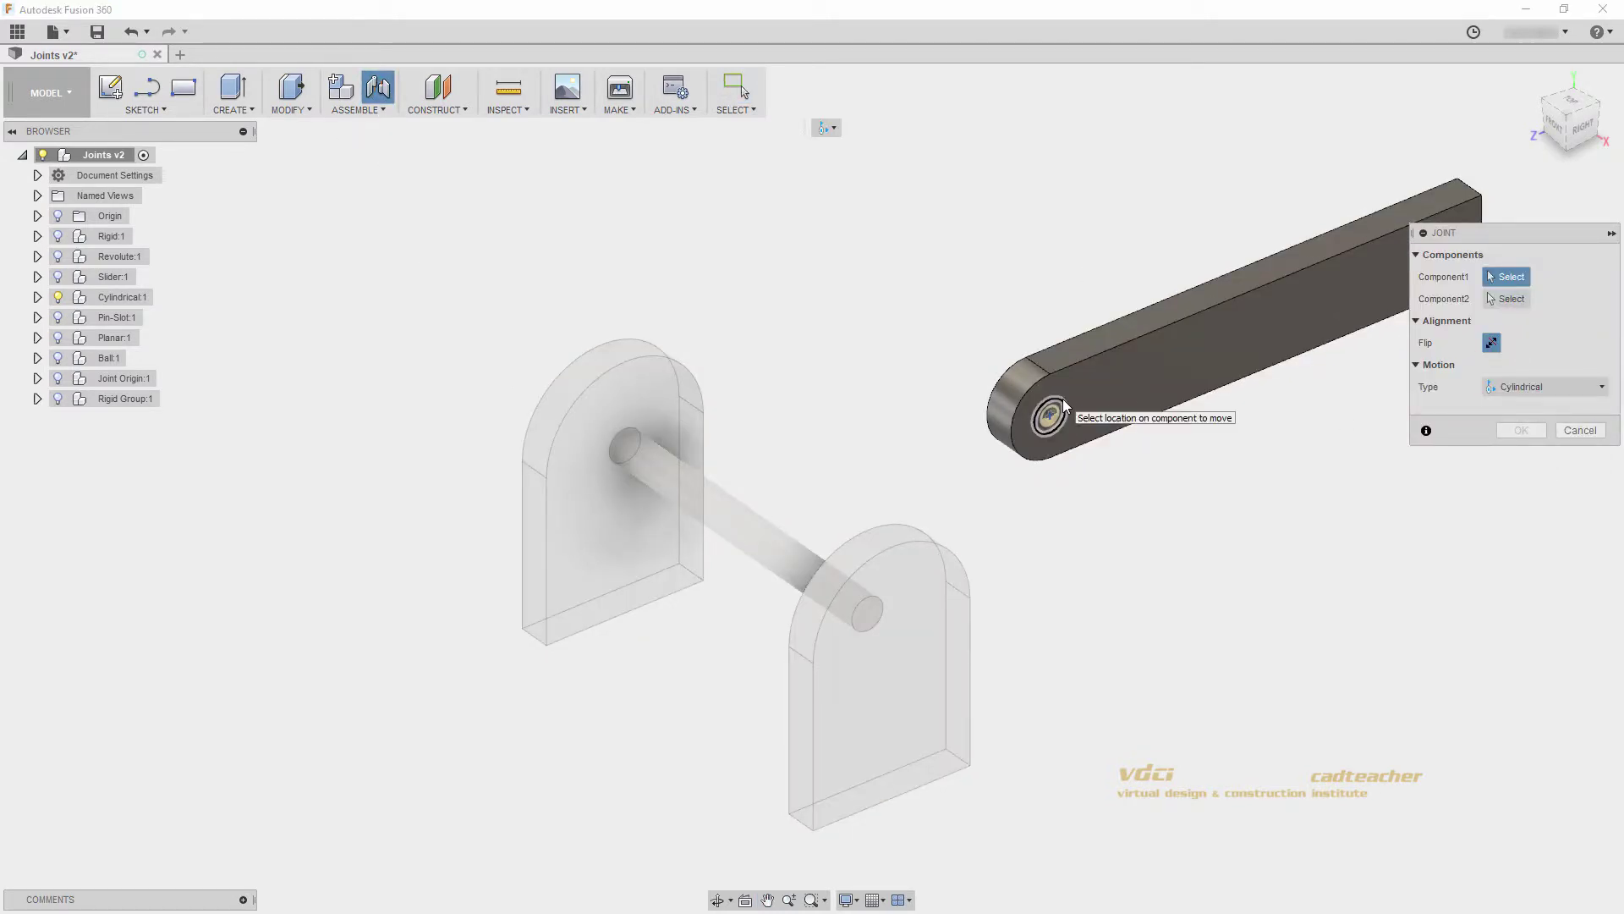
{"action": "left_click", "coordinate": [1063, 399]}
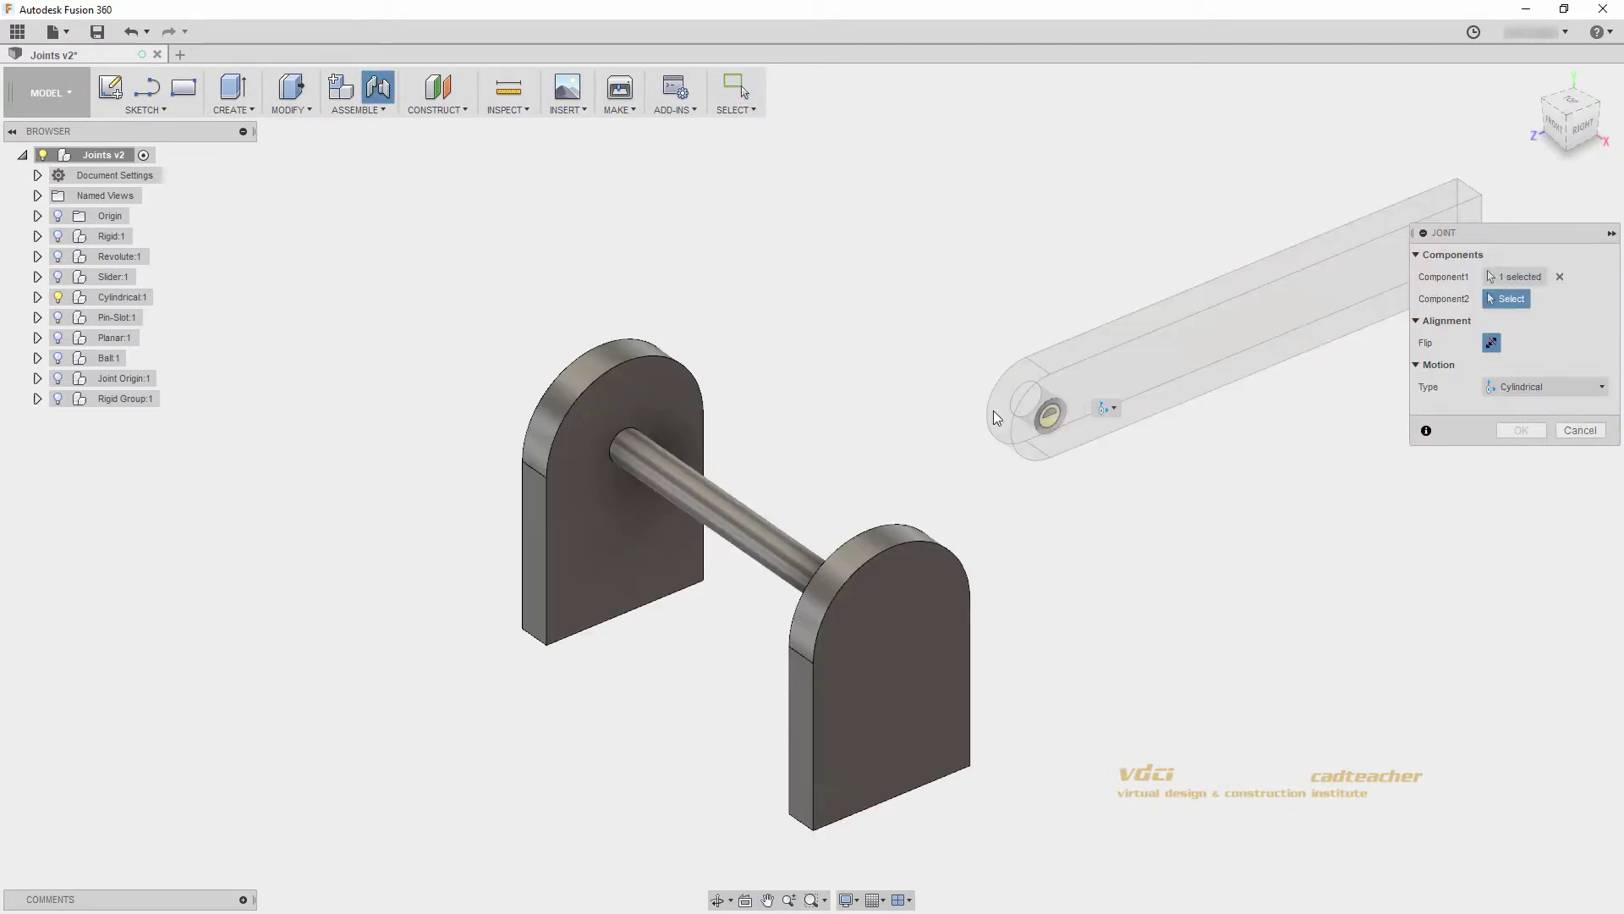
{"action": "left_click", "coordinate": [749, 521]}
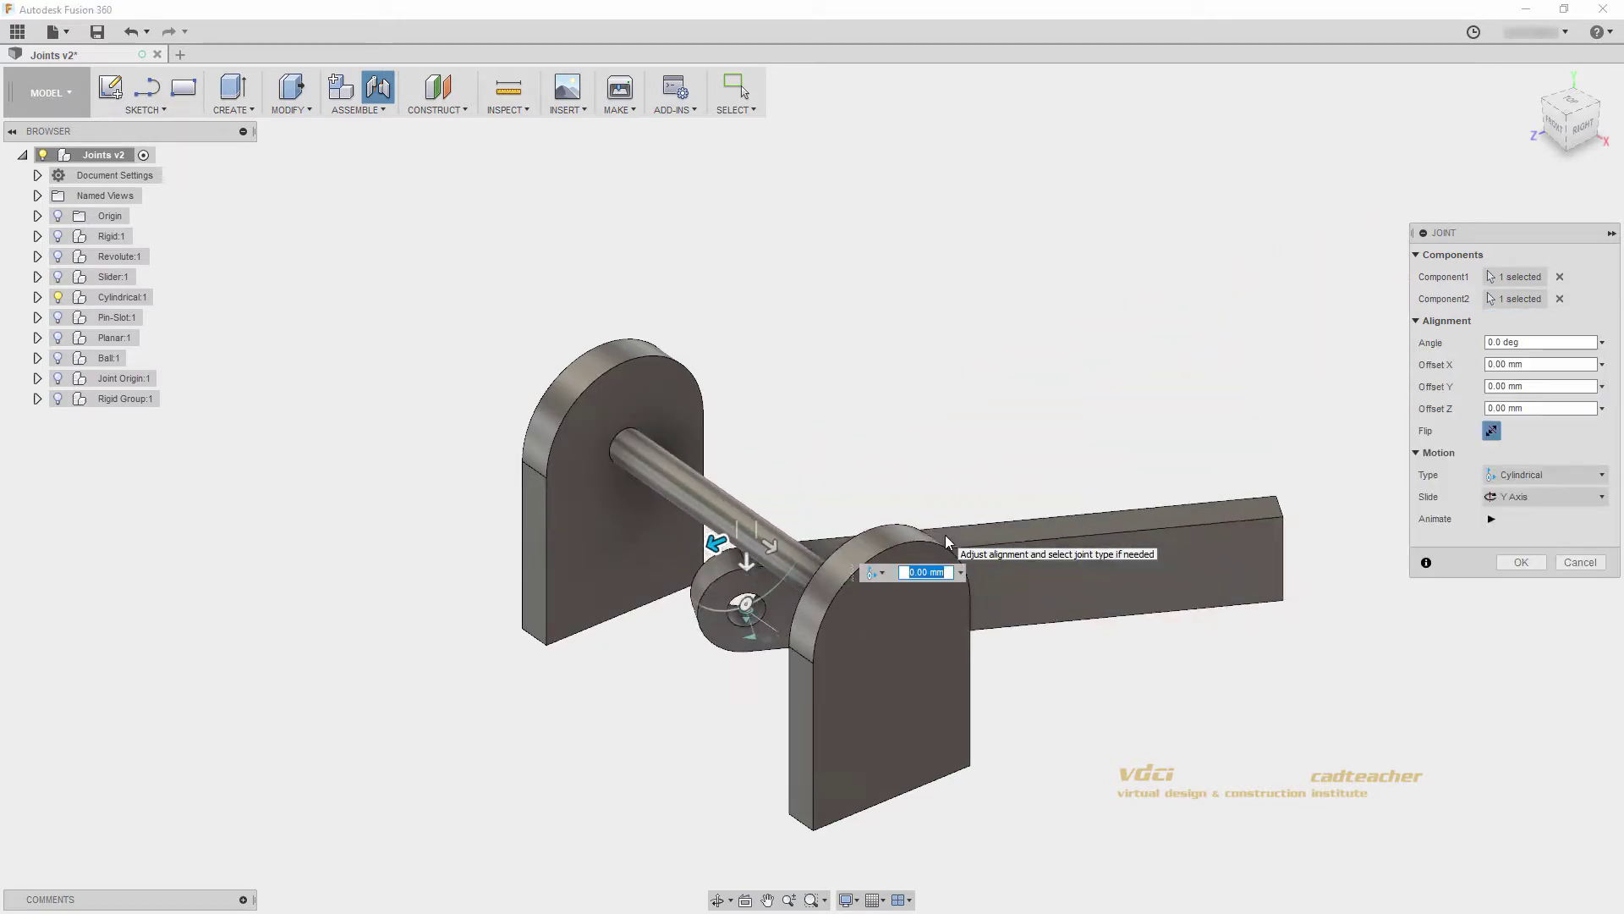
- Set the cylindrical joint's slide axis to Z, accept it, and swing the arm around the rod to test the motion
{"action": "left_click", "coordinate": [1556, 505]}
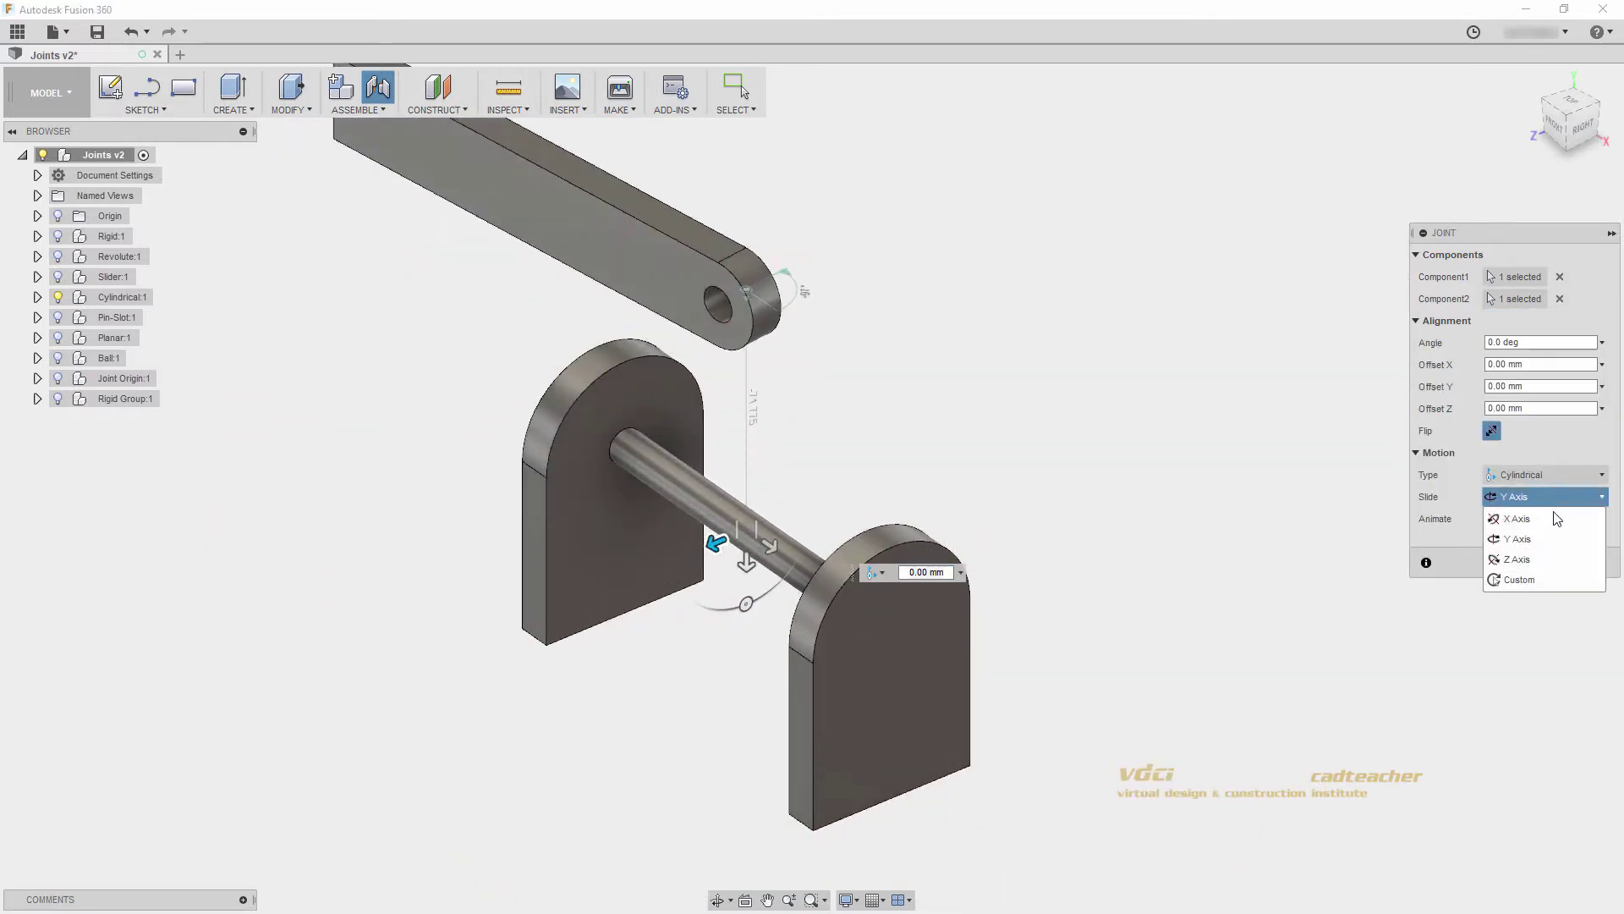
{"action": "left_click", "coordinate": [1542, 556]}
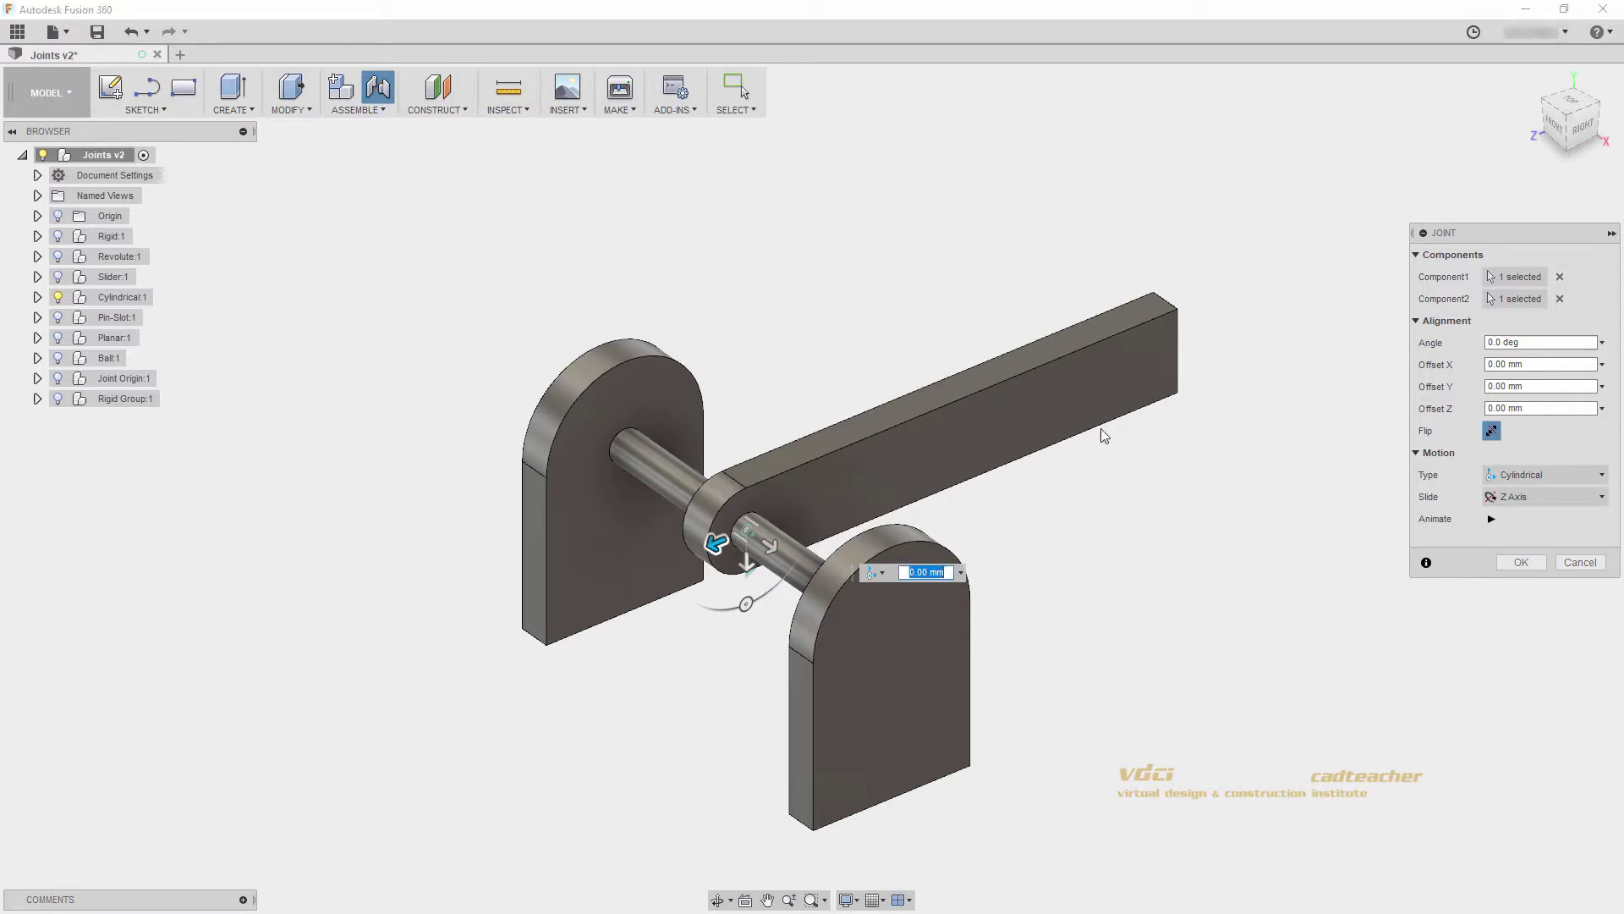
{"action": "key", "text": "Return"}
{"action": "left_click_drag", "start_coordinate": [962, 413], "coordinate": [404, 301]}
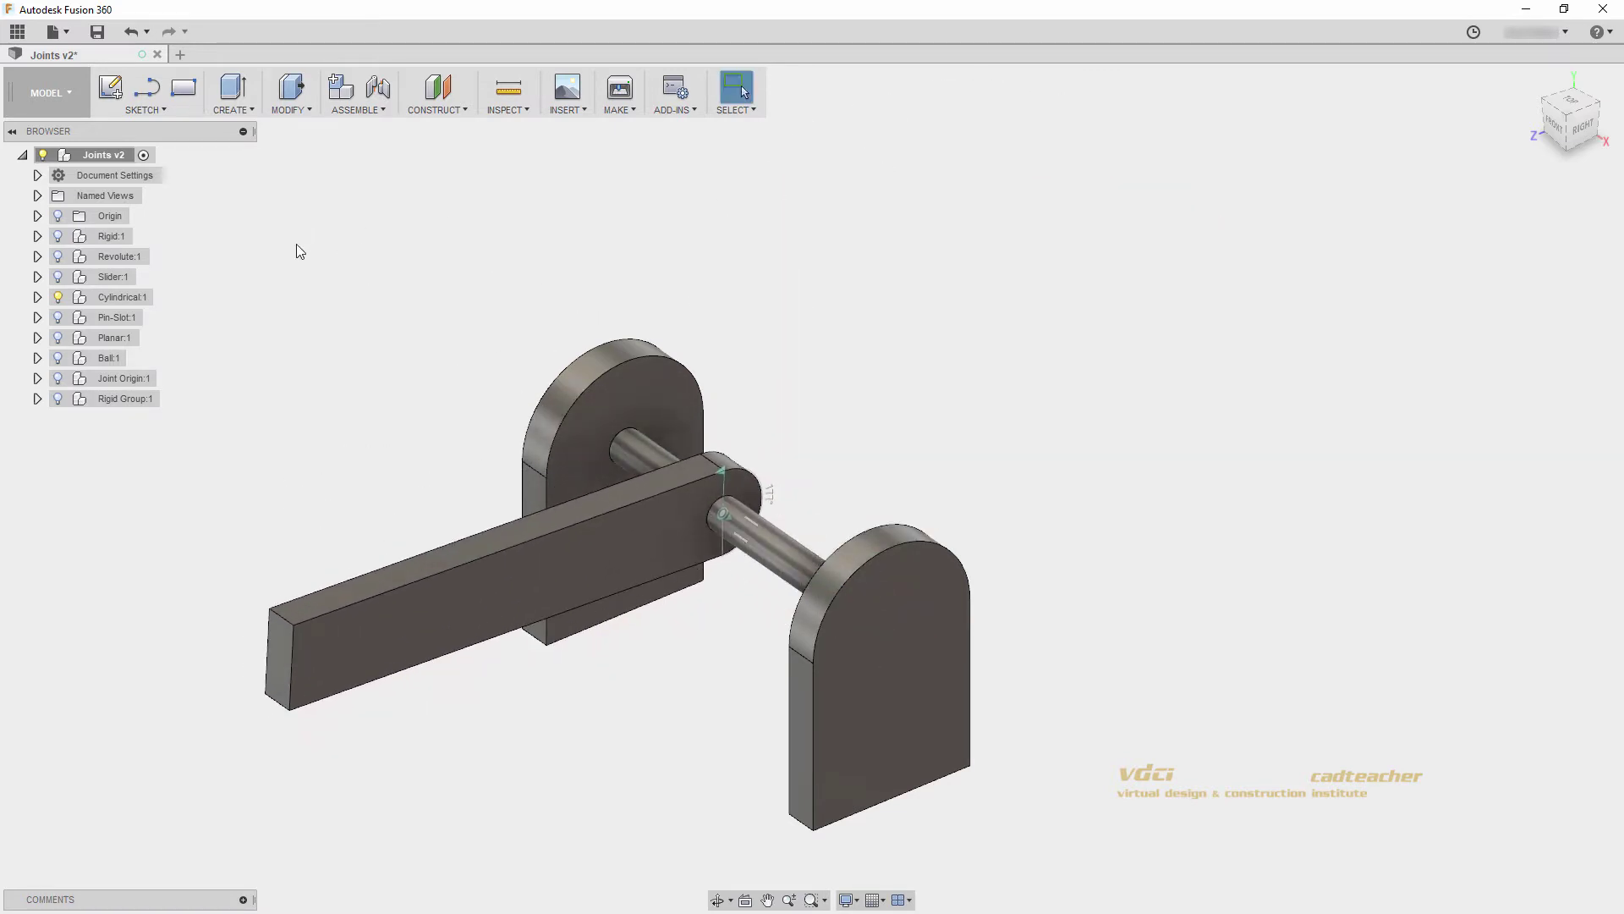
- Show the Pin-Slot component instead of Cylindrical and joint the end of the arm's pin to the slot's centre as Pin-slot
{"action": "left_click", "coordinate": [58, 297]}
{"action": "left_click", "coordinate": [59, 318]}
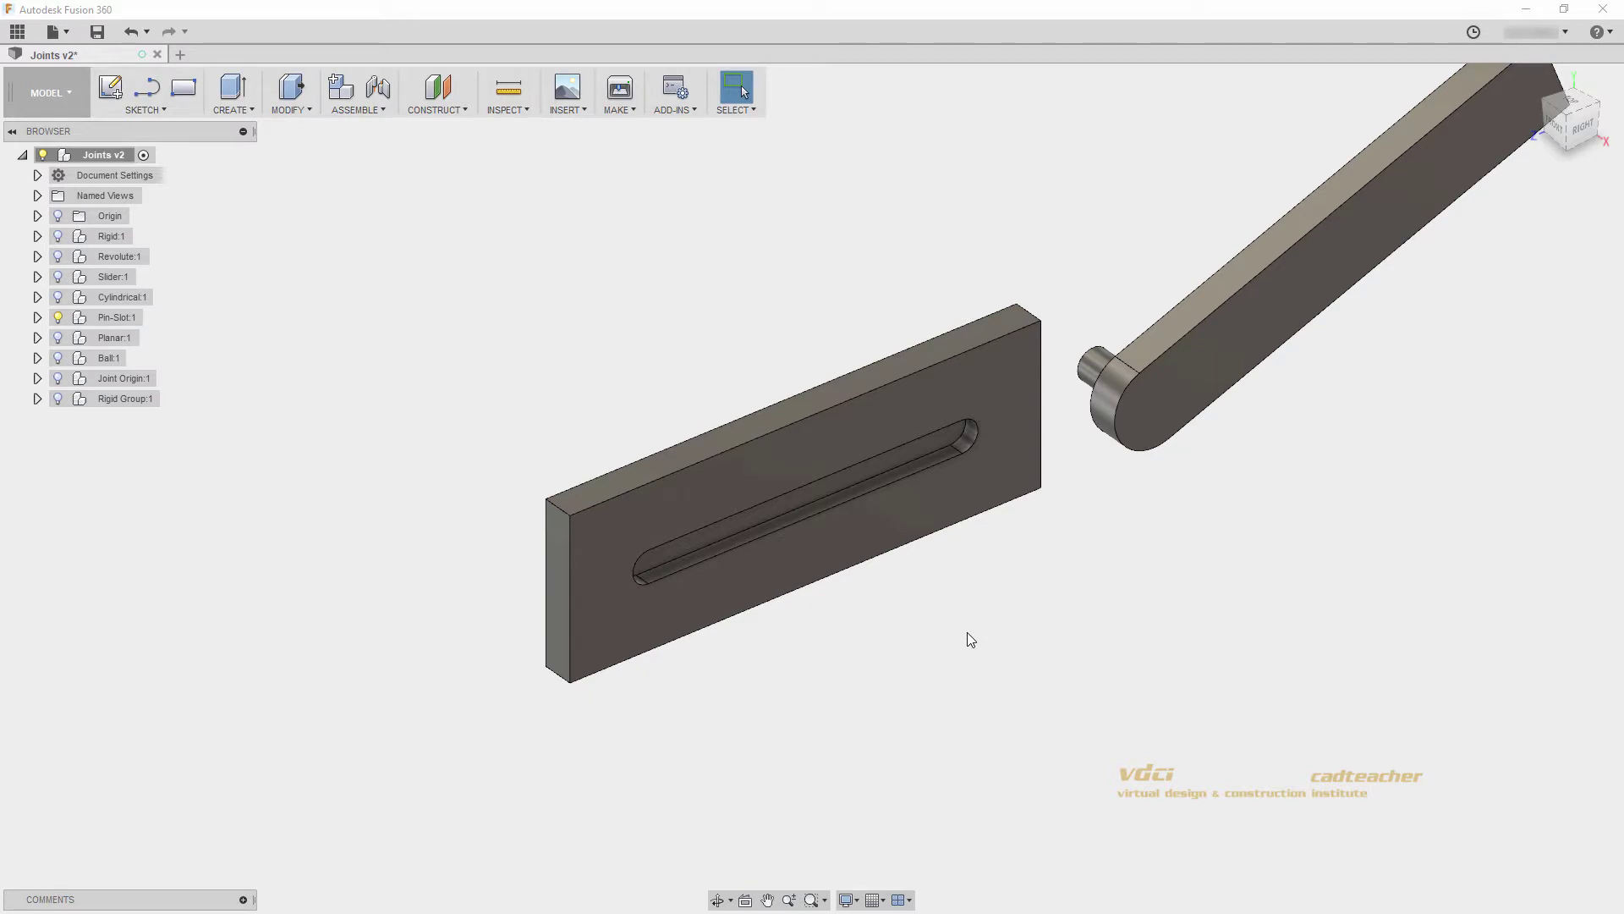
{"action": "left_click", "coordinate": [378, 88]}
{"action": "left_click", "coordinate": [1091, 366]}
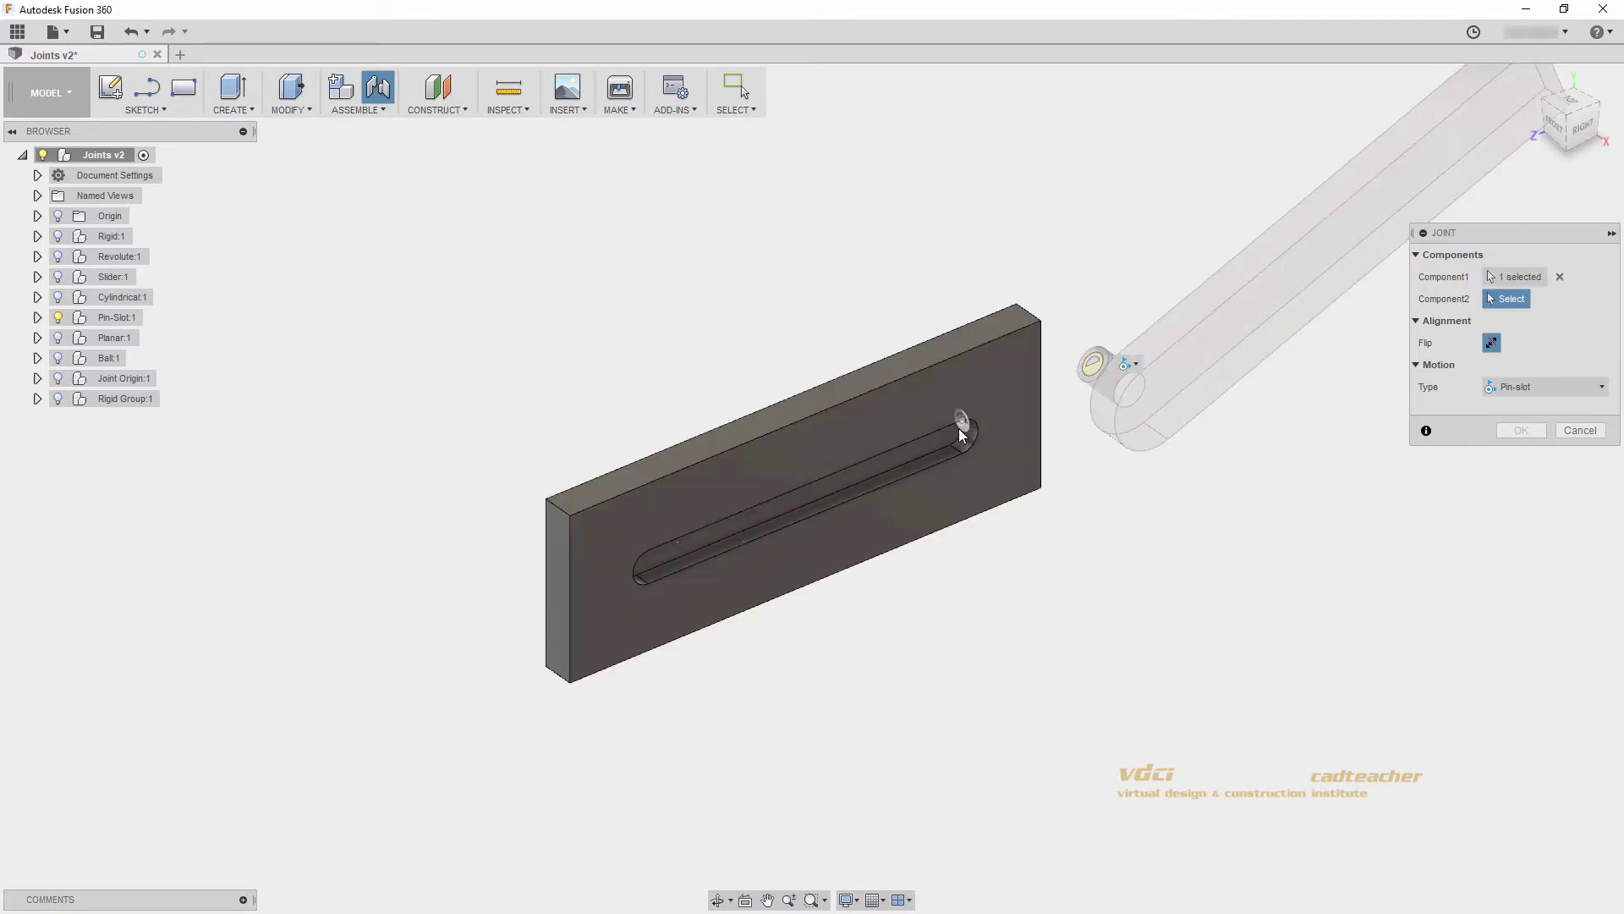
{"action": "scroll", "coordinate": [792, 496], "scroll_direction": "up", "scroll_amount": 3}
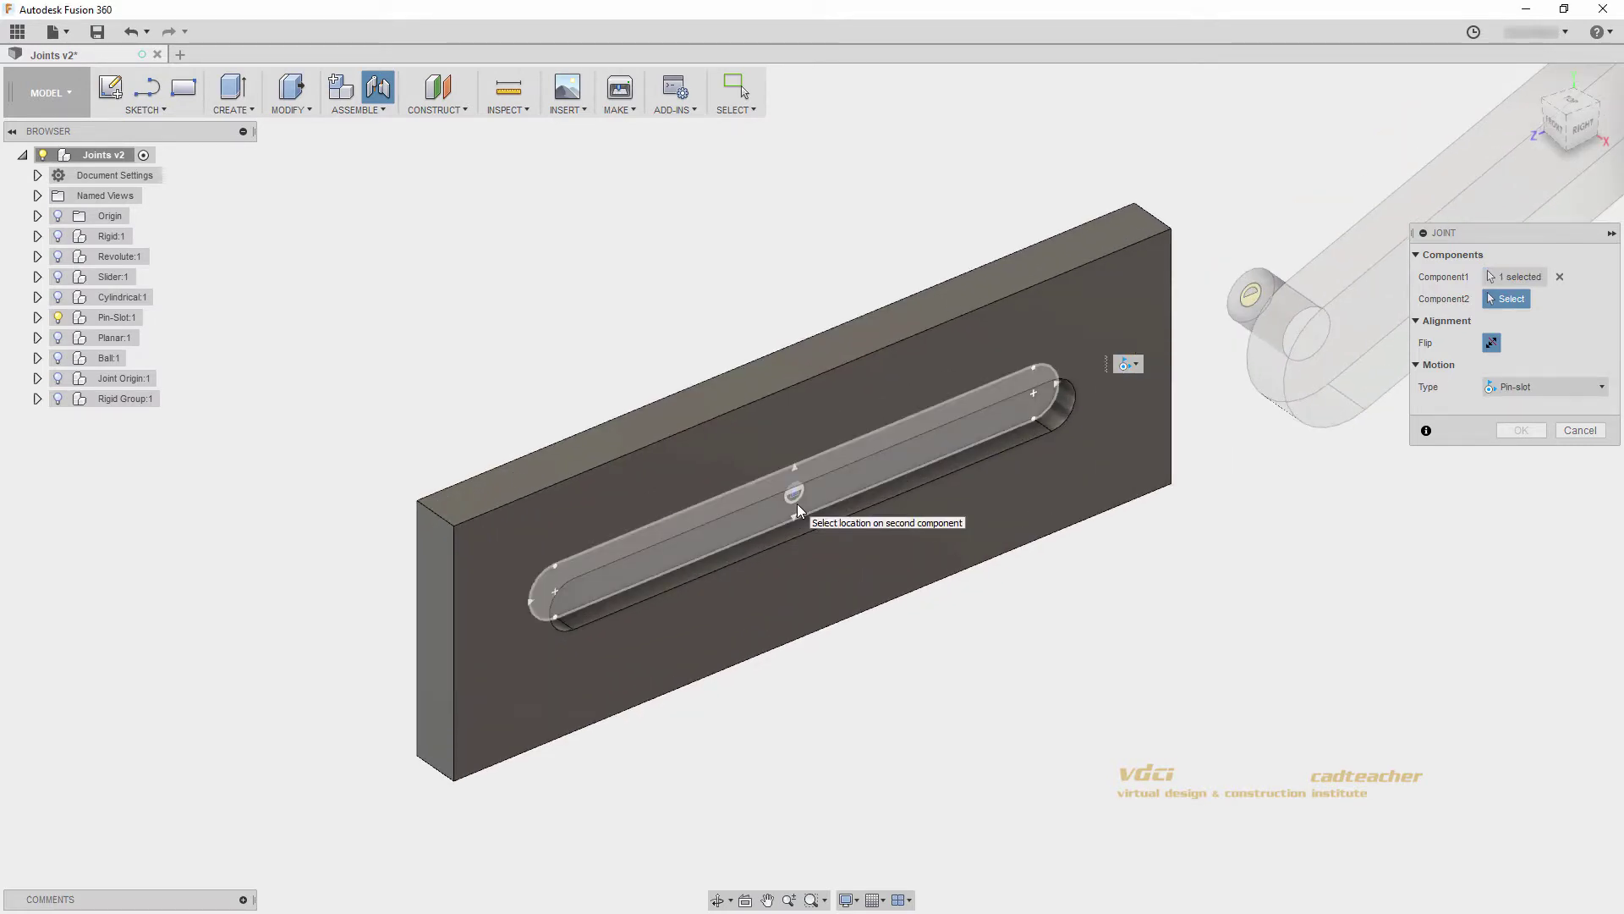
{"action": "left_click", "coordinate": [796, 503]}
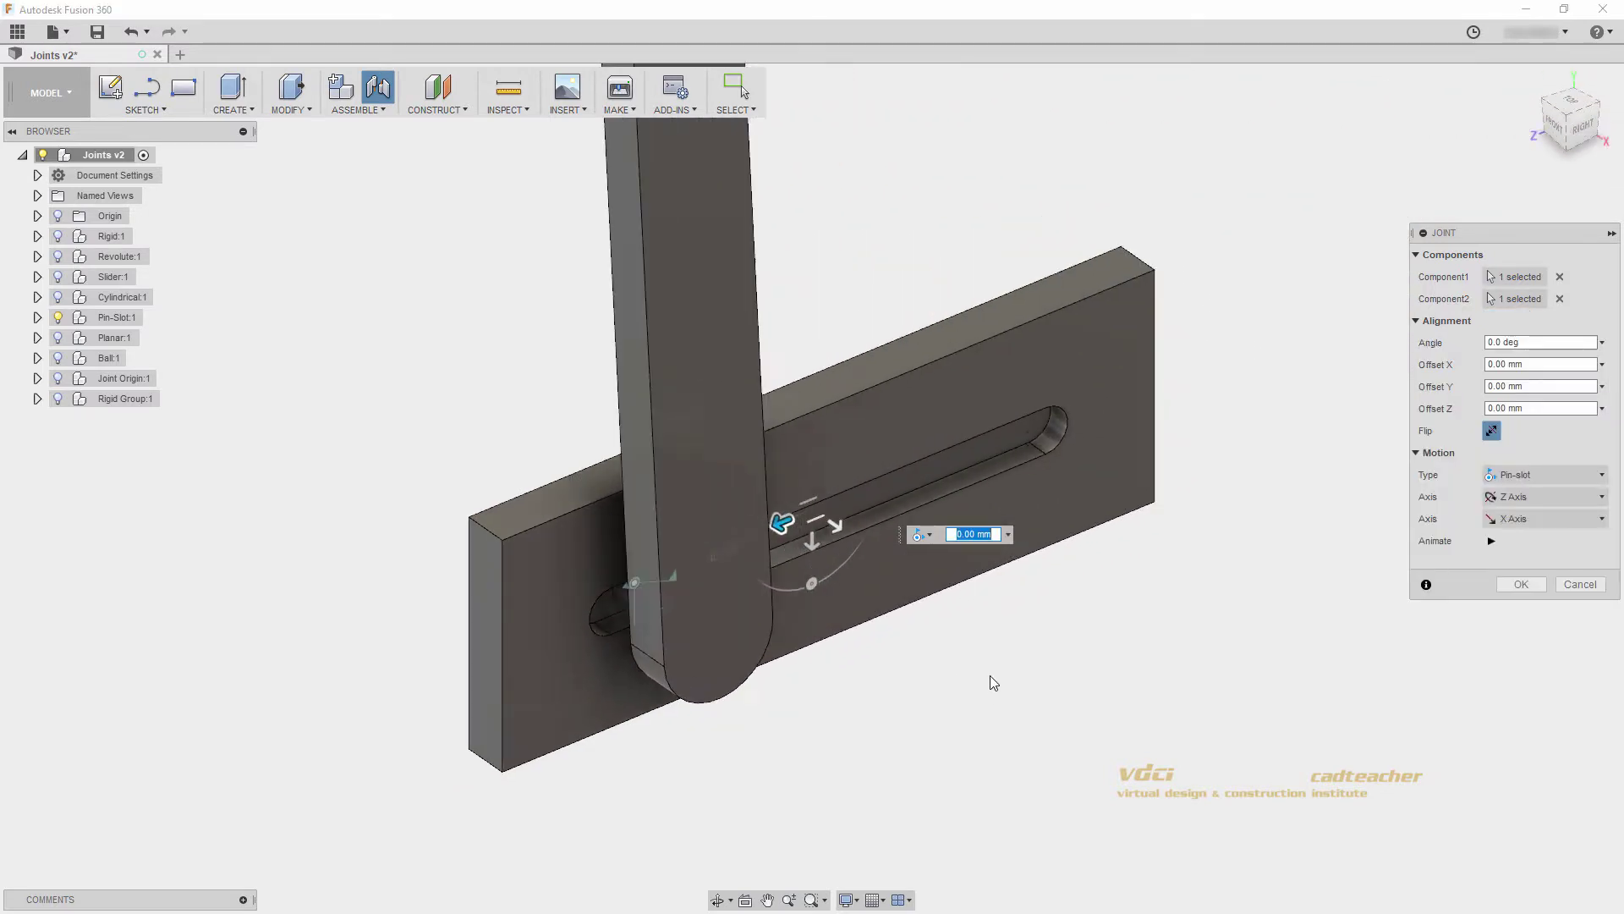
- Animate the pin-slot joint with rotation about Z and sliding along X, and accept the joint
{"action": "scroll", "coordinate": [992, 677], "scroll_direction": "down", "scroll_amount": 3}
{"action": "middle_click_drag", "start_coordinate": [1050, 681], "coordinate": [987, 588]}
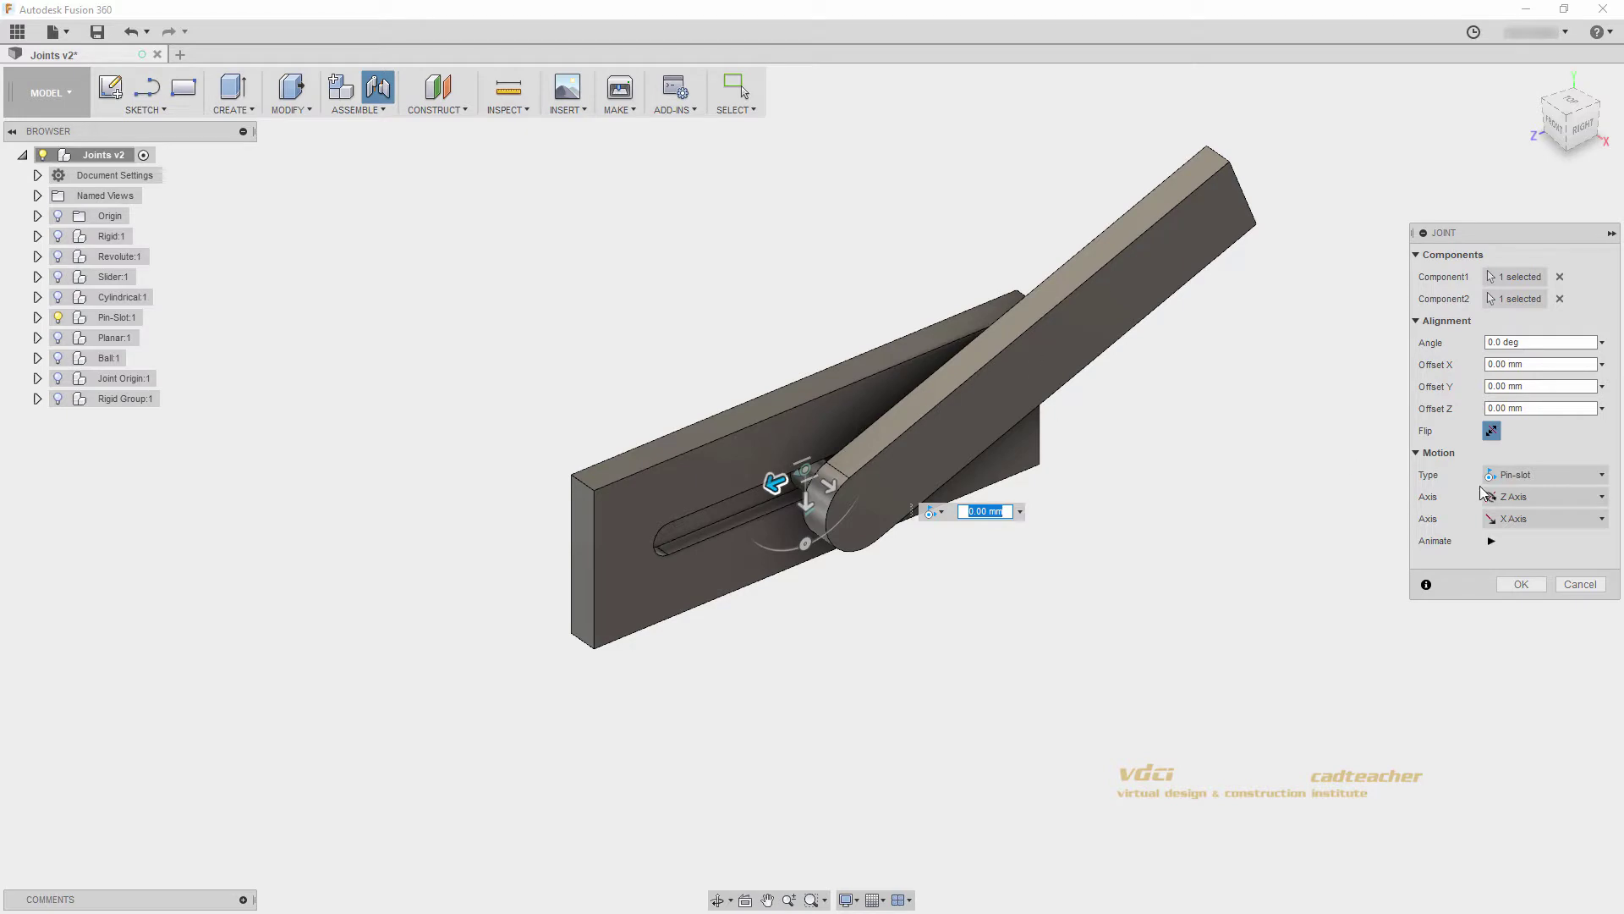
{"action": "left_click", "coordinate": [1491, 540]}
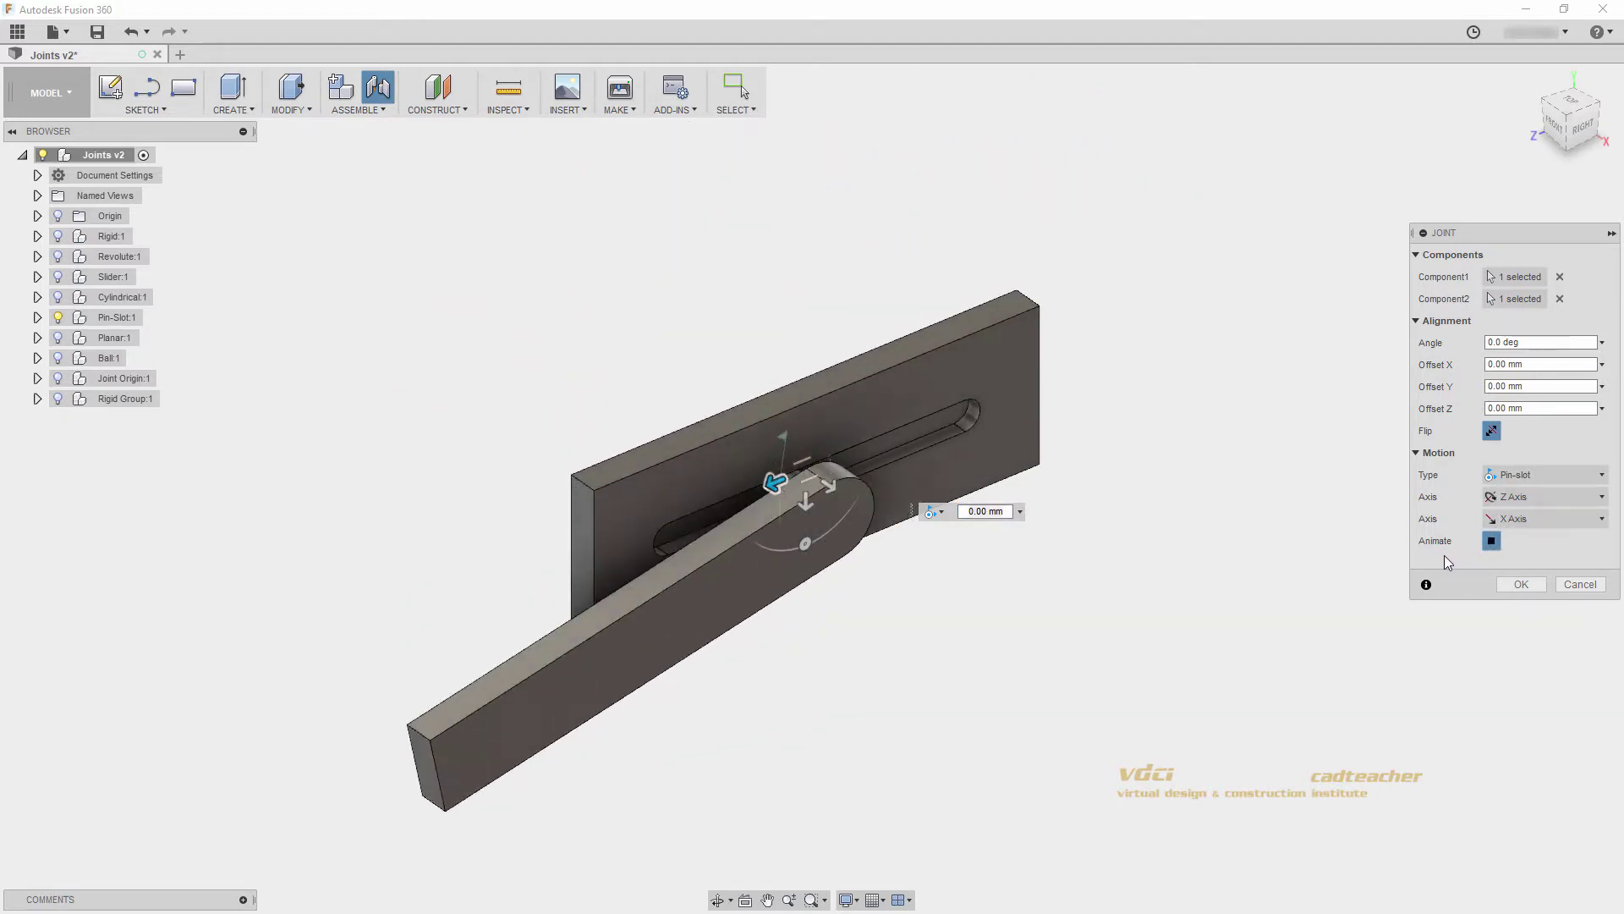
{"action": "left_click", "coordinate": [1529, 584]}
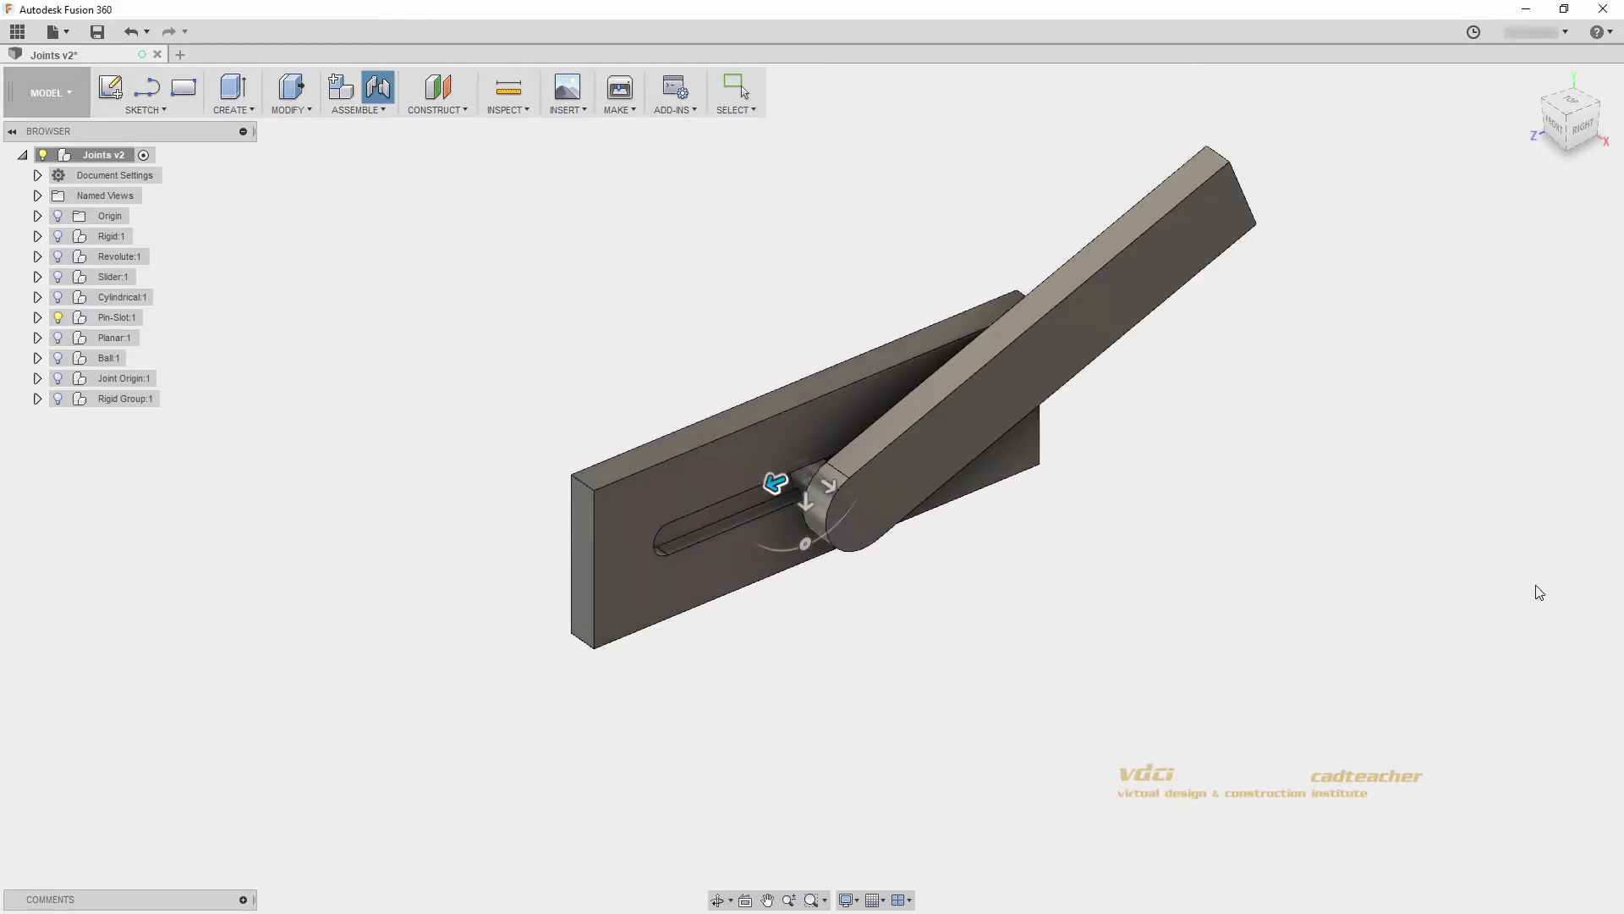
- Hide the Pin-Slot component and show the Planar component with its cube and plate
{"action": "left_click", "coordinate": [58, 318]}
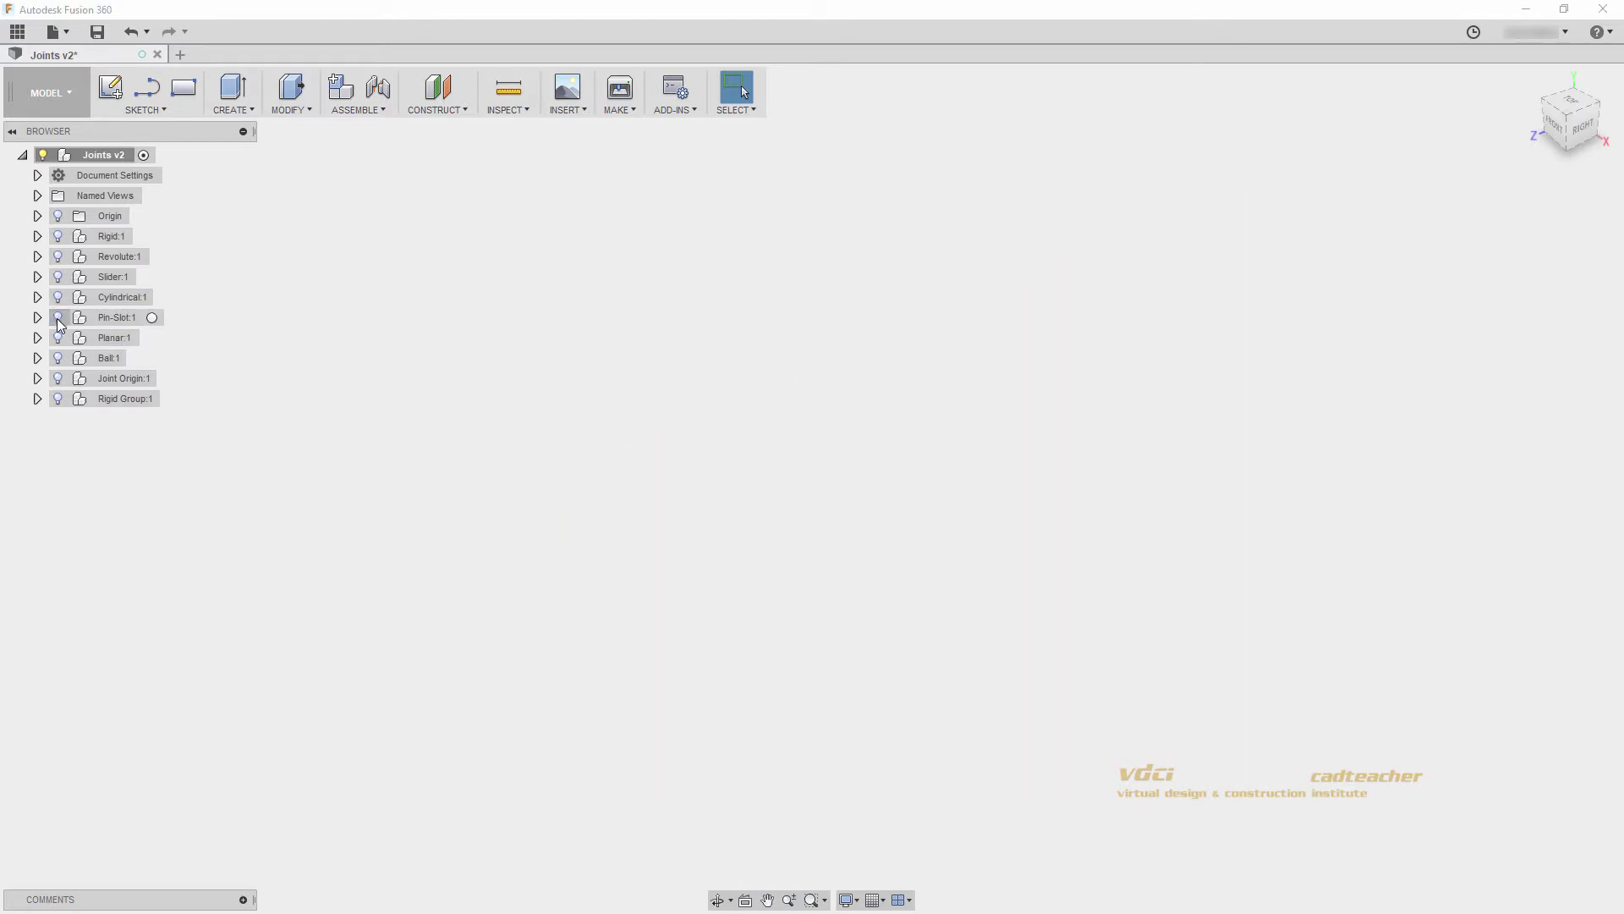
{"action": "left_click", "coordinate": [57, 338]}
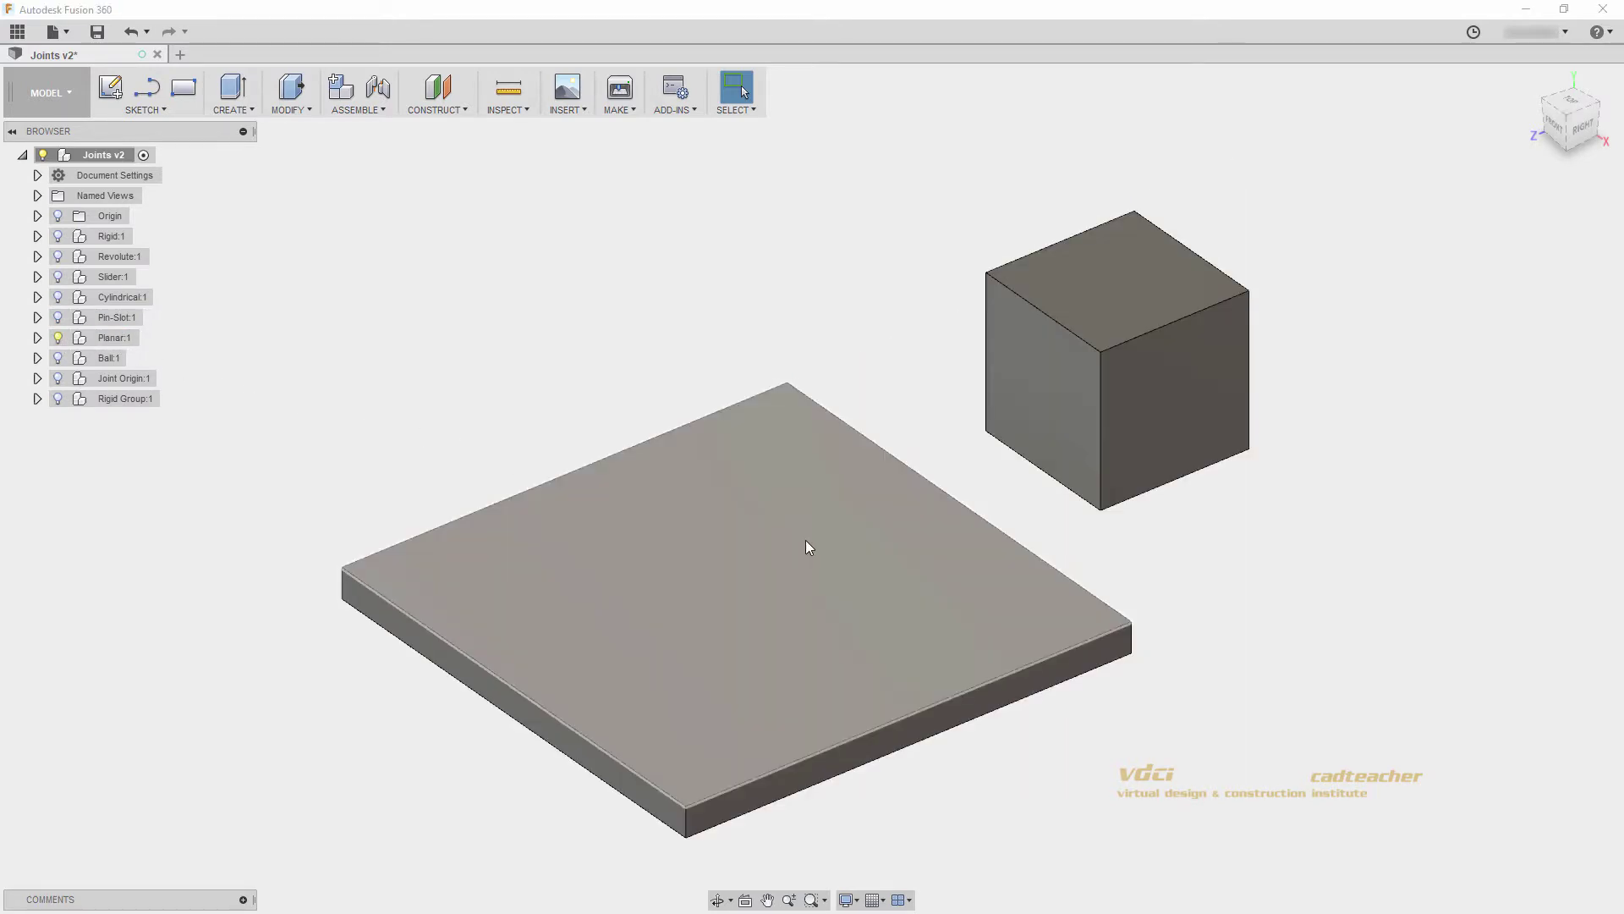
{"action": "scroll", "coordinate": [807, 542], "scroll_direction": "down", "scroll_amount": 3}
{"action": "middle_click_drag", "start_coordinate": [870, 526], "coordinate": [806, 494]}
{"action": "scroll", "coordinate": [806, 494], "scroll_direction": "up", "scroll_amount": 1}
- Create a Planar joint from the cube's bottom face centre to the plate's top face centre, and slide the cube across the plate
{"action": "left_click", "coordinate": [378, 94]}
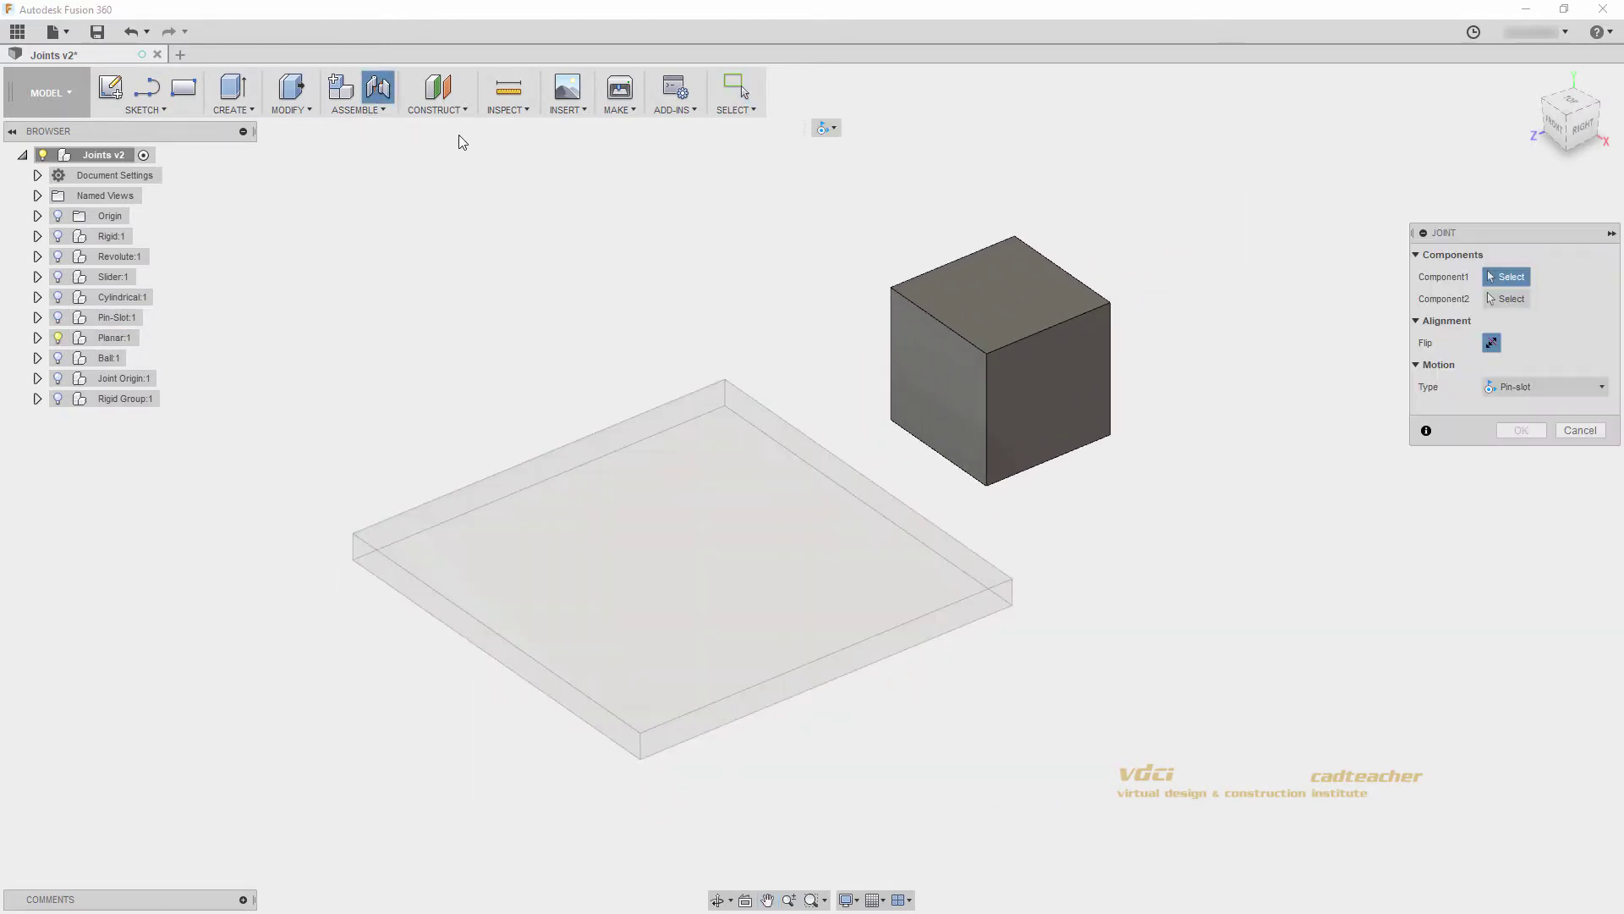
{"action": "left_click", "coordinate": [1001, 427]}
{"action": "left_click", "coordinate": [683, 556]}
{"action": "left_click", "coordinate": [1544, 474]}
{"action": "left_click", "coordinate": [1515, 596]}
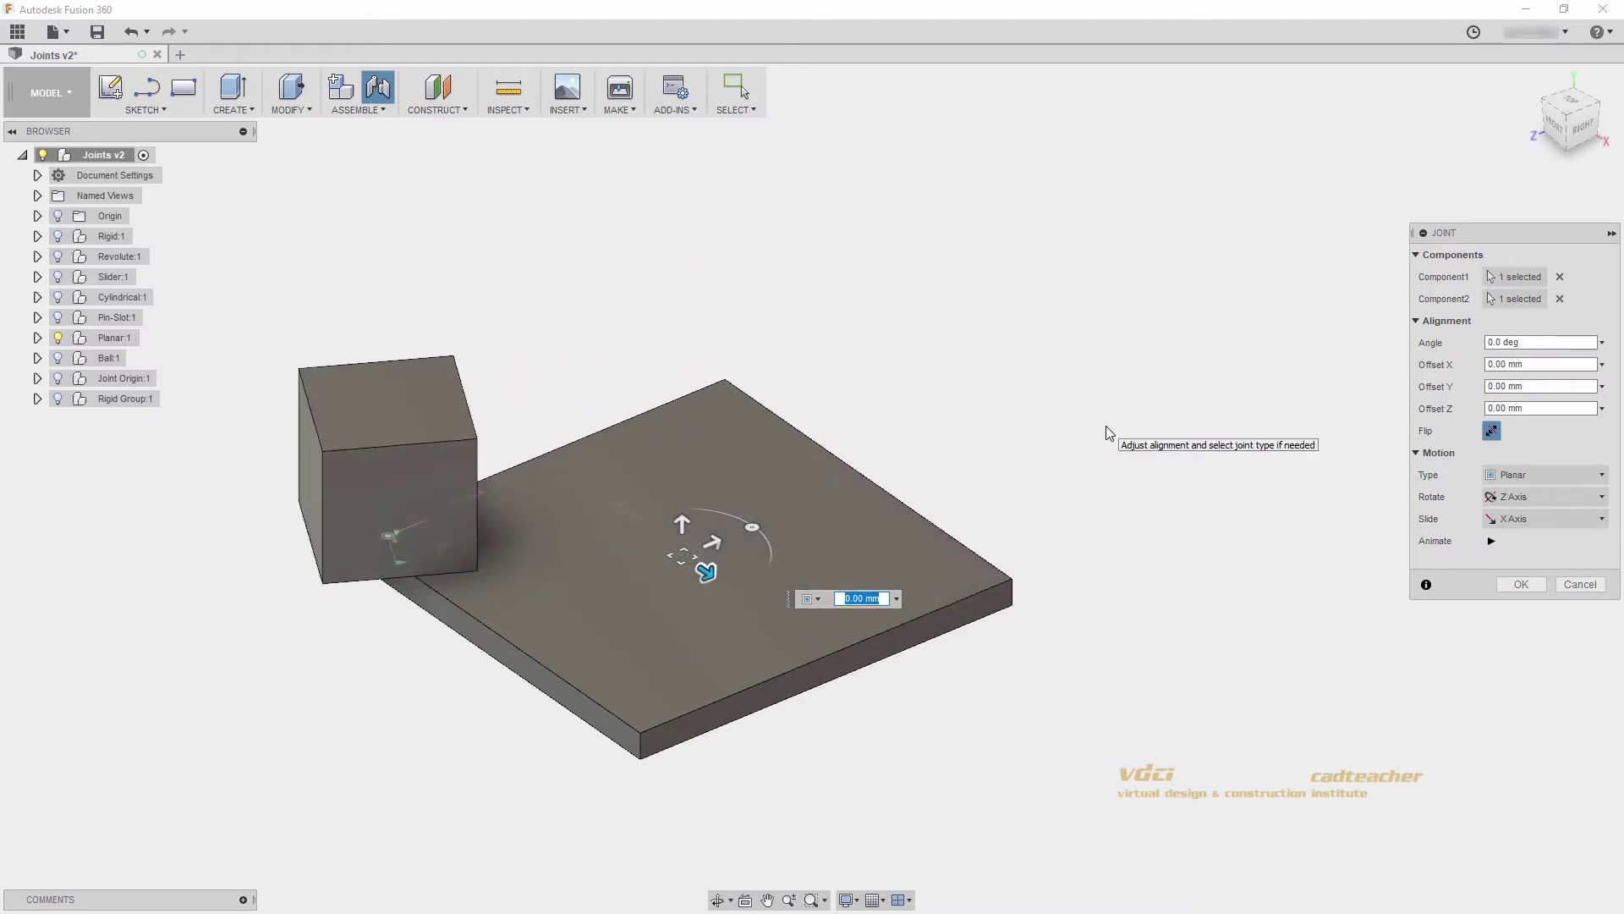
{"action": "left_click", "coordinate": [1520, 583]}
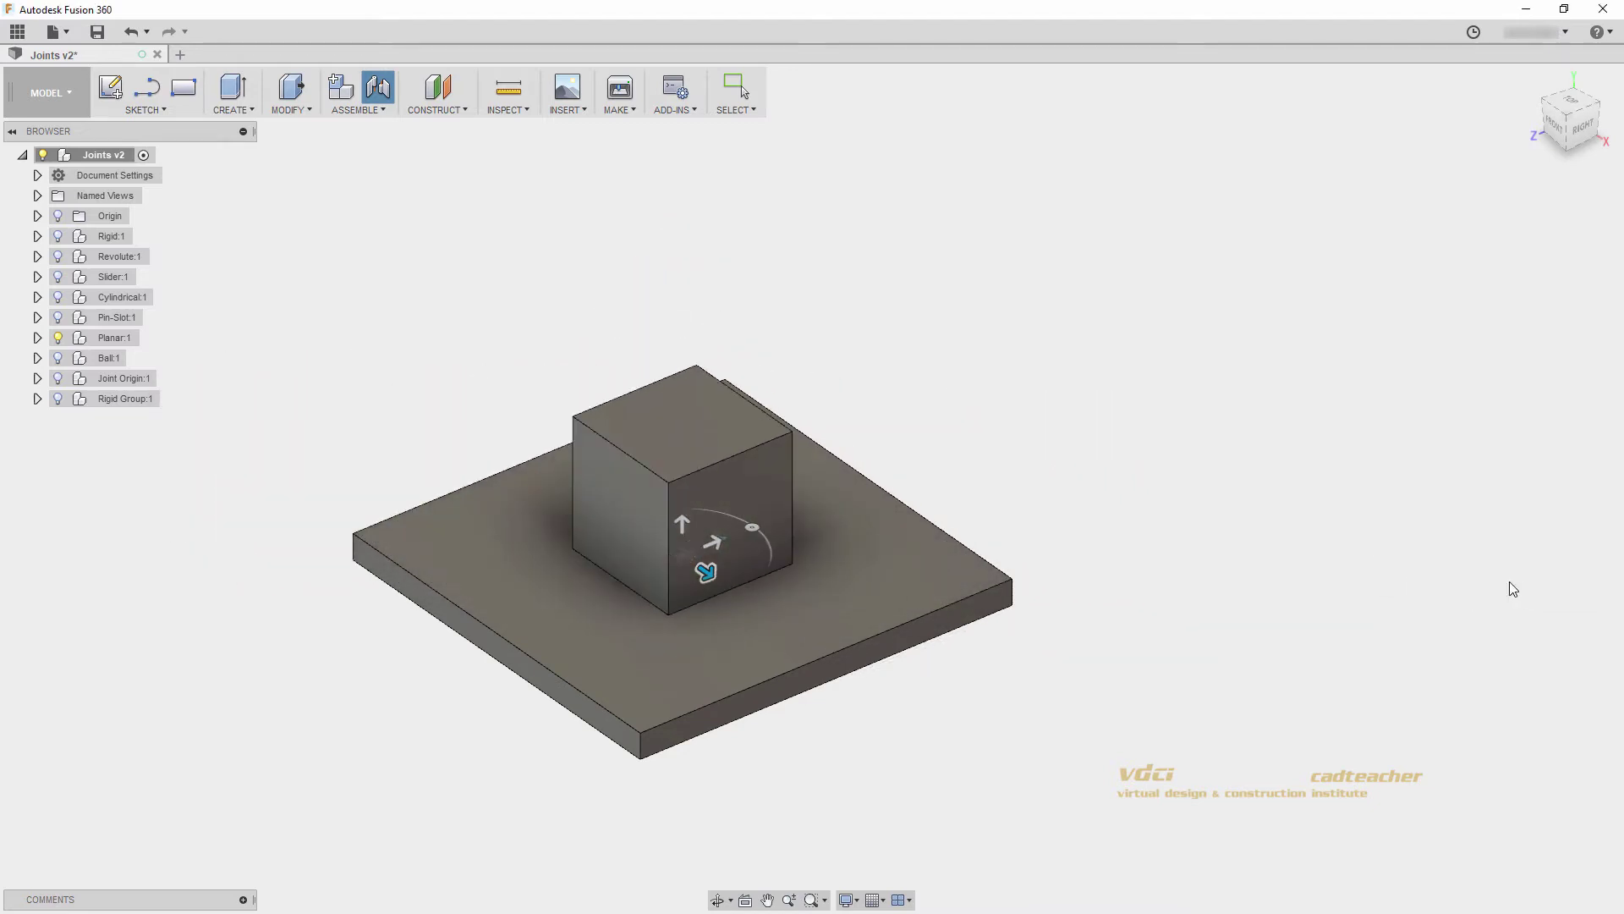
{"action": "mouse_move", "coordinate": [703, 489]}
{"action": "left_mouse_down"}
{"action": "mouse_move", "coordinate": [641, 448]}
{"action": "mouse_move", "coordinate": [778, 540]}
{"action": "mouse_move", "coordinate": [699, 536]}
{"action": "mouse_move", "coordinate": [729, 505]}
{"action": "left_mouse_up"}
- Show the Ball component instead of Planar and start a joint with its type set to Ball
{"action": "left_click", "coordinate": [58, 338]}
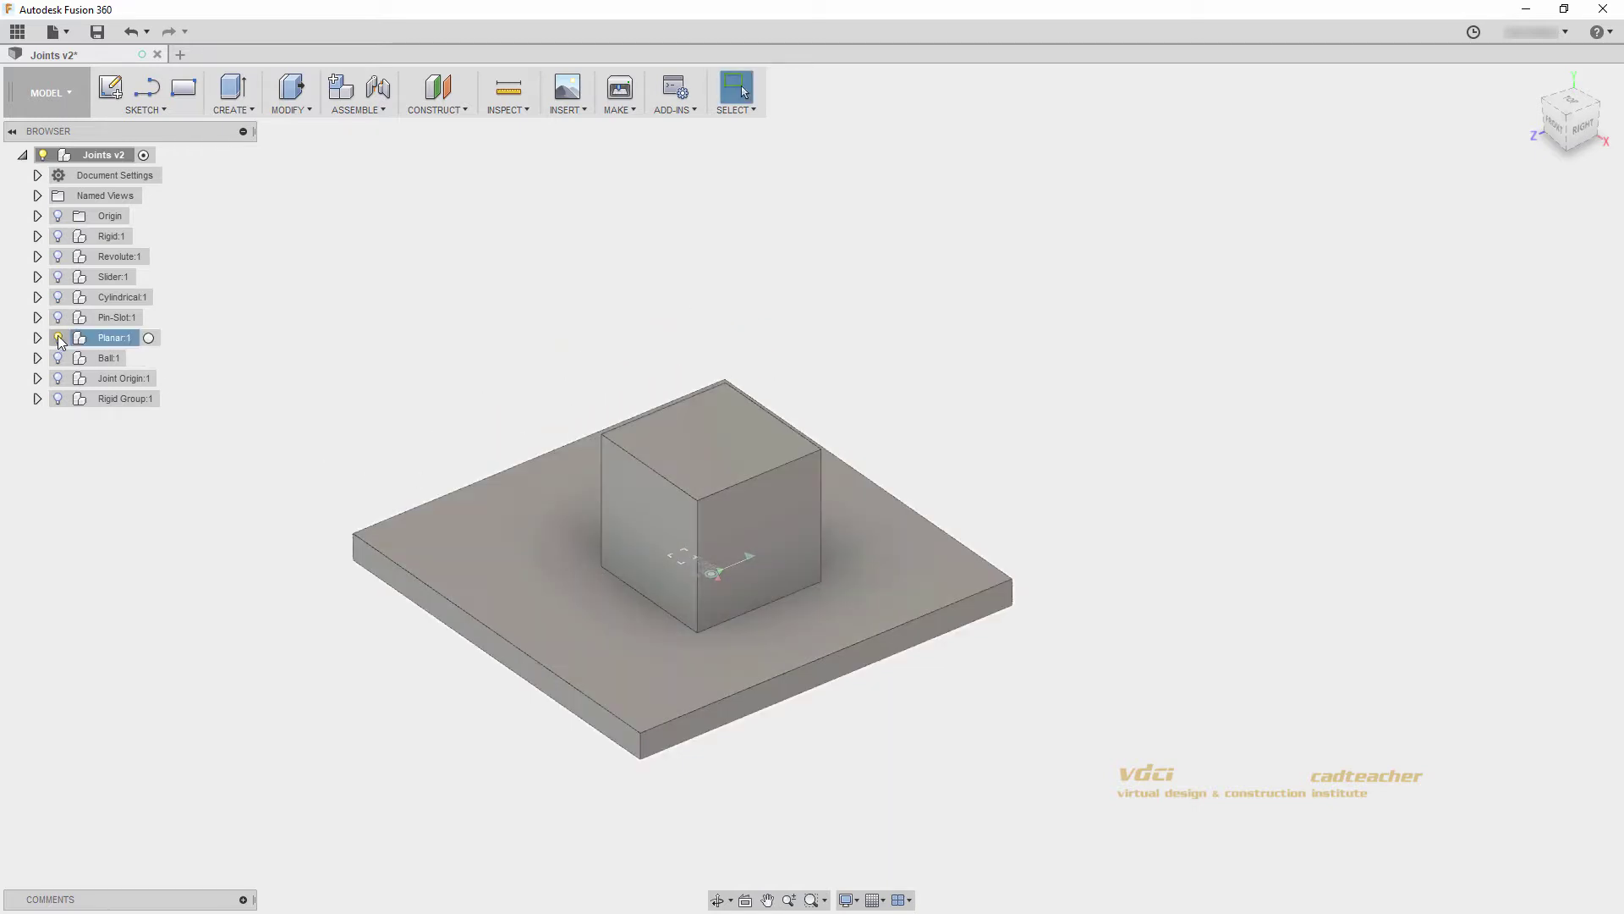
{"action": "left_click", "coordinate": [58, 358]}
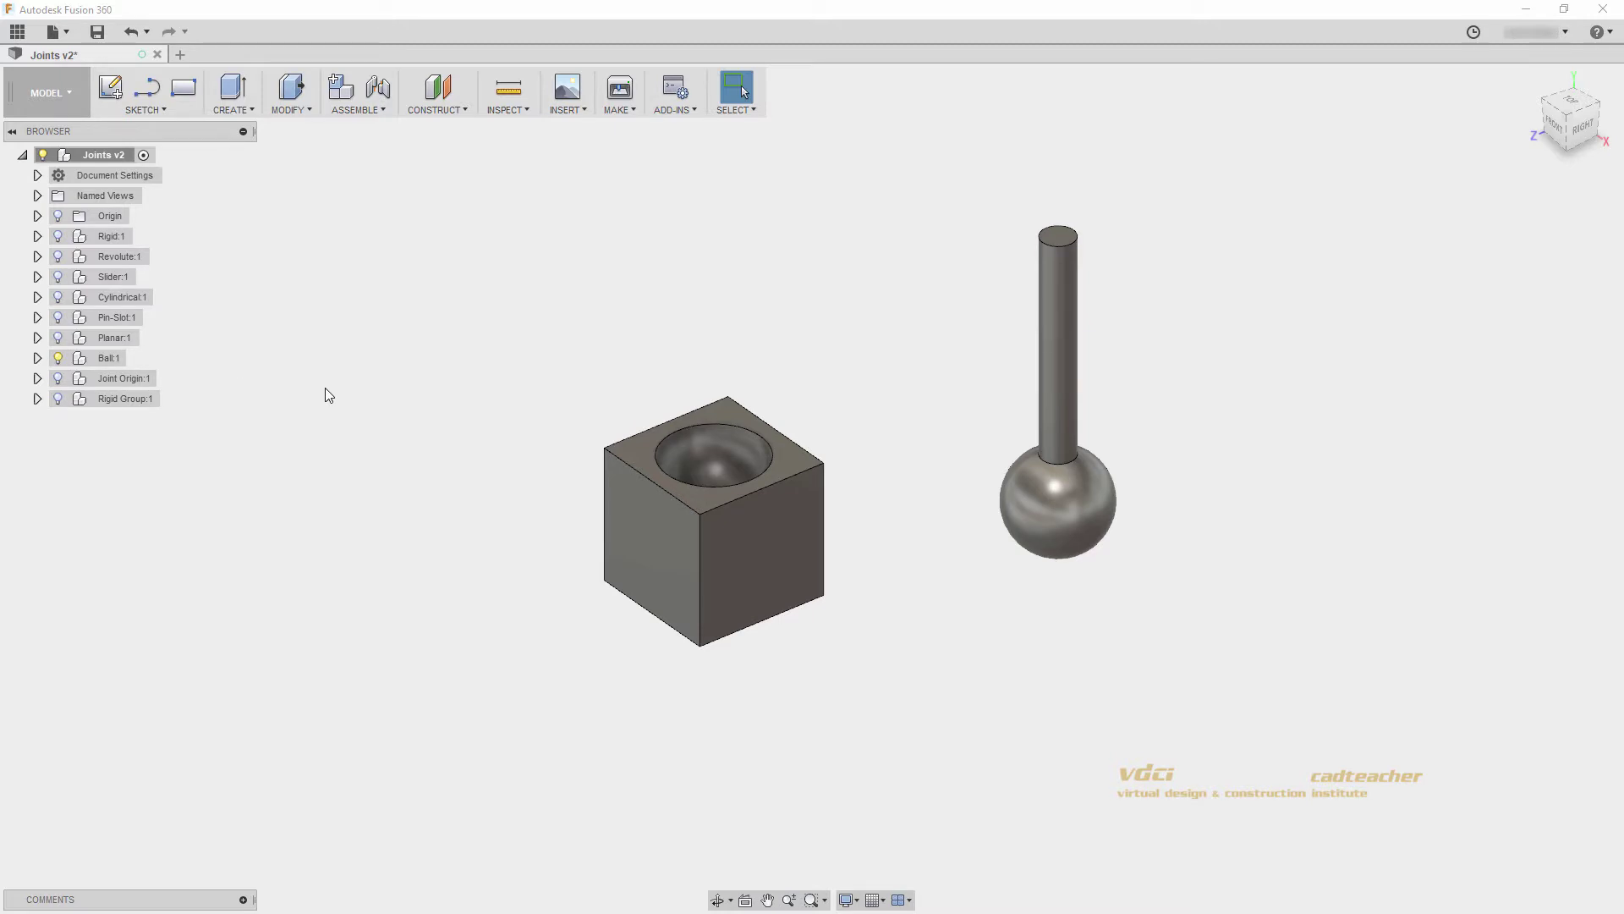
{"action": "left_click", "coordinate": [380, 94]}
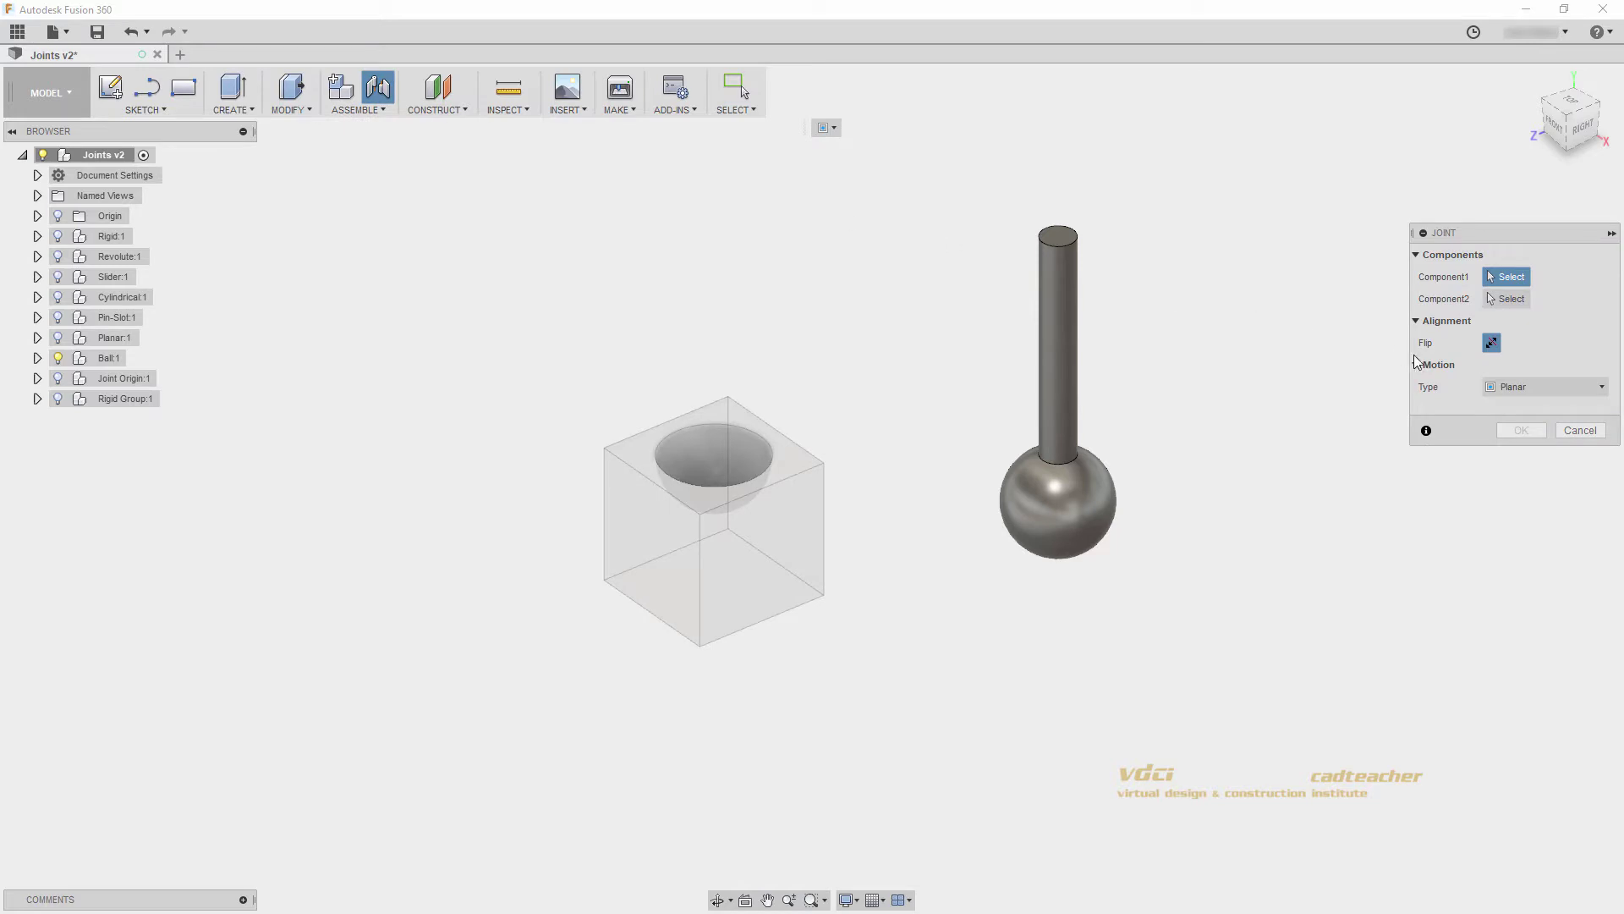
{"action": "left_click", "coordinate": [1550, 387]}
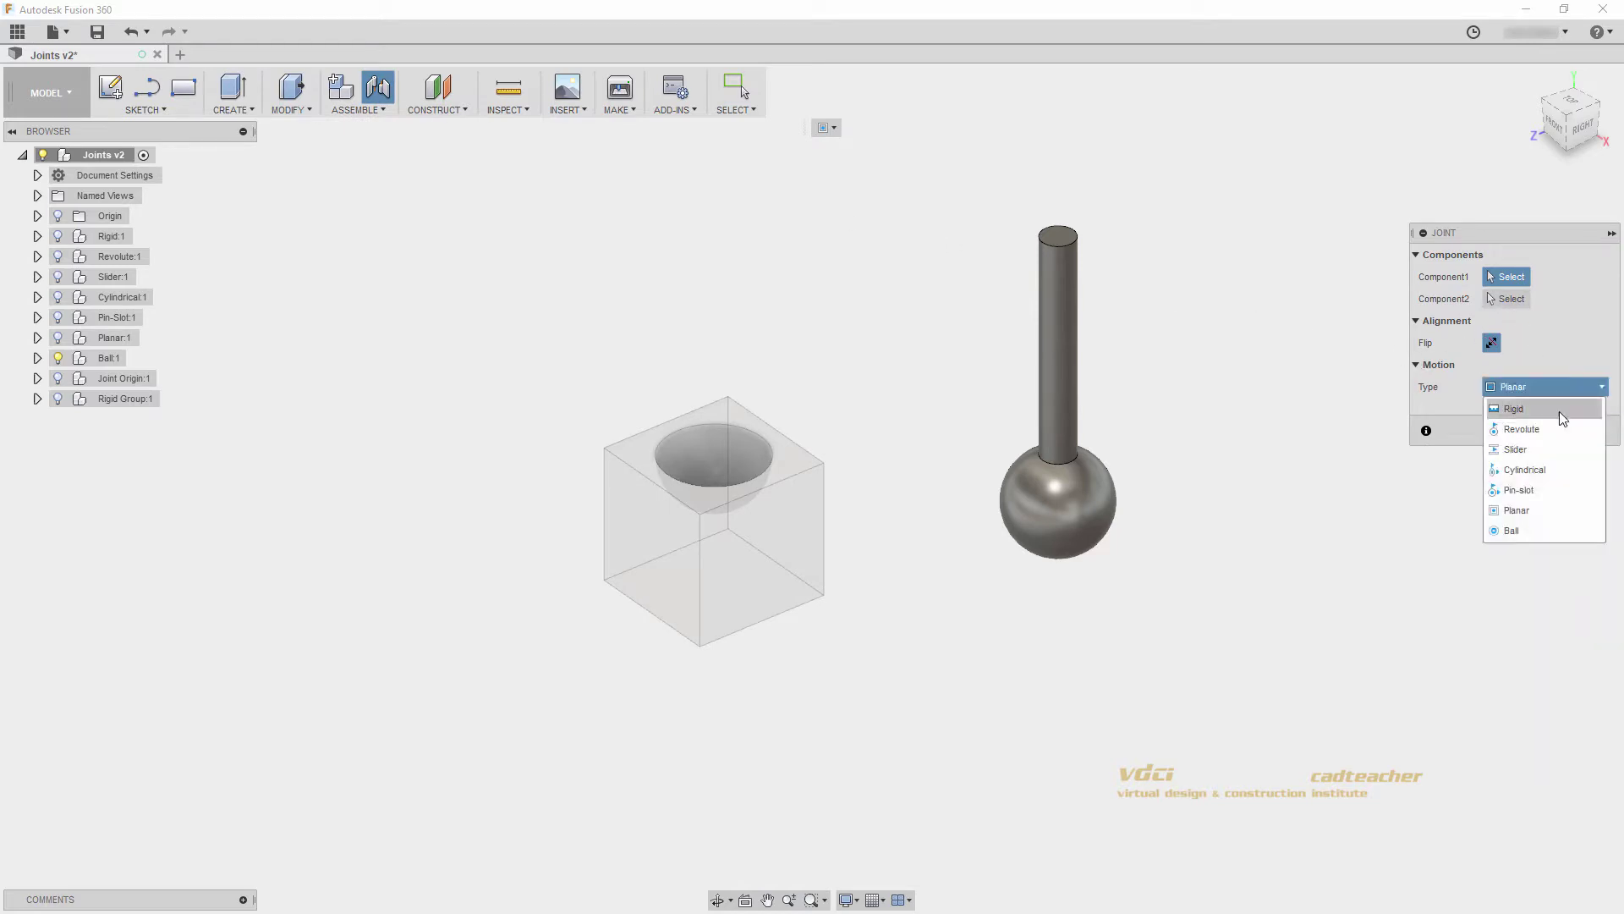
{"action": "left_click", "coordinate": [1545, 530]}
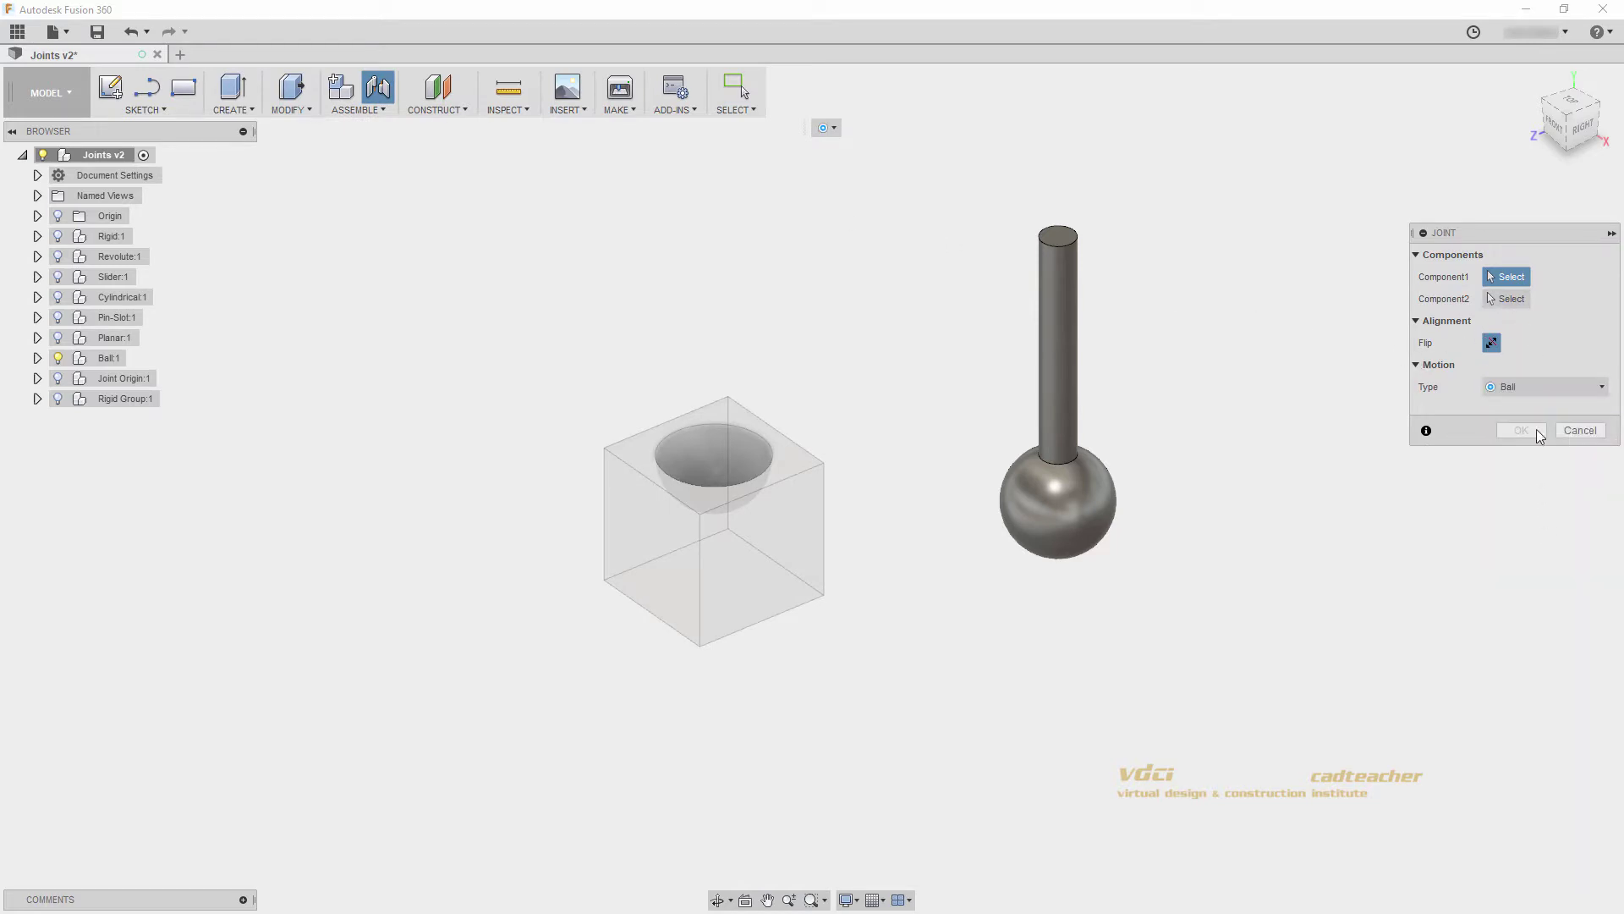
- Joint the sphere's centre to the centre of the block's socket, accept the ball joint, and tilt the stem
{"action": "left_click", "coordinate": [1057, 501]}
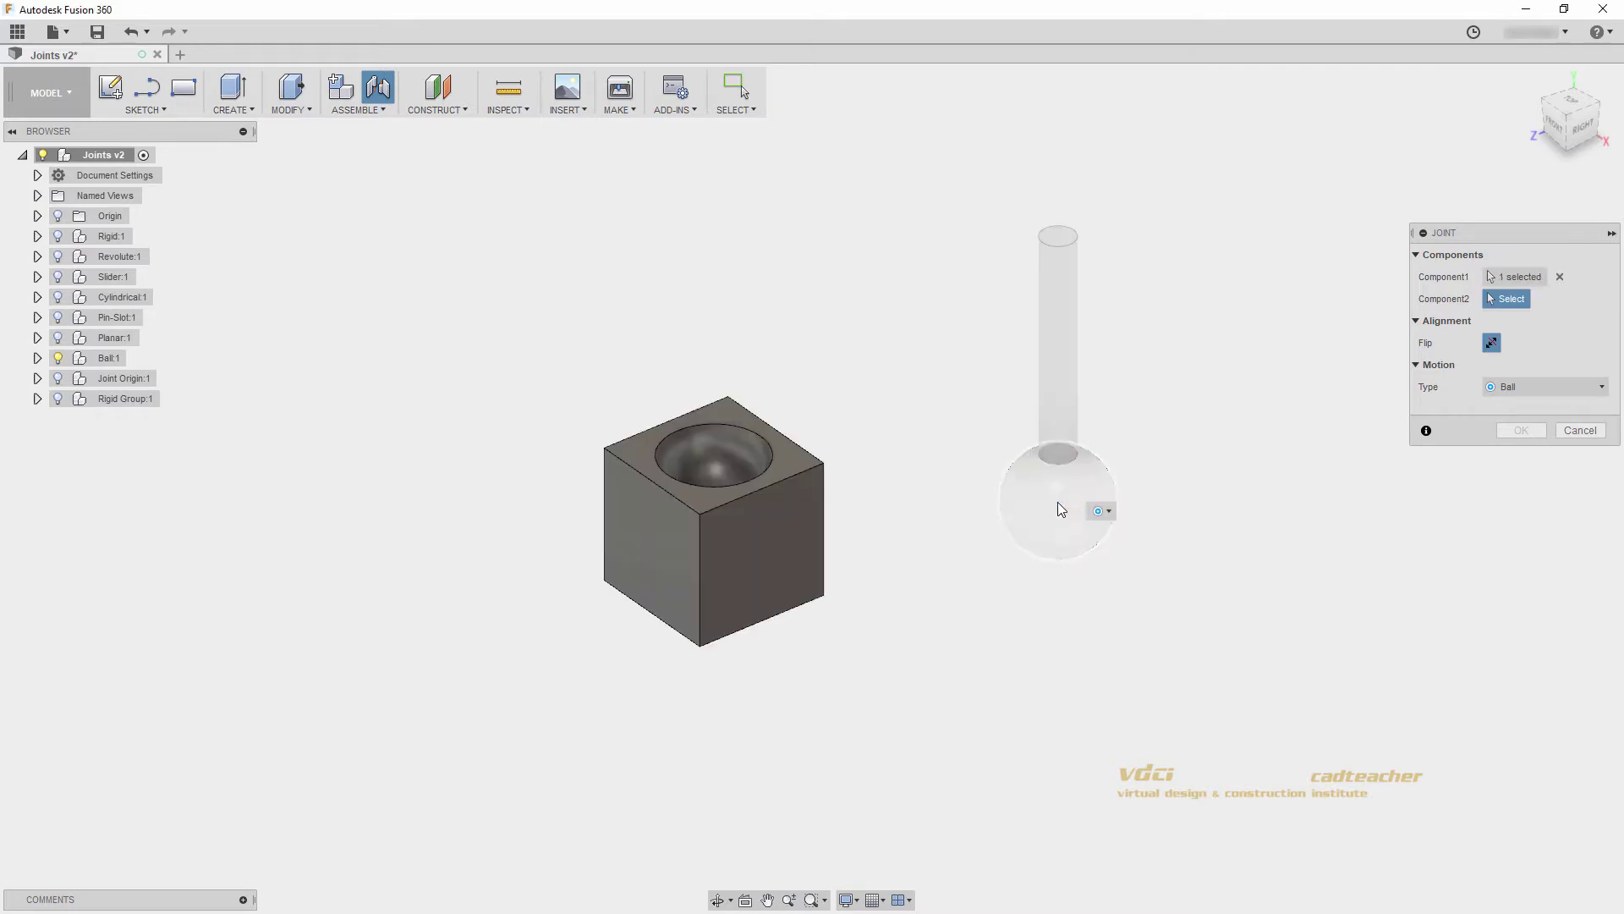
{"action": "left_click", "coordinate": [747, 455]}
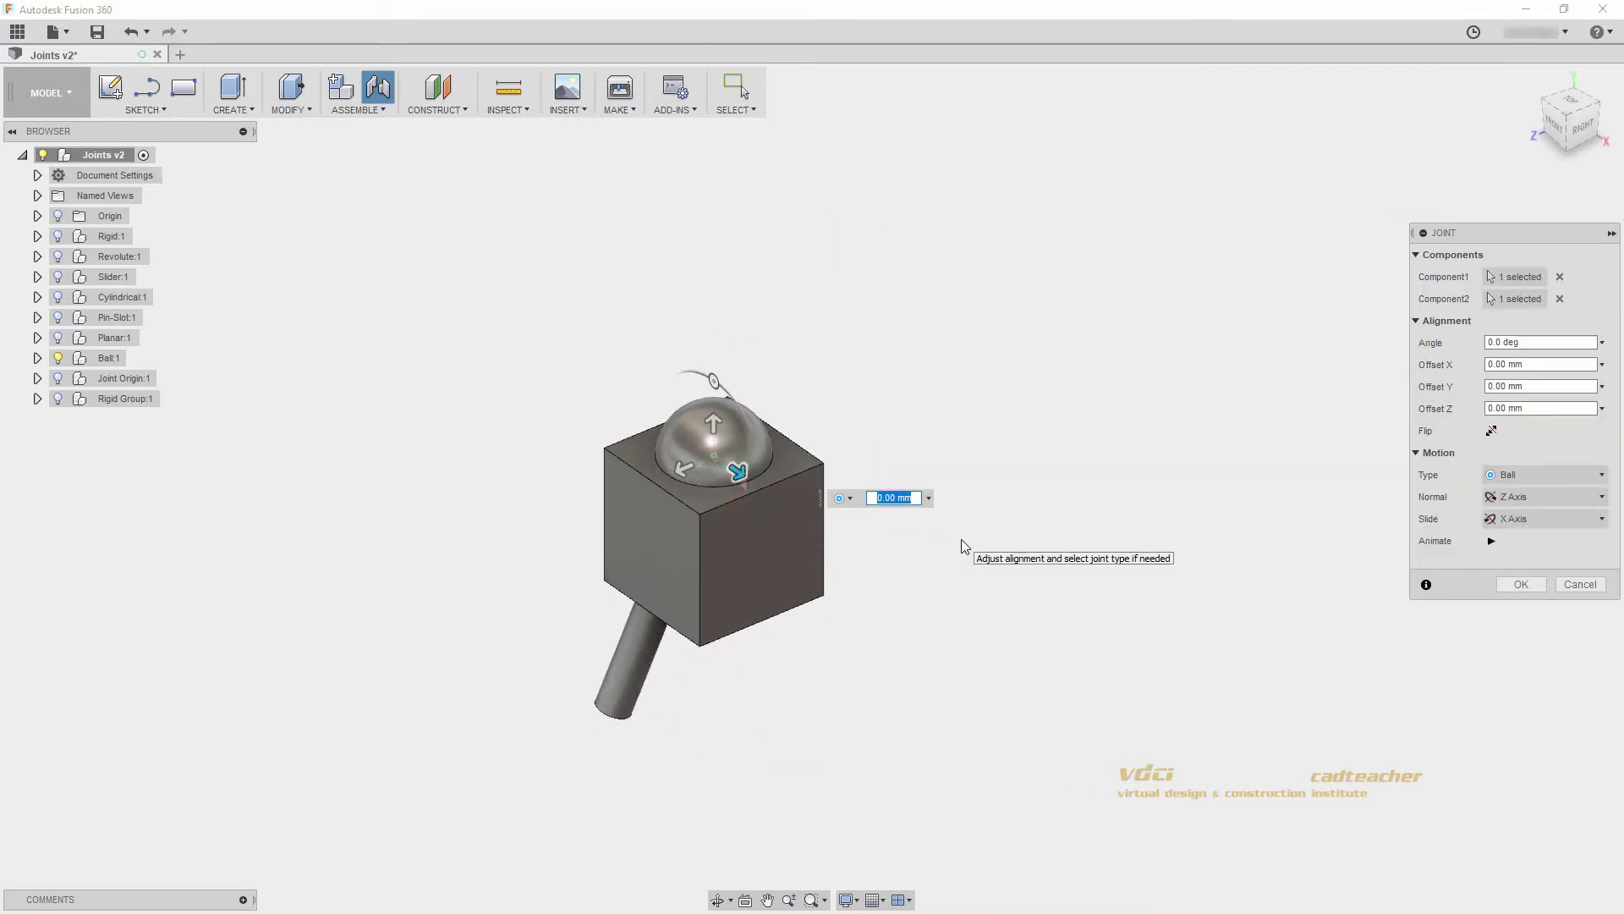
{"action": "left_click", "coordinate": [1521, 583]}
{"action": "left_click_drag", "start_coordinate": [717, 239], "coordinate": [796, 351]}
- Show the Joint Origin component instead of Ball and start a joint origin of type Between two faces
{"action": "left_click", "coordinate": [58, 358]}
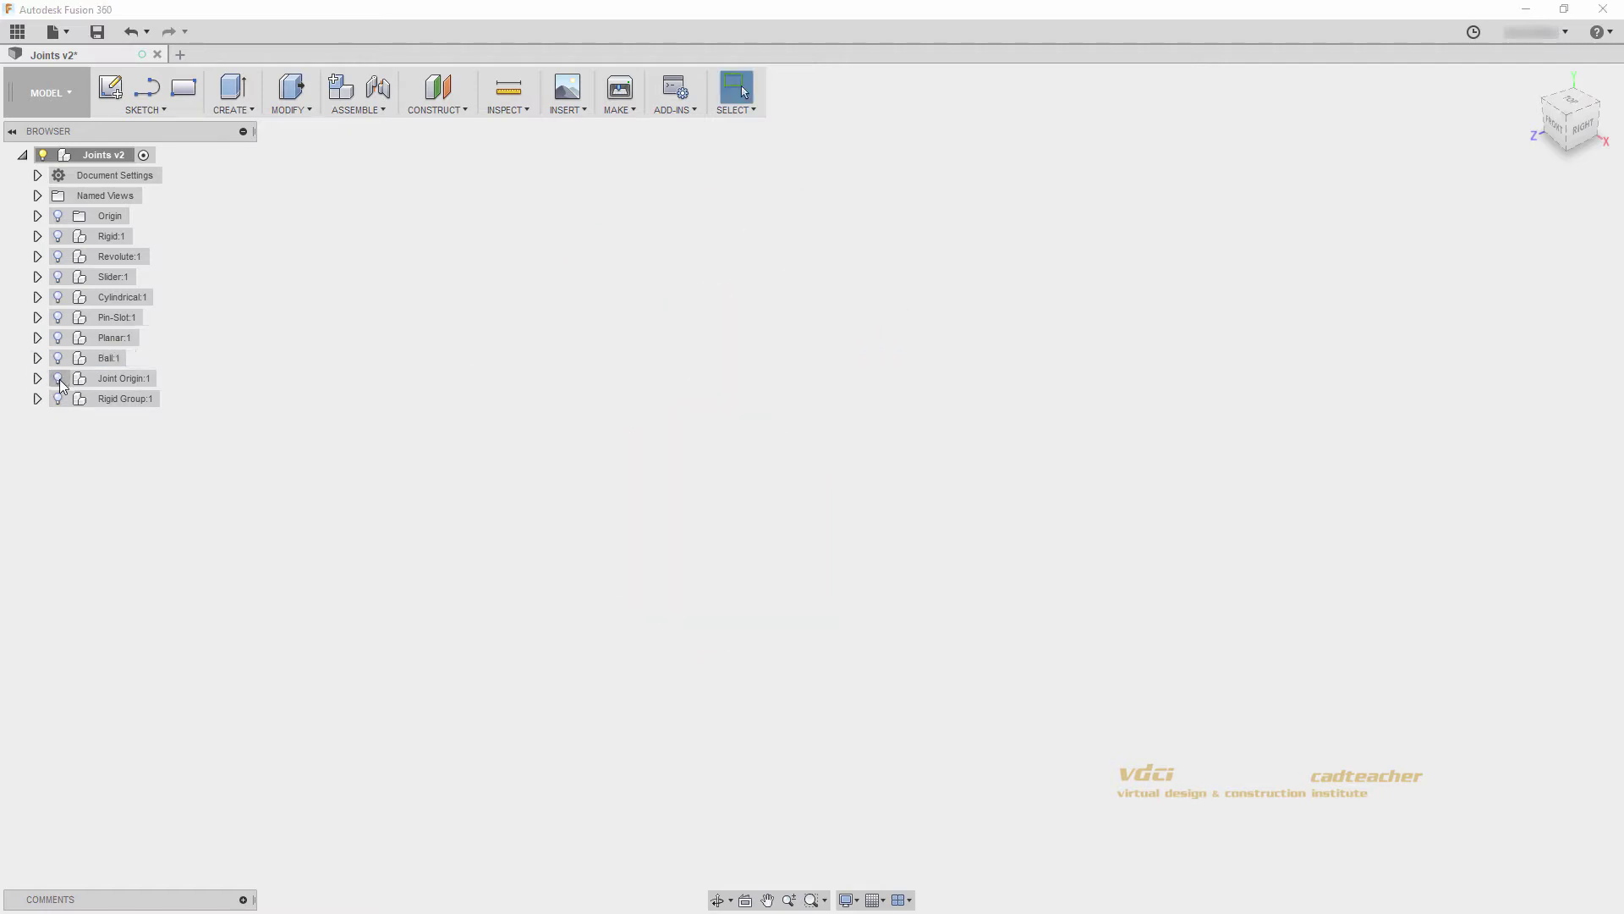
{"action": "left_click", "coordinate": [57, 378]}
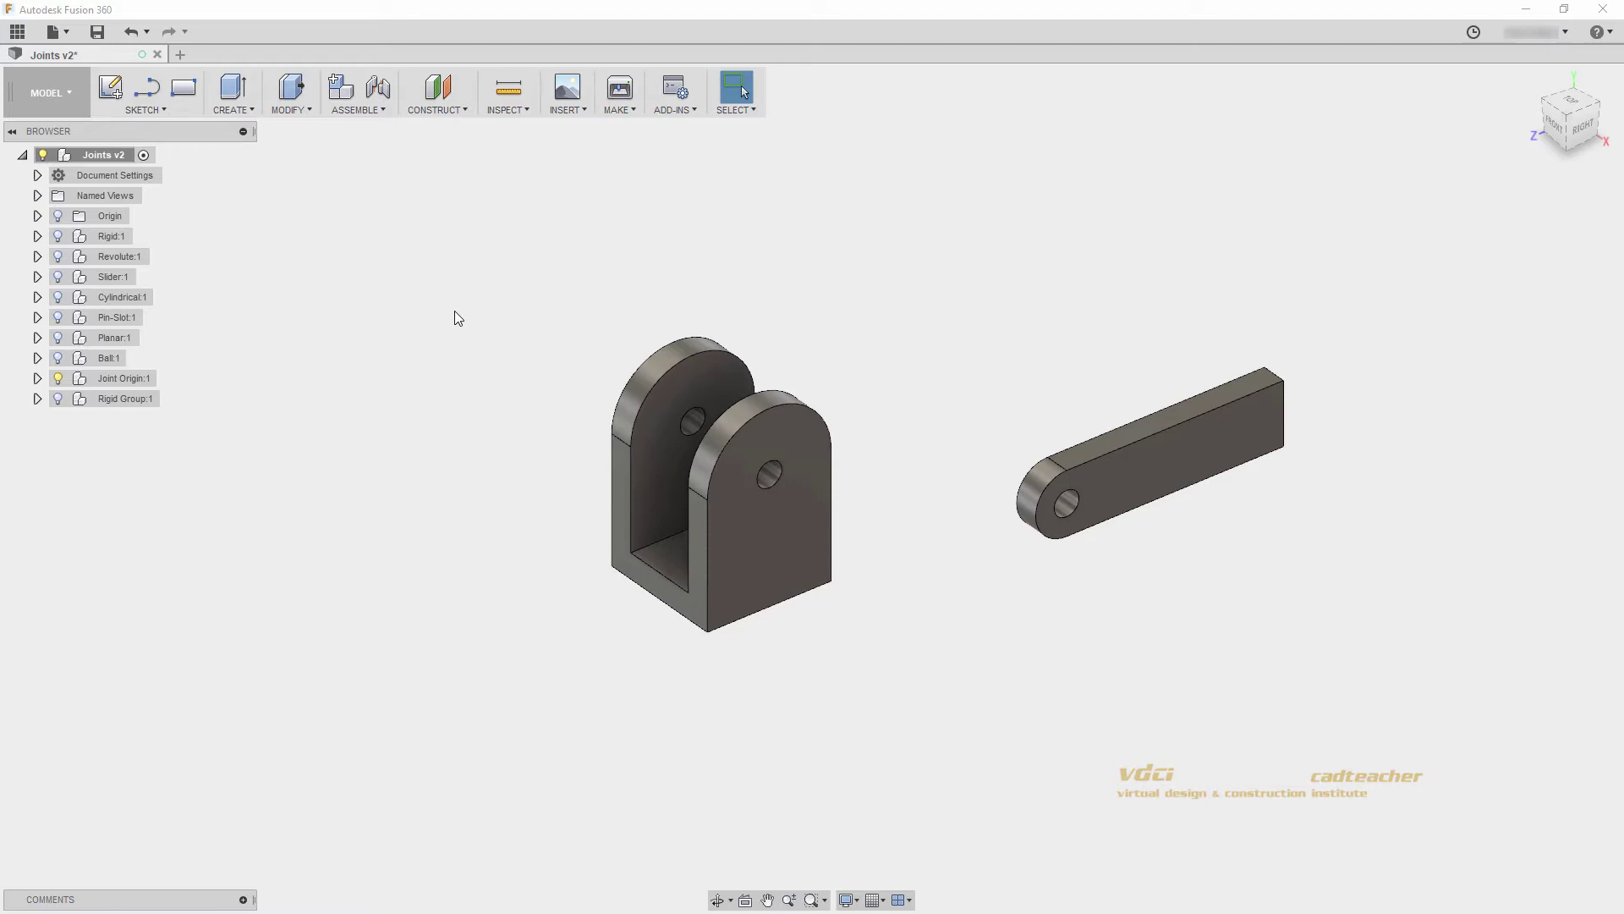
{"action": "left_click", "coordinate": [374, 114]}
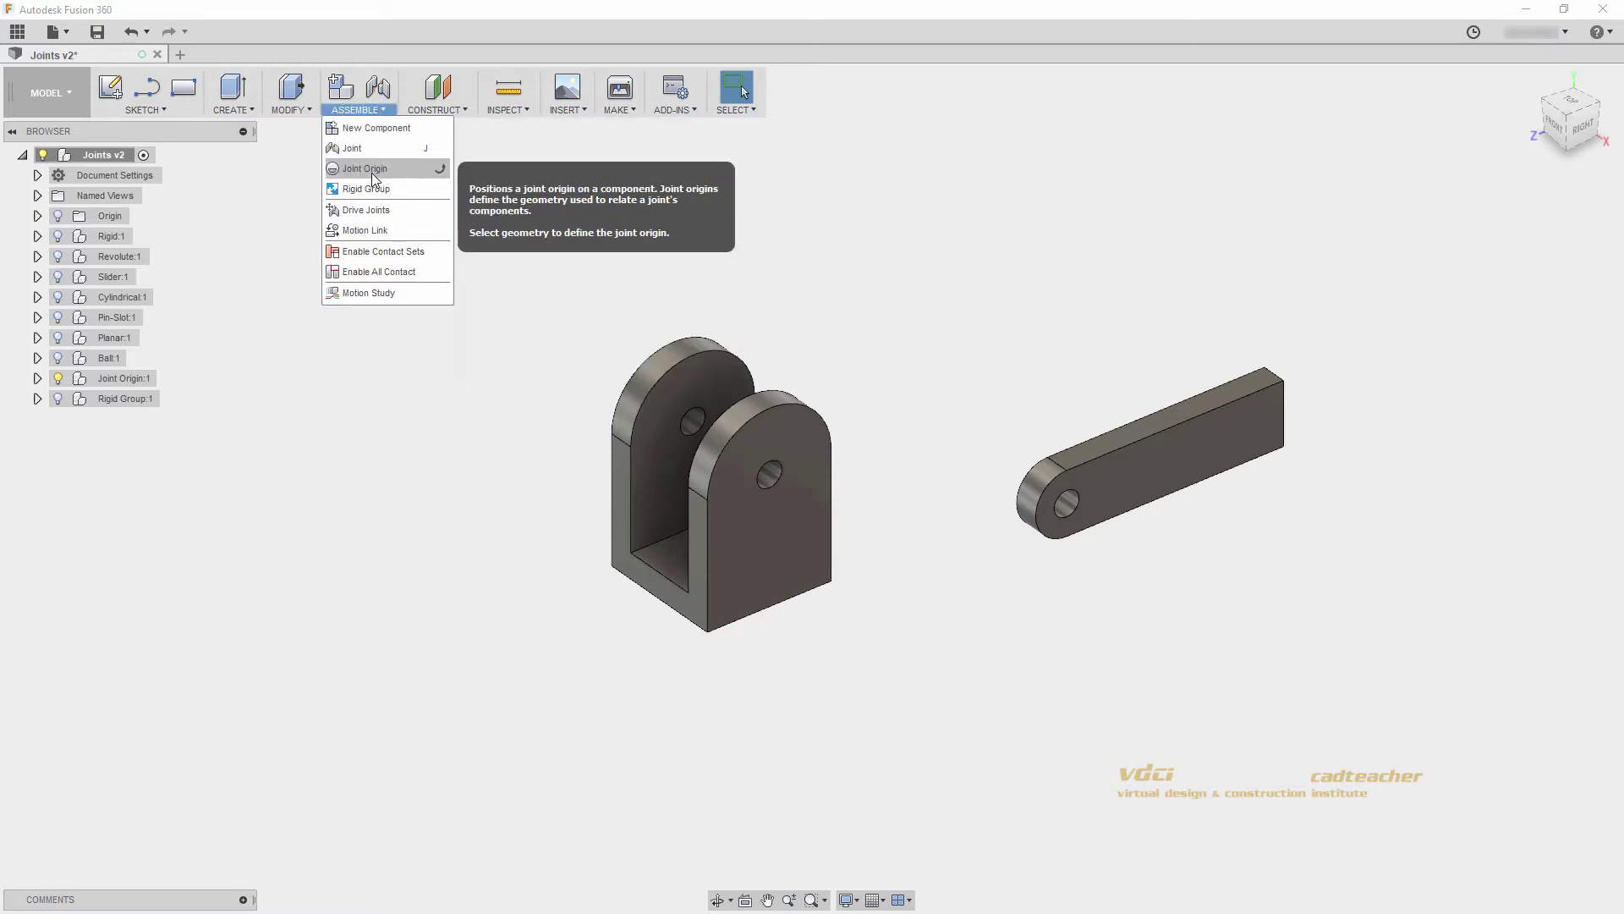
{"action": "left_click", "coordinate": [372, 171]}
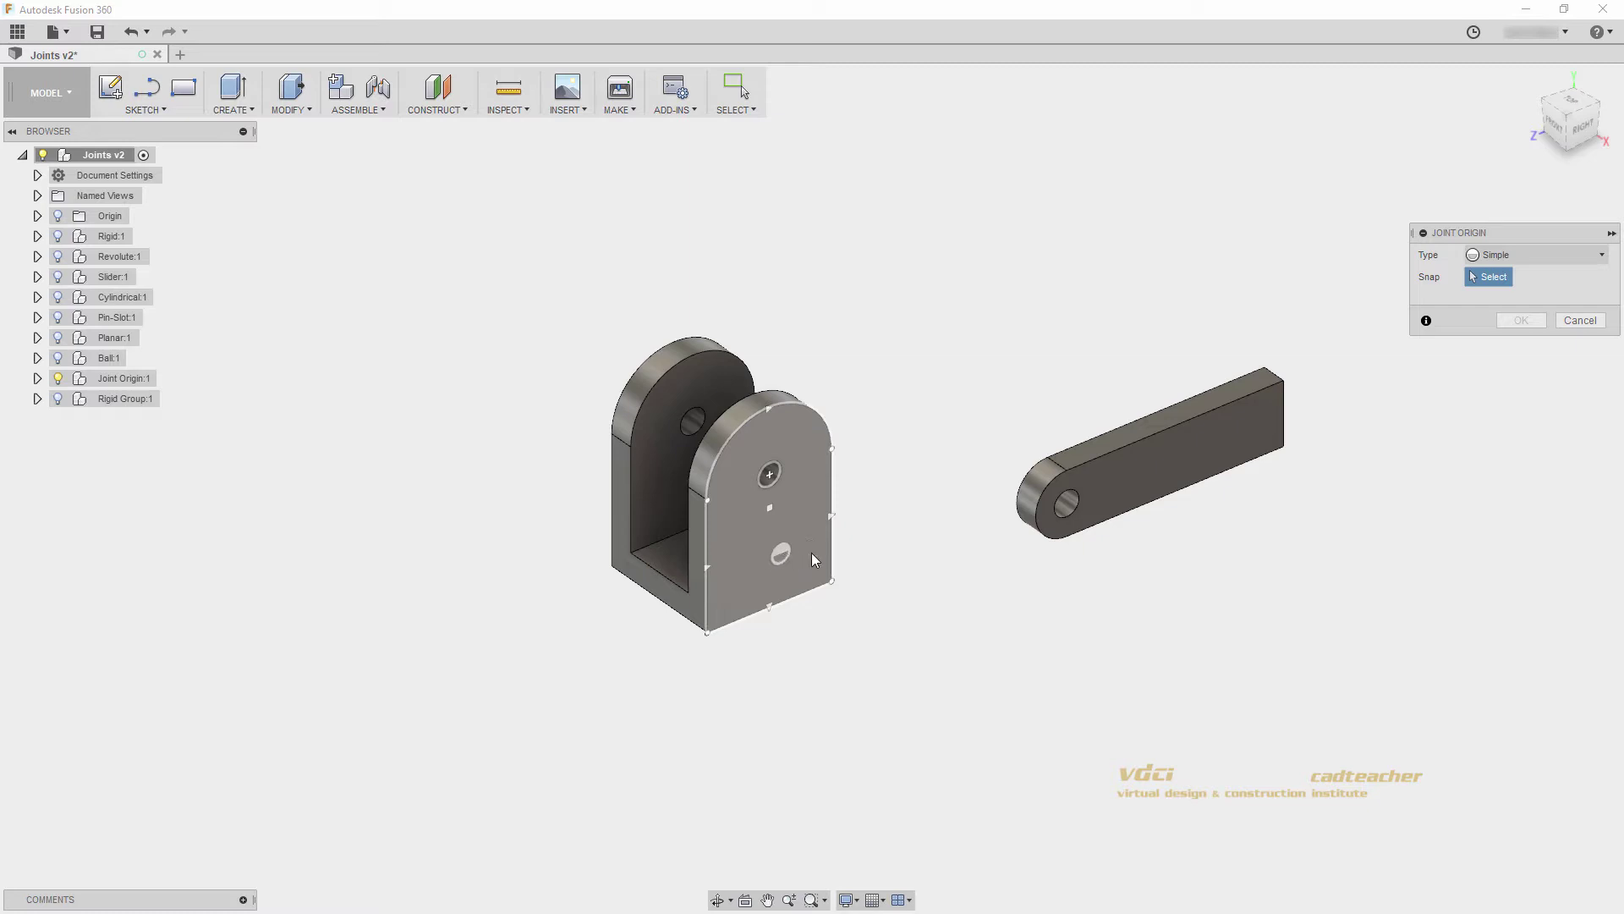
{"action": "left_click", "coordinate": [1531, 254]}
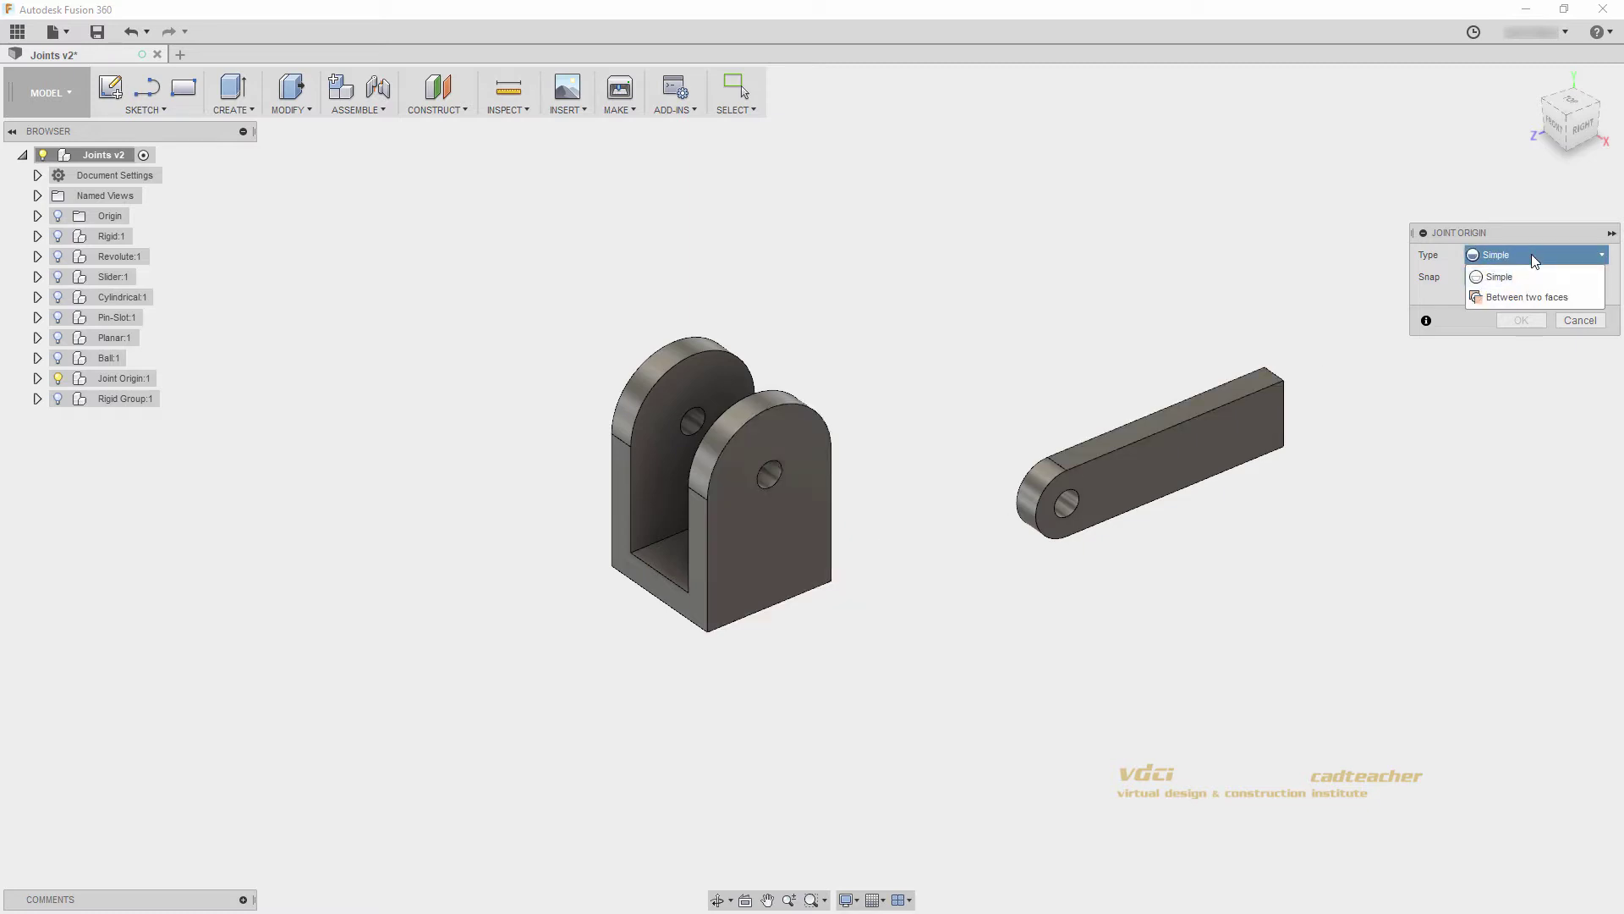
{"action": "left_click", "coordinate": [1520, 298]}
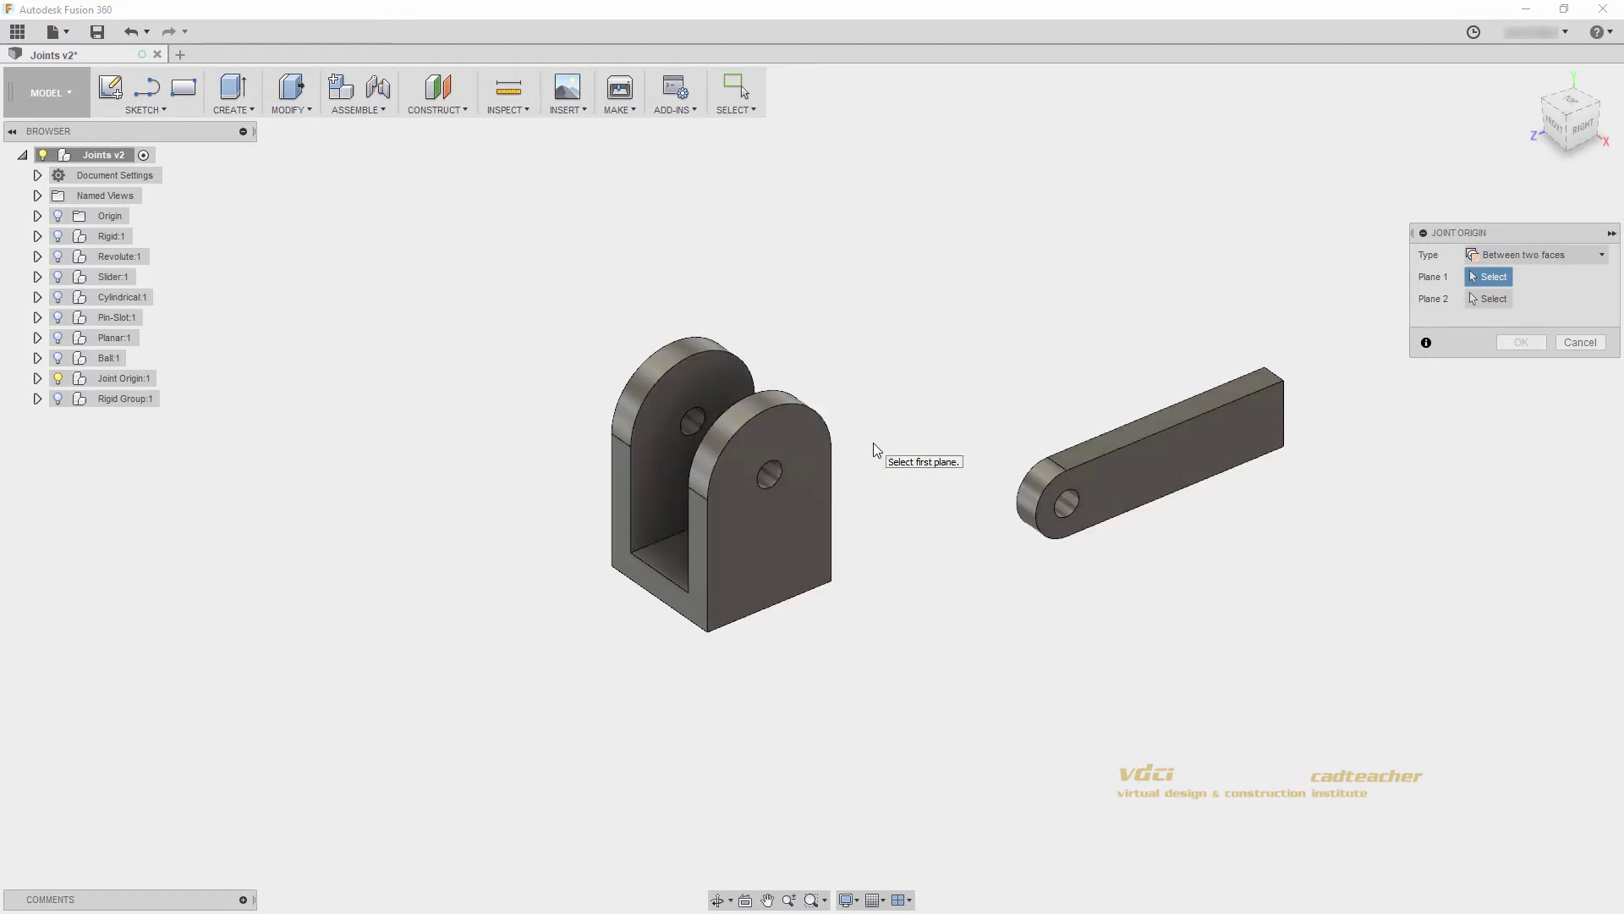
- Set the fork bracket's two opposite outer side faces as Plane 1 and Plane 2 of the joint origin
{"action": "scroll", "coordinate": [873, 443], "scroll_direction": "up", "scroll_amount": 2}
{"action": "middle_click_drag", "start_coordinate": [848, 446], "coordinate": [828, 499], "text": "shift"}
{"action": "left_click", "coordinate": [871, 500]}
{"action": "left_click", "coordinate": [1025, 636]}
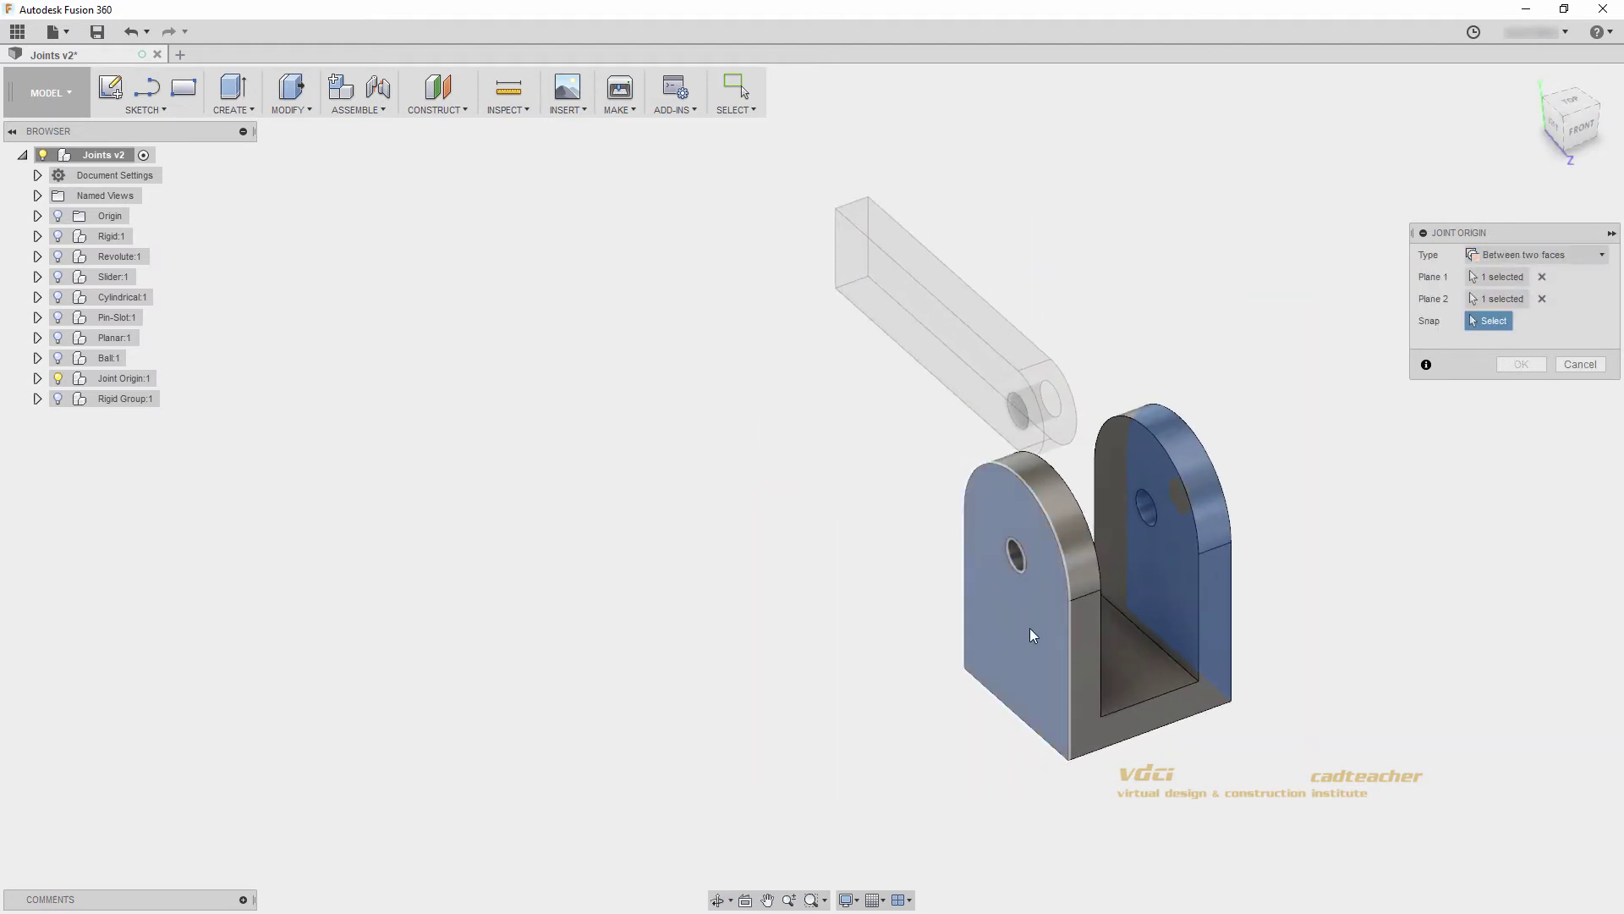
- Snap the joint origin to the centre of the fork bracket's hole, midway between its two selected faces, and accept it
{"action": "middle_click_drag", "start_coordinate": [1029, 627], "coordinate": [985, 616], "text": "shift"}
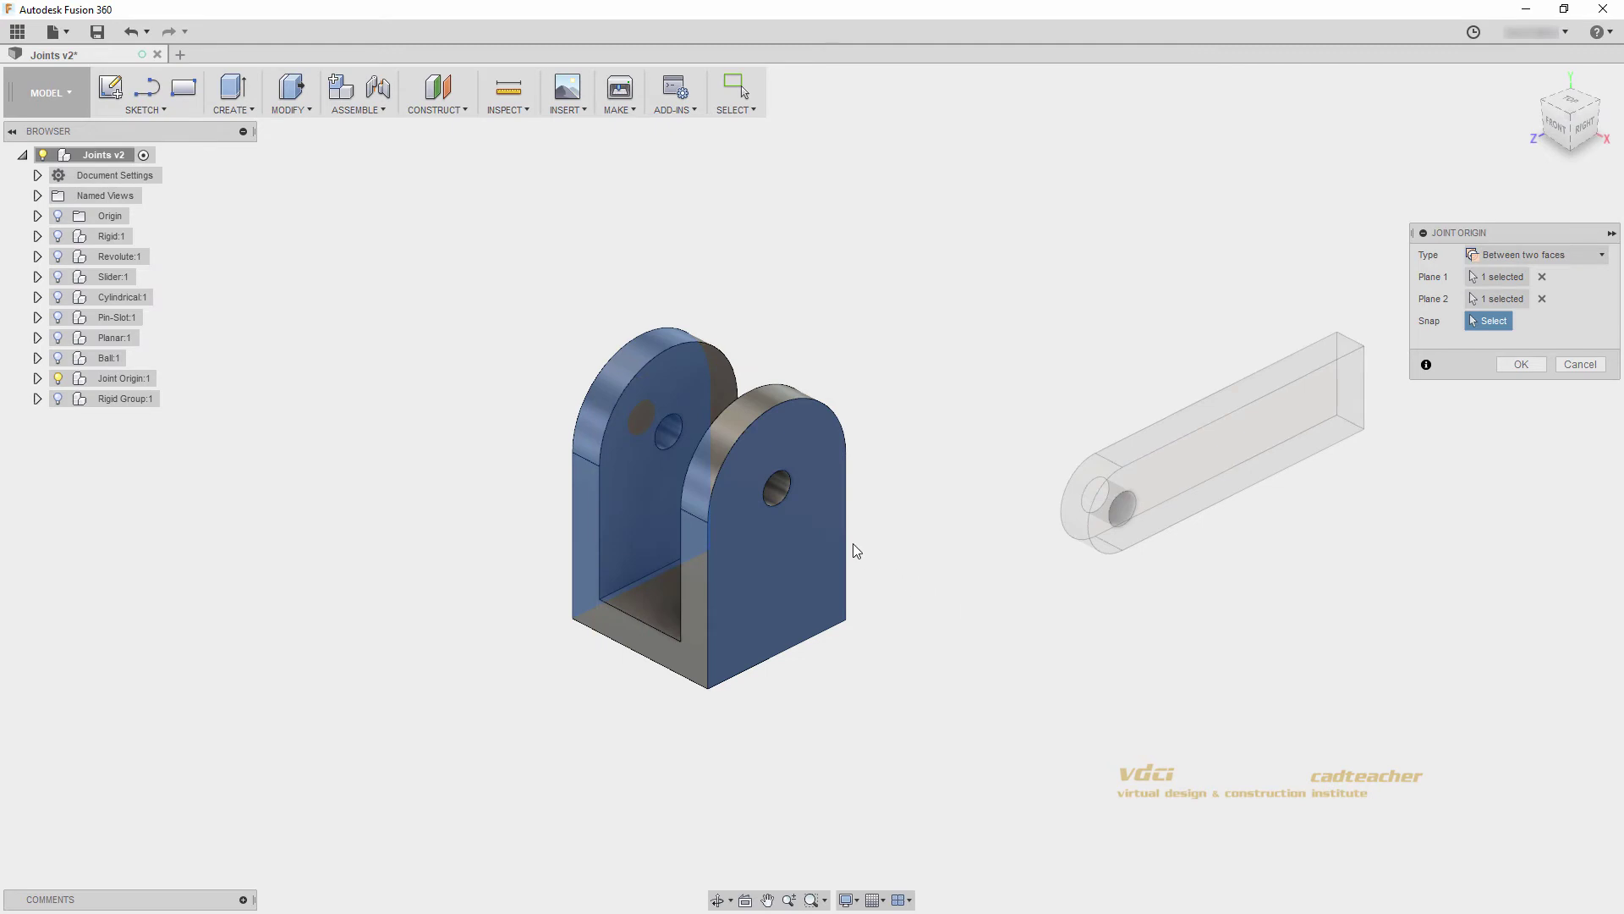
{"action": "left_click", "coordinate": [789, 492]}
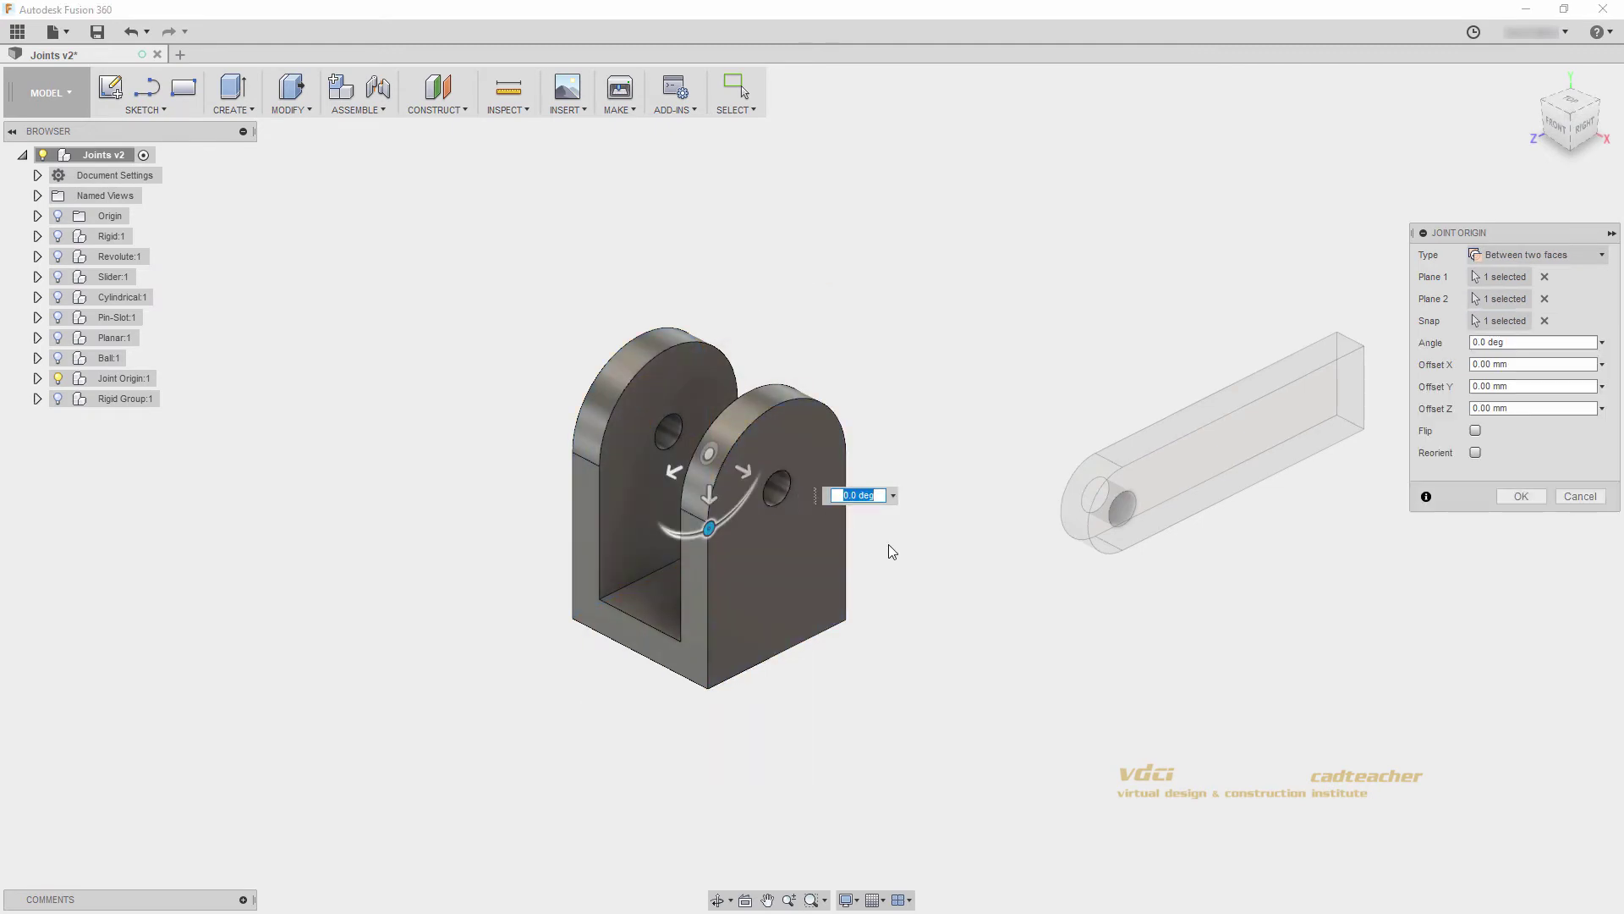
{"action": "middle_click_drag", "start_coordinate": [888, 548], "coordinate": [1124, 614], "text": "shift"}
{"action": "key", "text": "Return"}
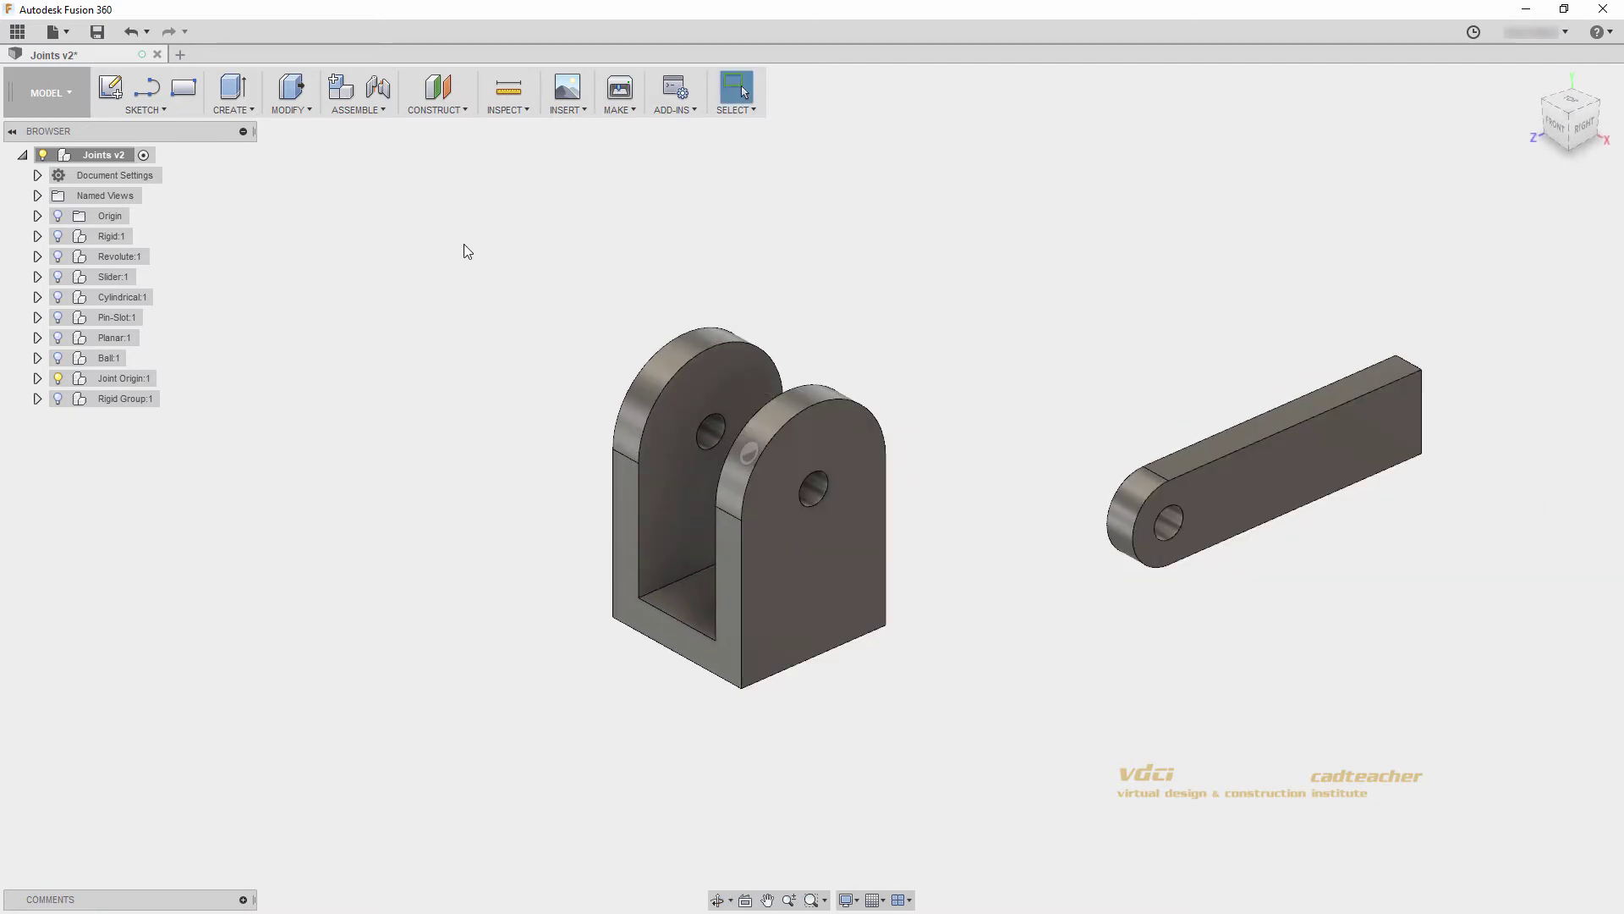
- Start another joint origin of type Between two faces and set the arm's two opposite broad faces as Plane 1 and Plane 2
{"action": "left_click", "coordinate": [357, 108]}
{"action": "left_click", "coordinate": [366, 166]}
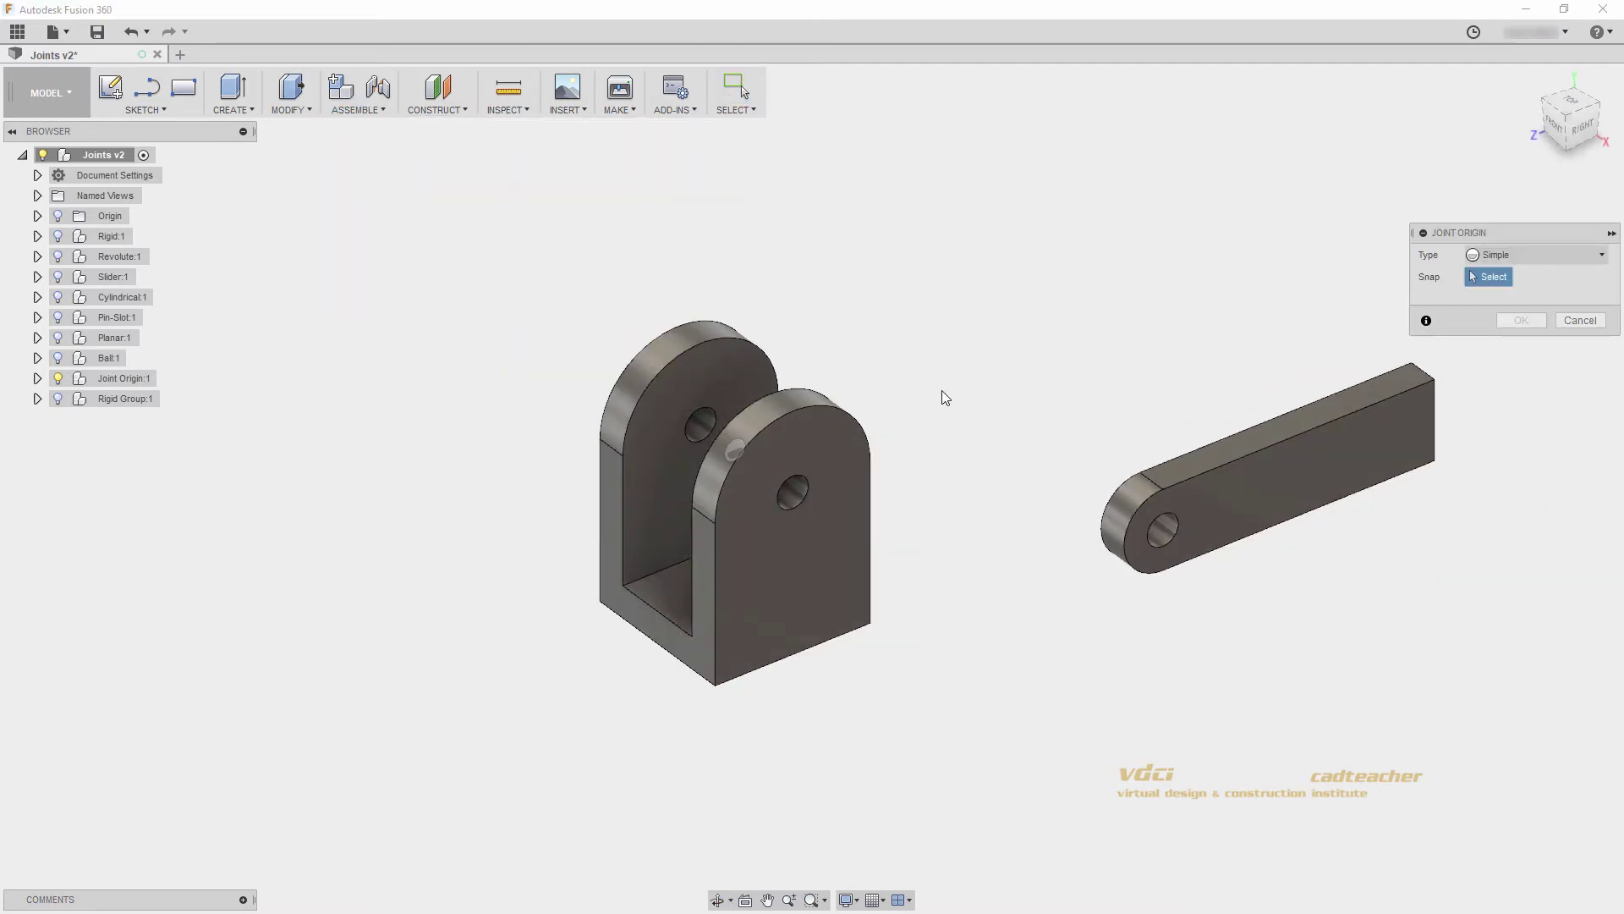
{"action": "left_click", "coordinate": [1514, 255]}
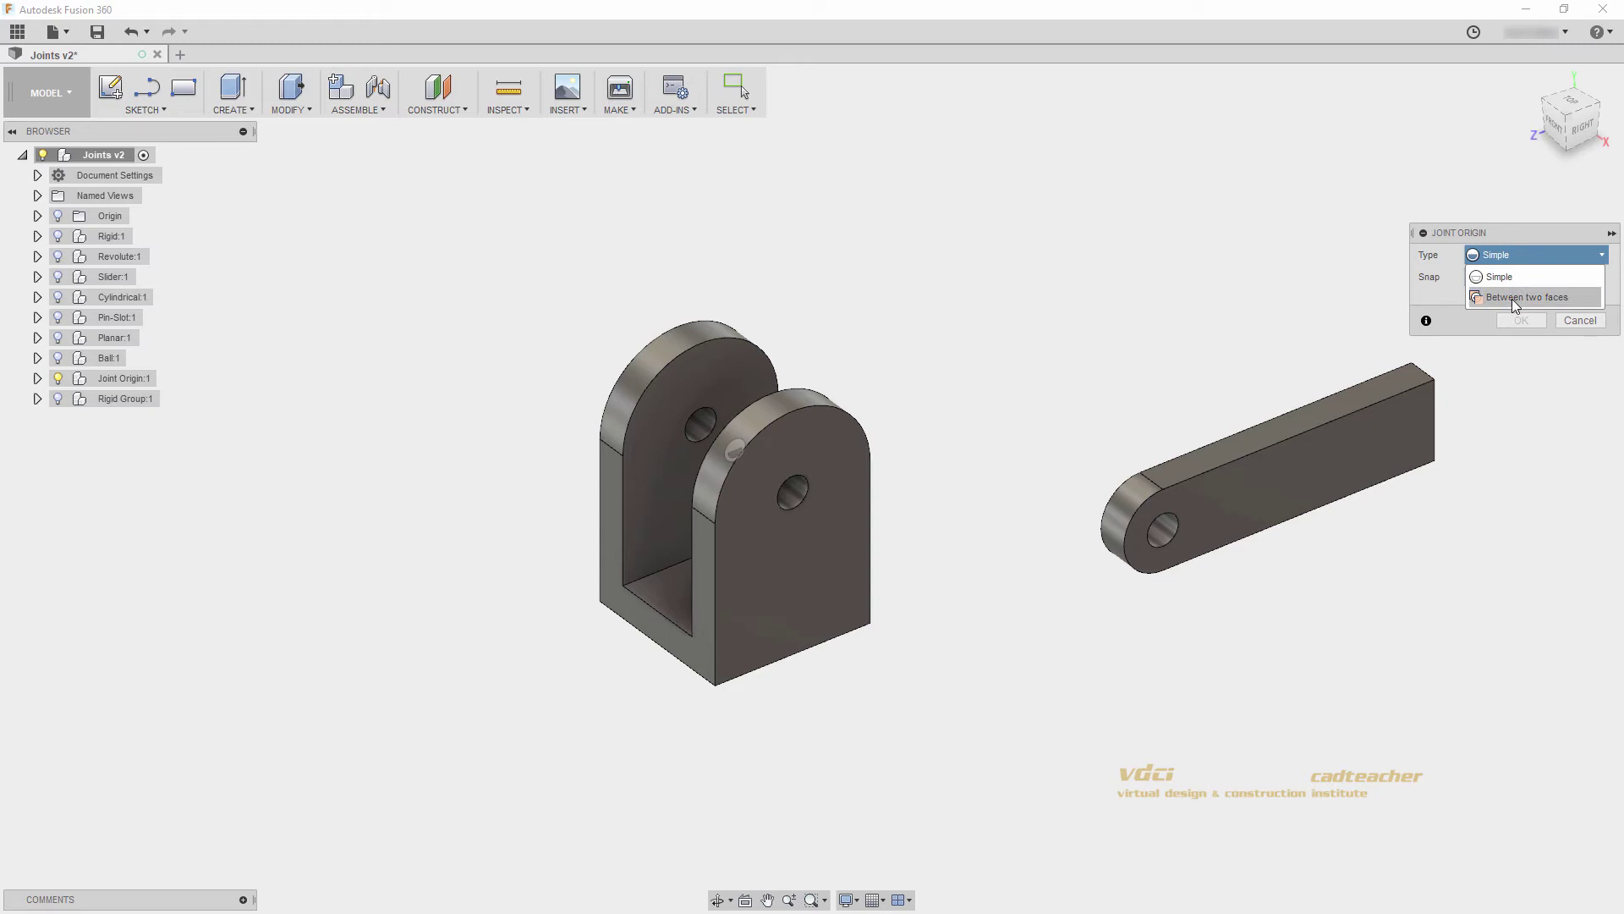
{"action": "left_click", "coordinate": [1514, 297]}
{"action": "left_click", "coordinate": [1286, 469]}
{"action": "middle_click_drag", "start_coordinate": [1284, 469], "coordinate": [1105, 424], "text": "shift"}
{"action": "left_click", "coordinate": [906, 395]}
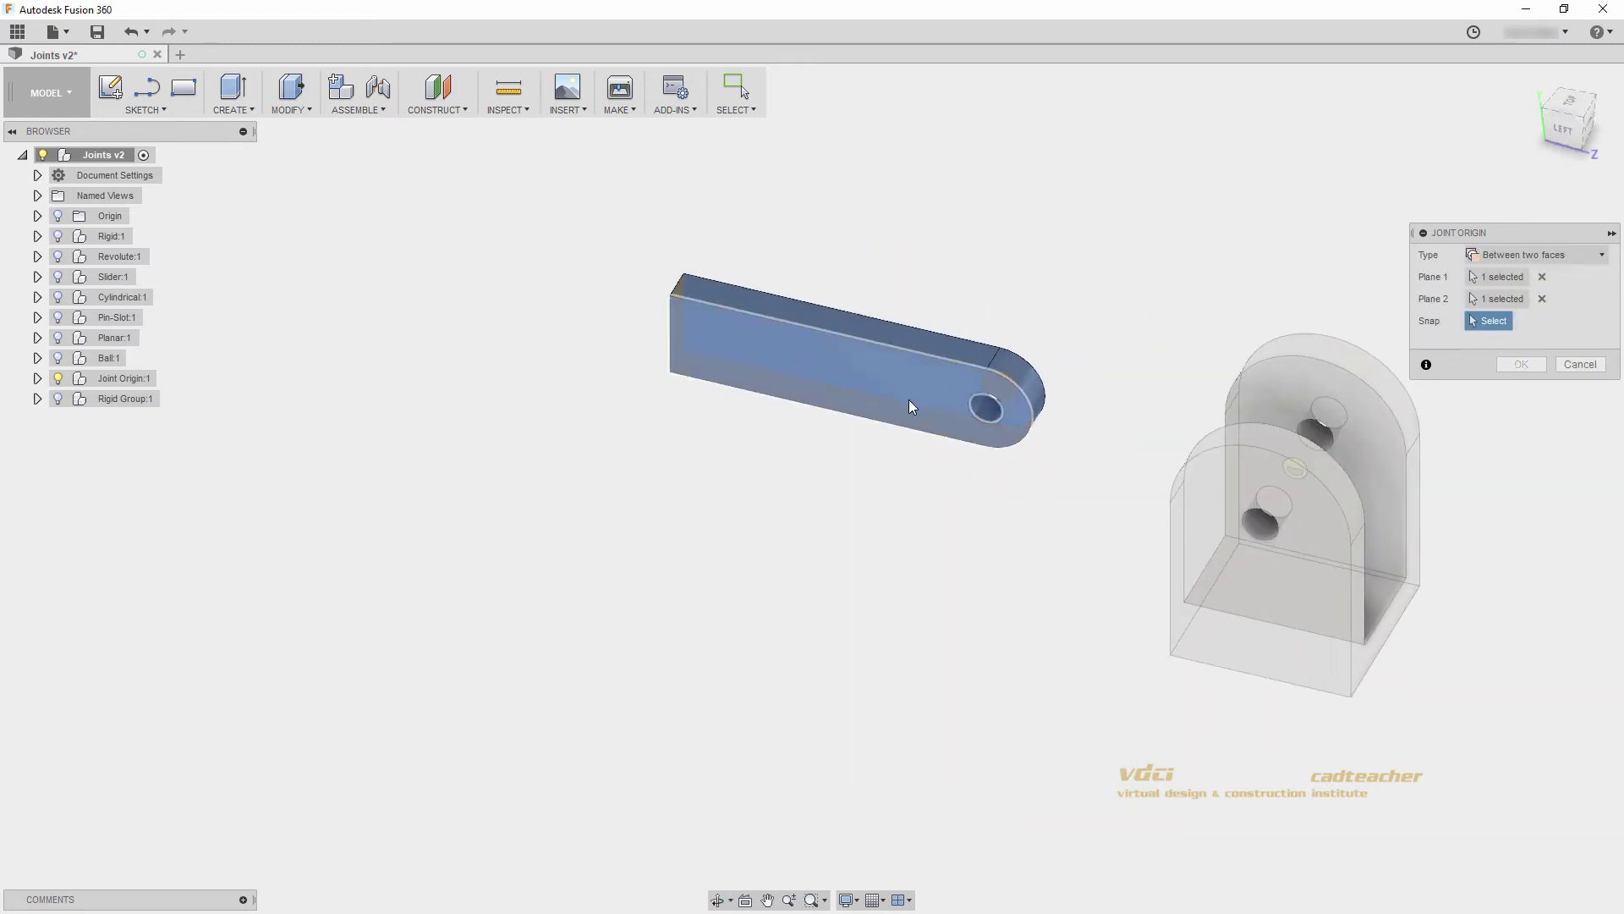
- Snap the joint origin to the centre of the hole at the arm's rounded end and accept it
{"action": "left_click", "coordinate": [1003, 413]}
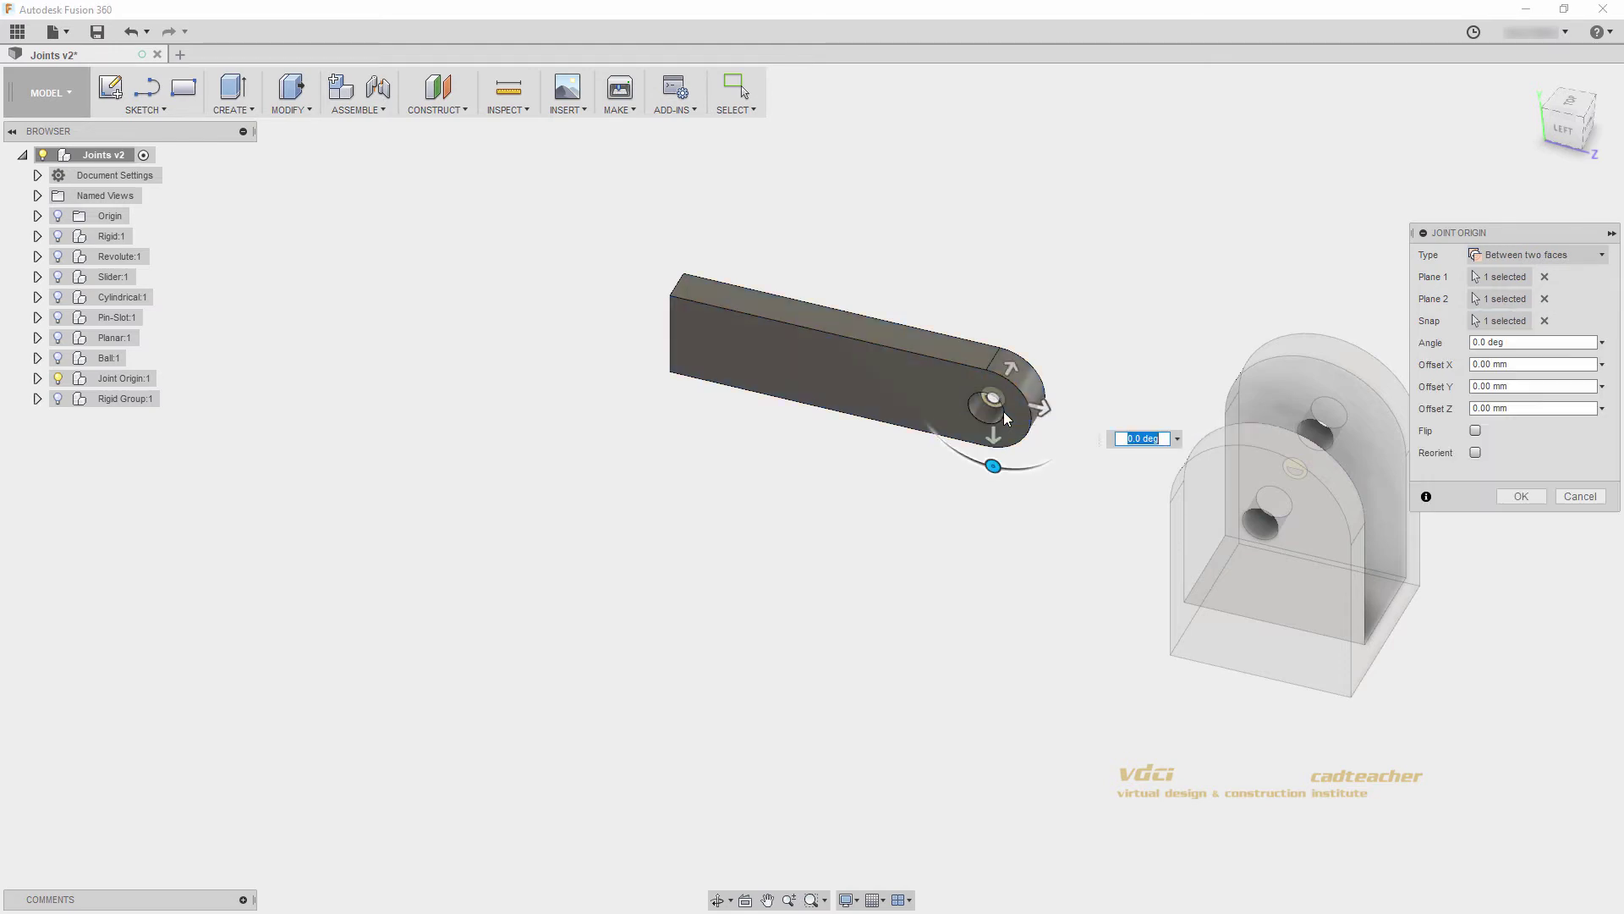
{"action": "left_click", "coordinate": [1529, 496]}
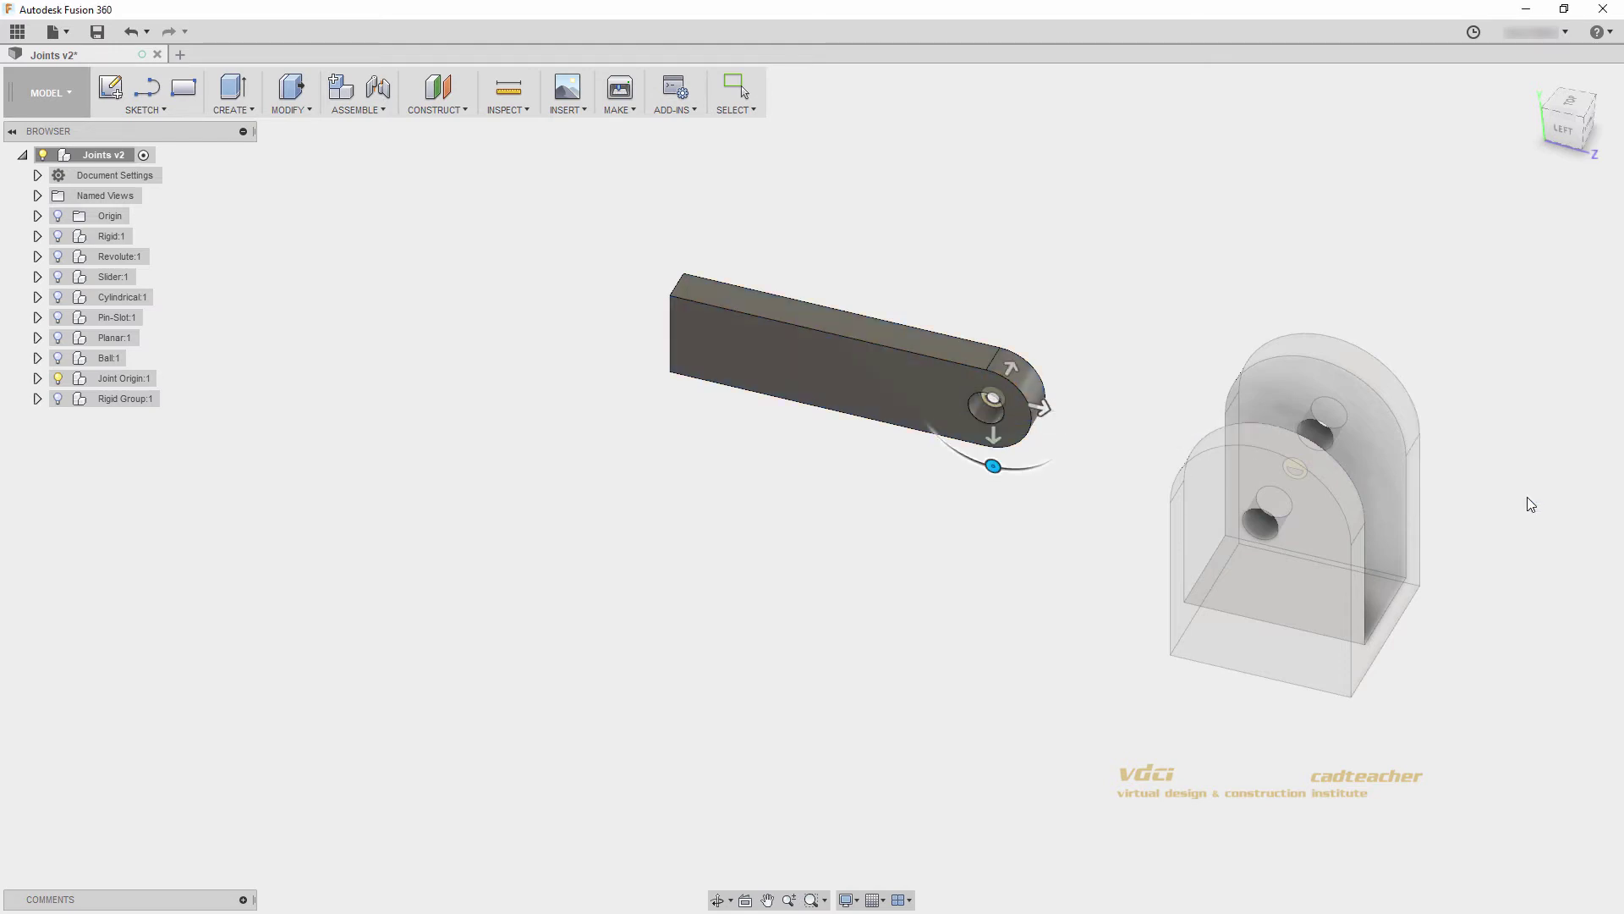
{"action": "middle_click_drag", "start_coordinate": [1201, 490], "coordinate": [949, 475], "text": "shift"}
{"action": "key", "text": "Escape"}
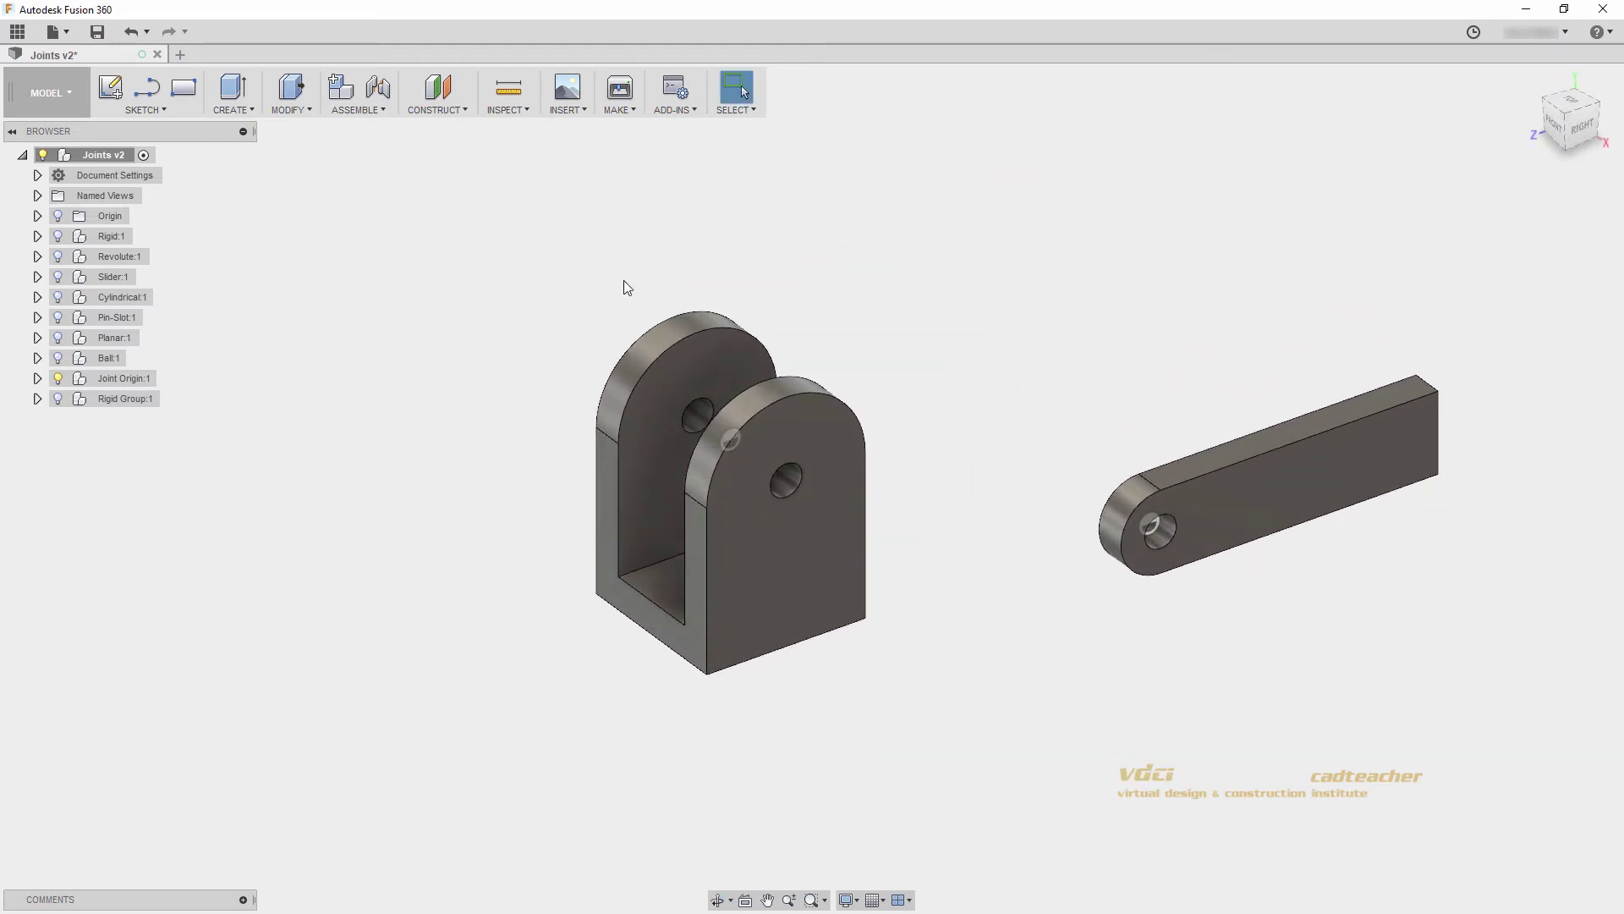
- Join the arm's joint origin to the fork bracket's joint origin with a Revolute joint, and swing the arm
{"action": "left_click", "coordinate": [368, 105]}
{"action": "left_click", "coordinate": [383, 102]}
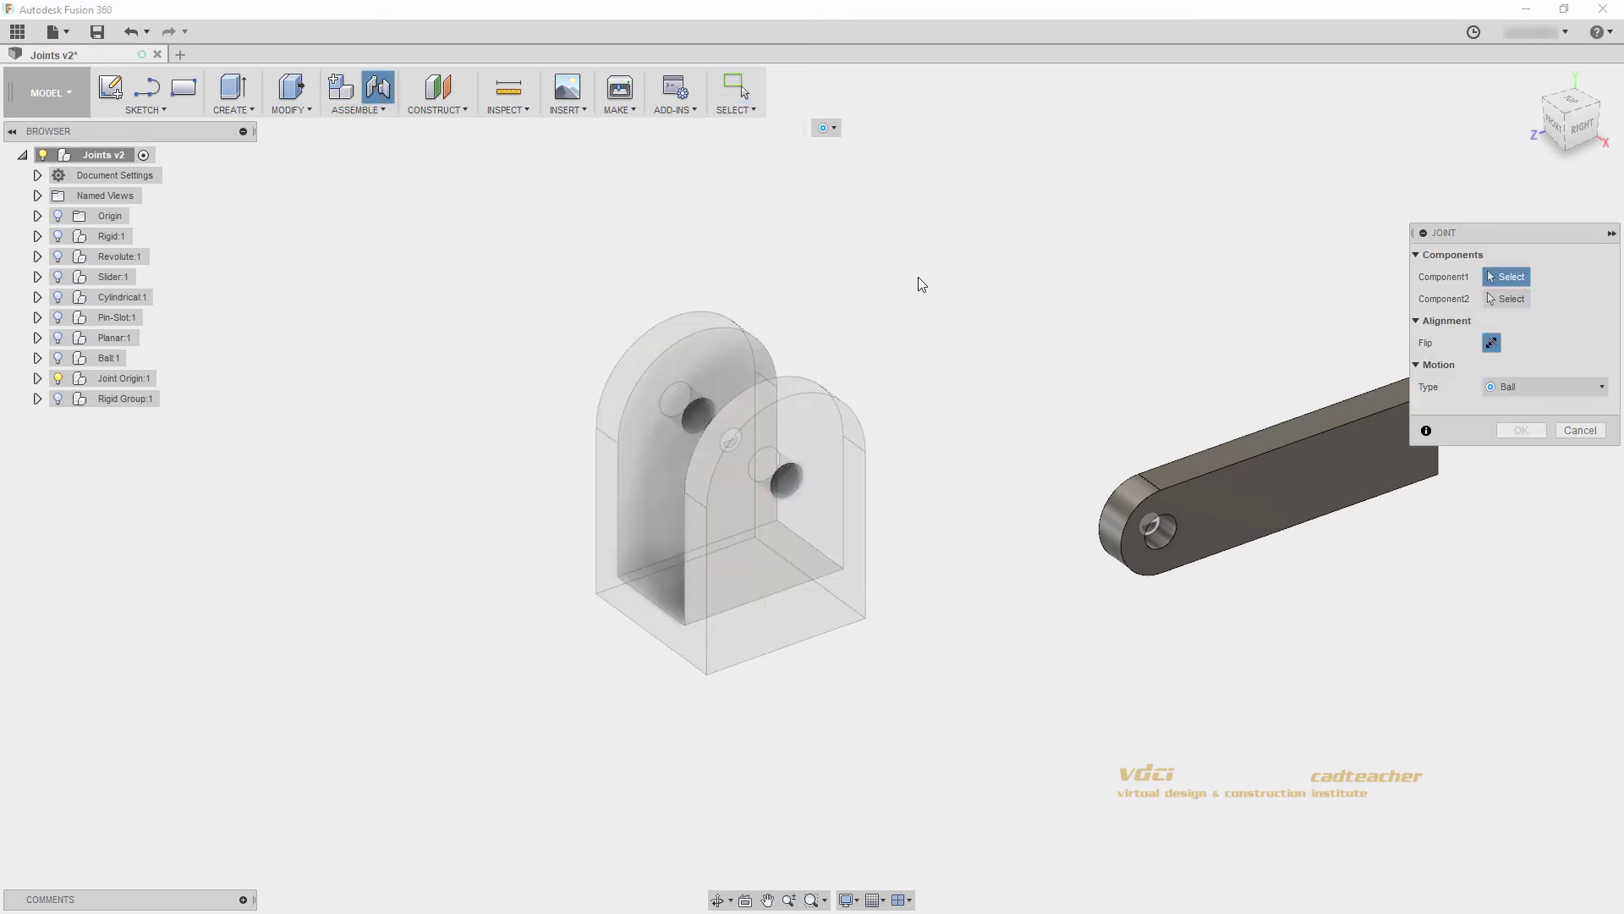
{"action": "left_click", "coordinate": [1548, 387]}
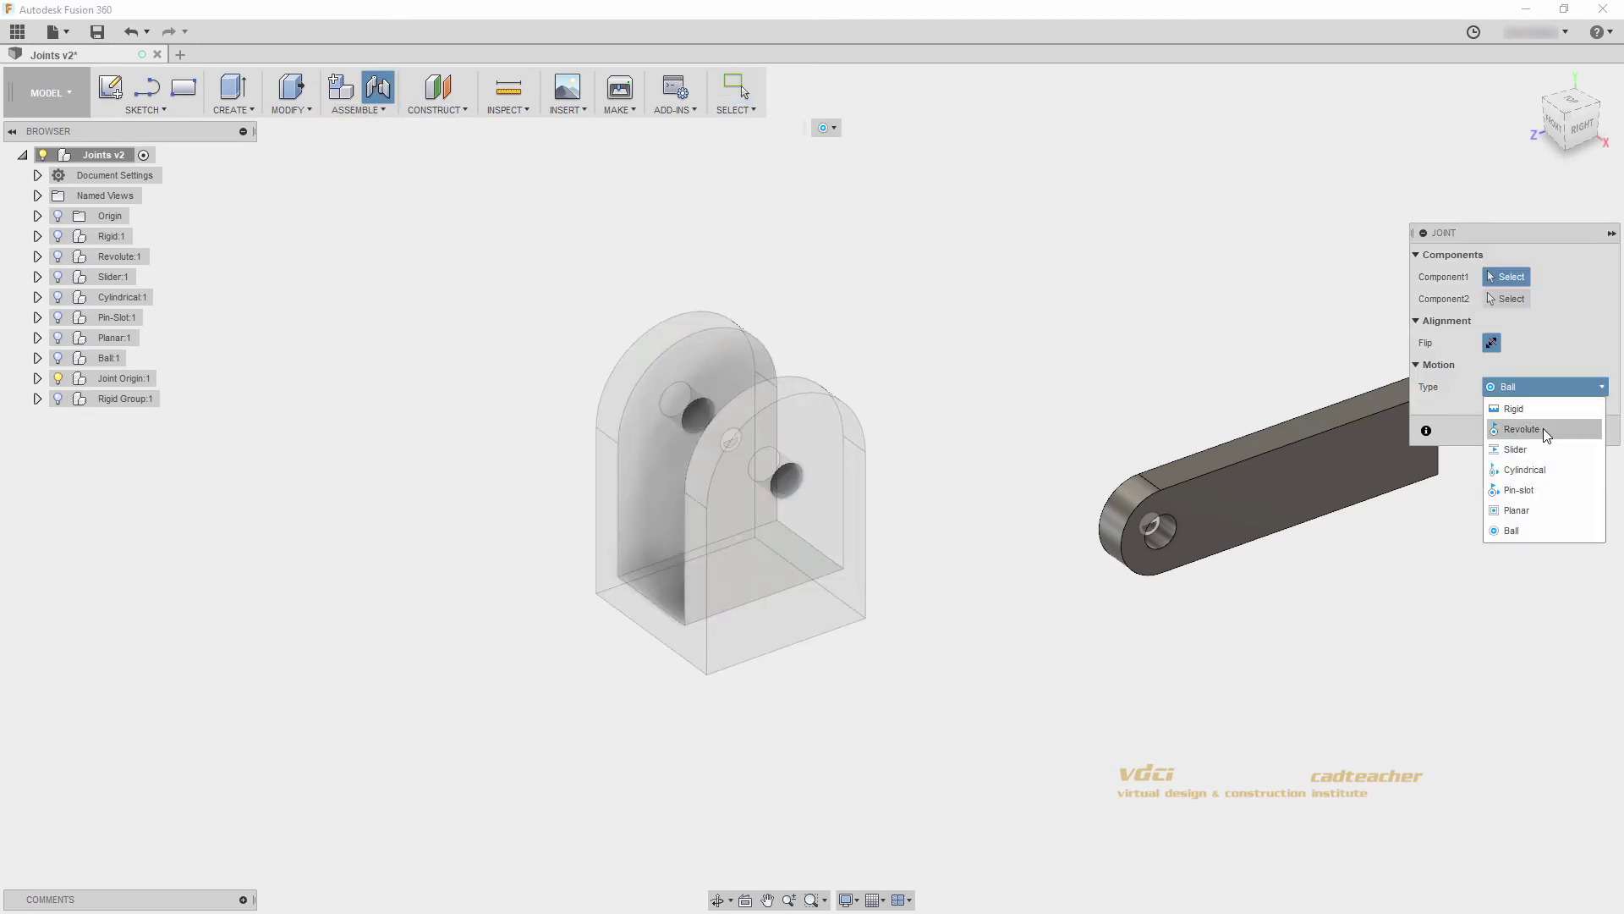
{"action": "left_click", "coordinate": [1541, 429]}
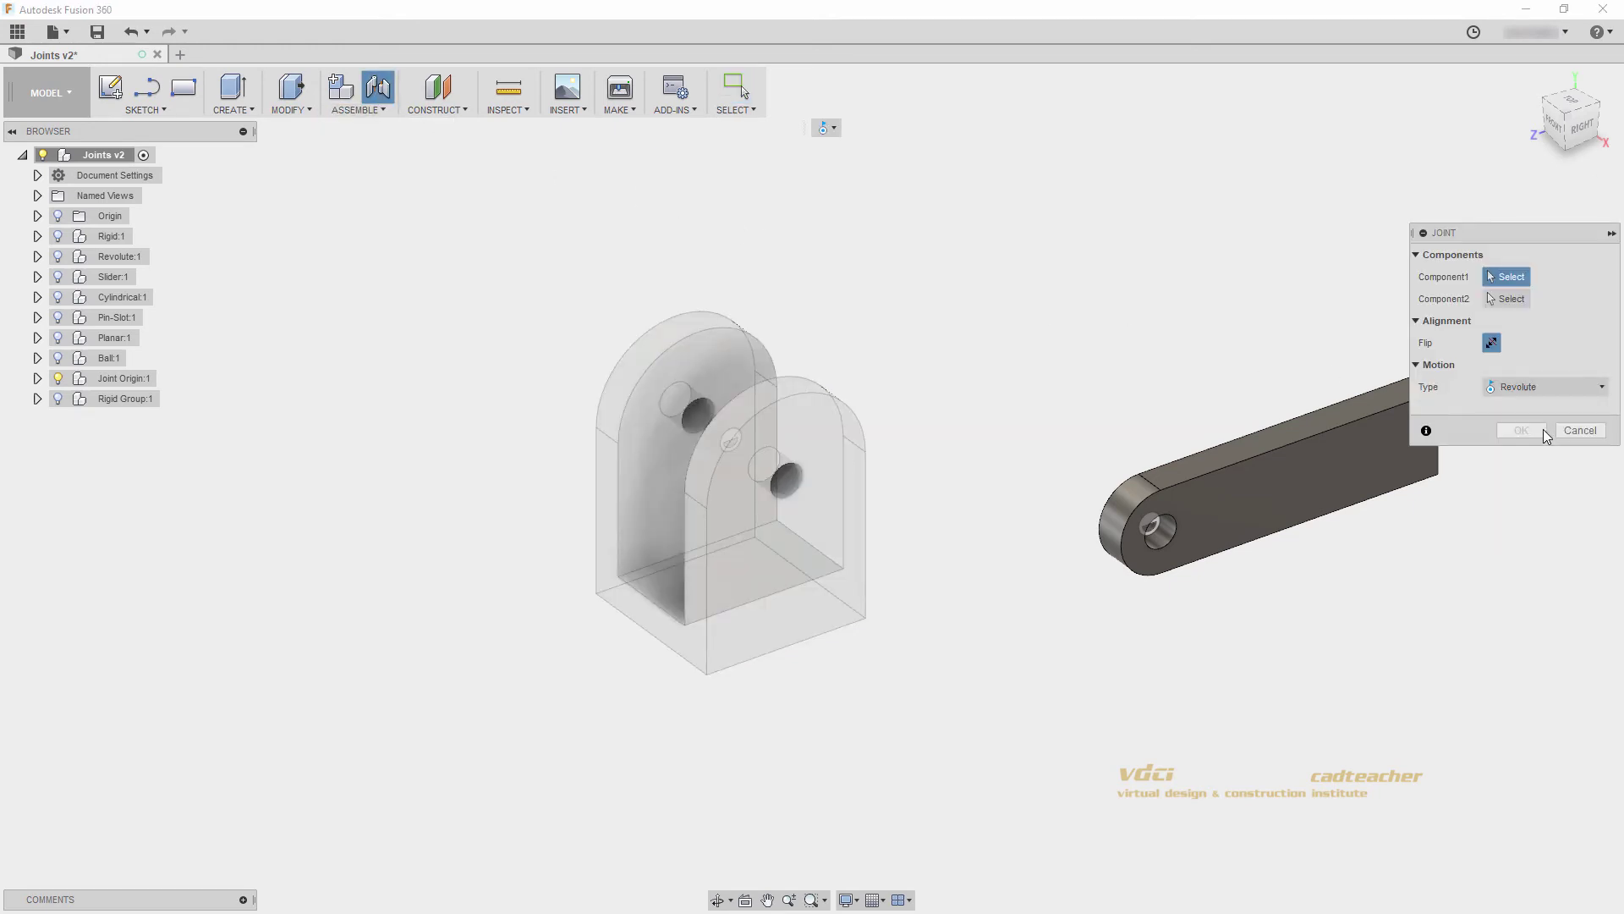
{"action": "left_click", "coordinate": [1154, 524]}
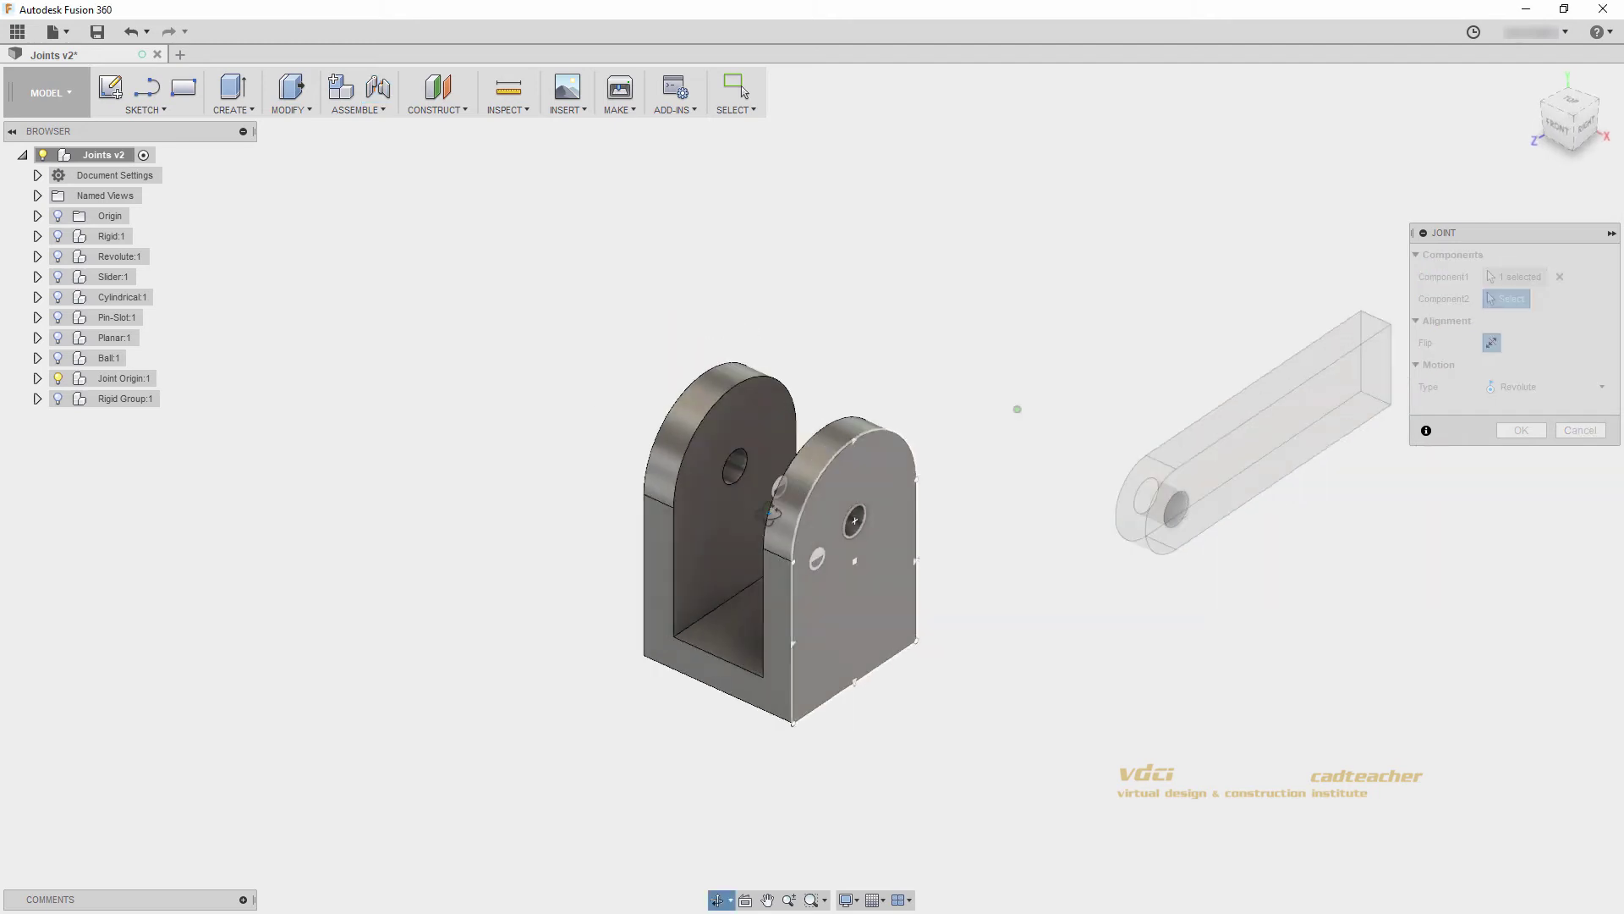
{"action": "left_click", "coordinate": [846, 518]}
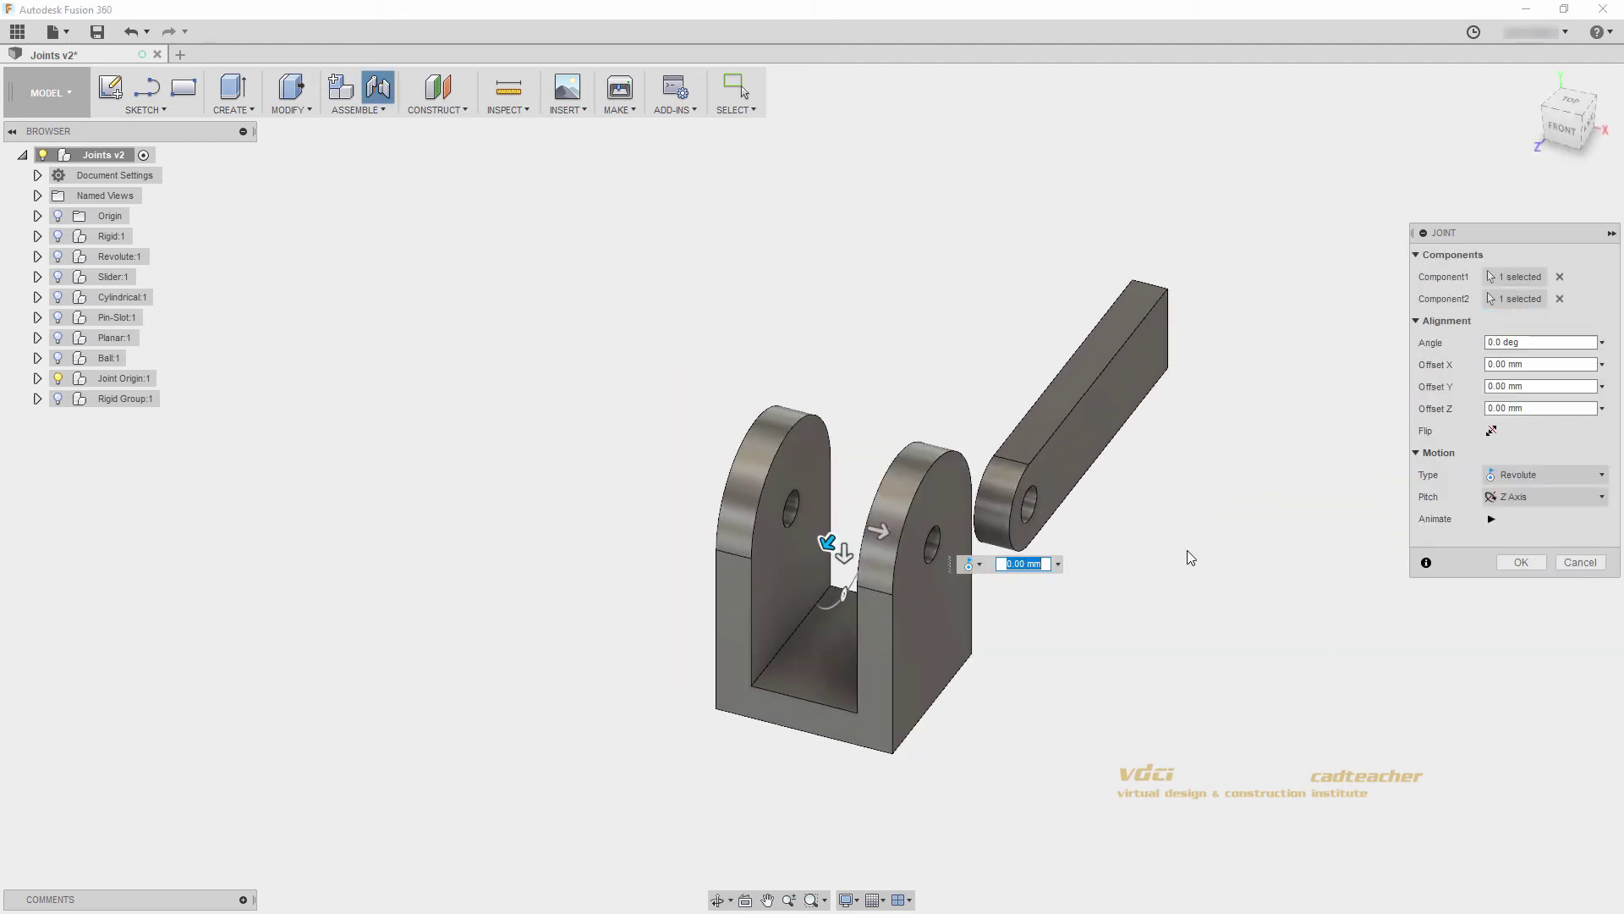
{"action": "key", "text": "Return"}
{"action": "left_click_drag", "start_coordinate": [968, 355], "coordinate": [807, 276]}
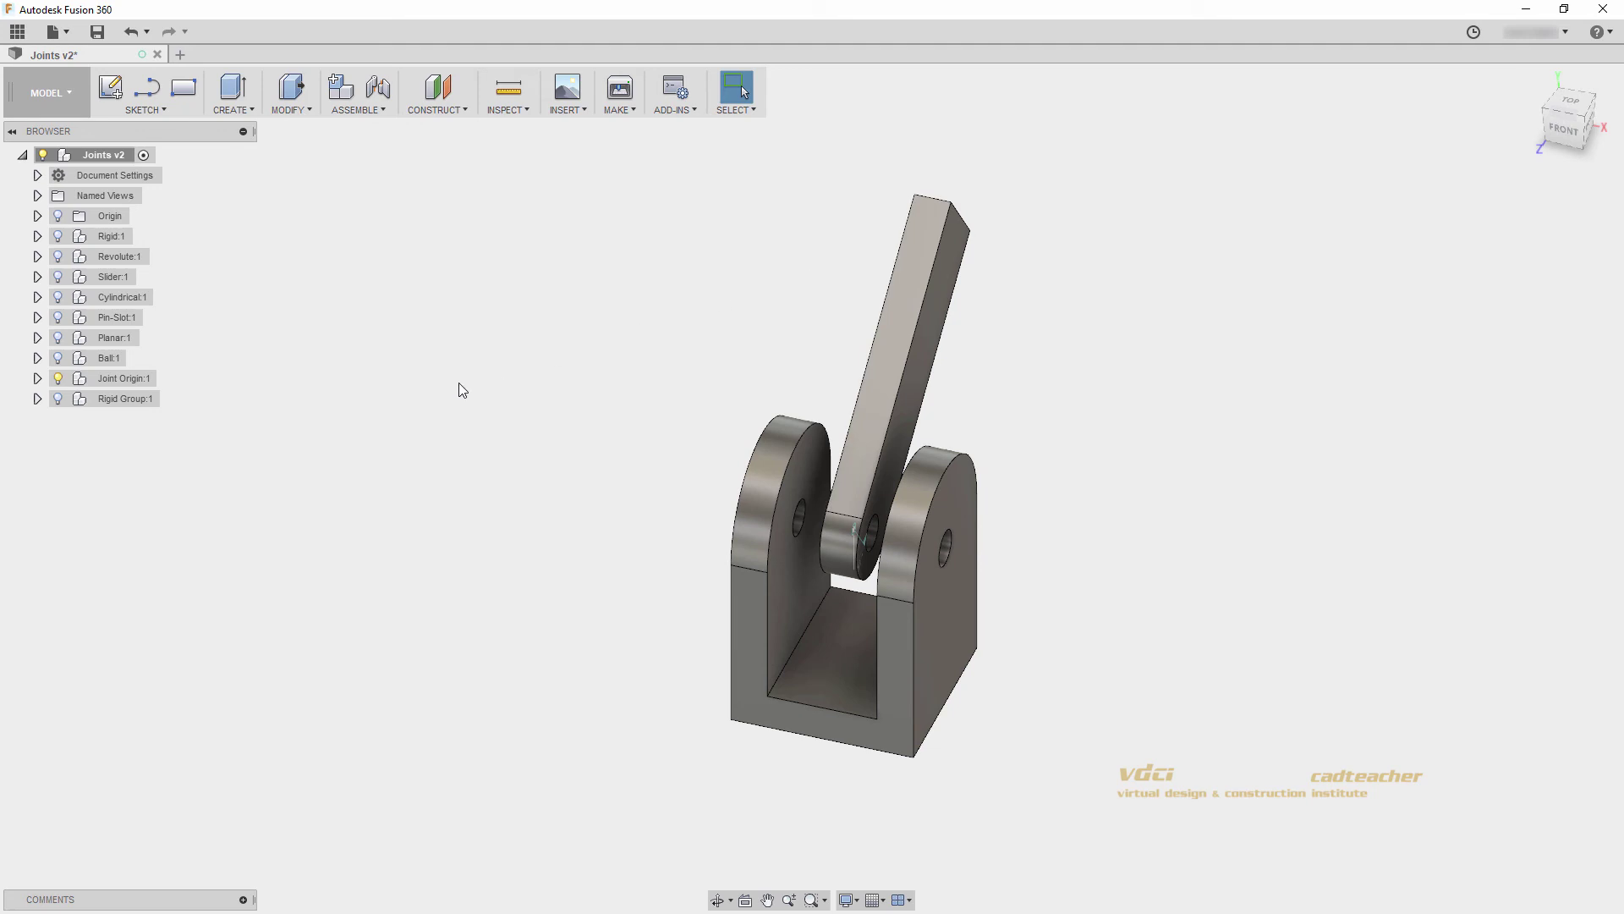
- Show the Rigid Group component instead of Joint Origin and view the box from its front right corner
{"action": "left_click", "coordinate": [58, 378]}
{"action": "left_click", "coordinate": [57, 398]}
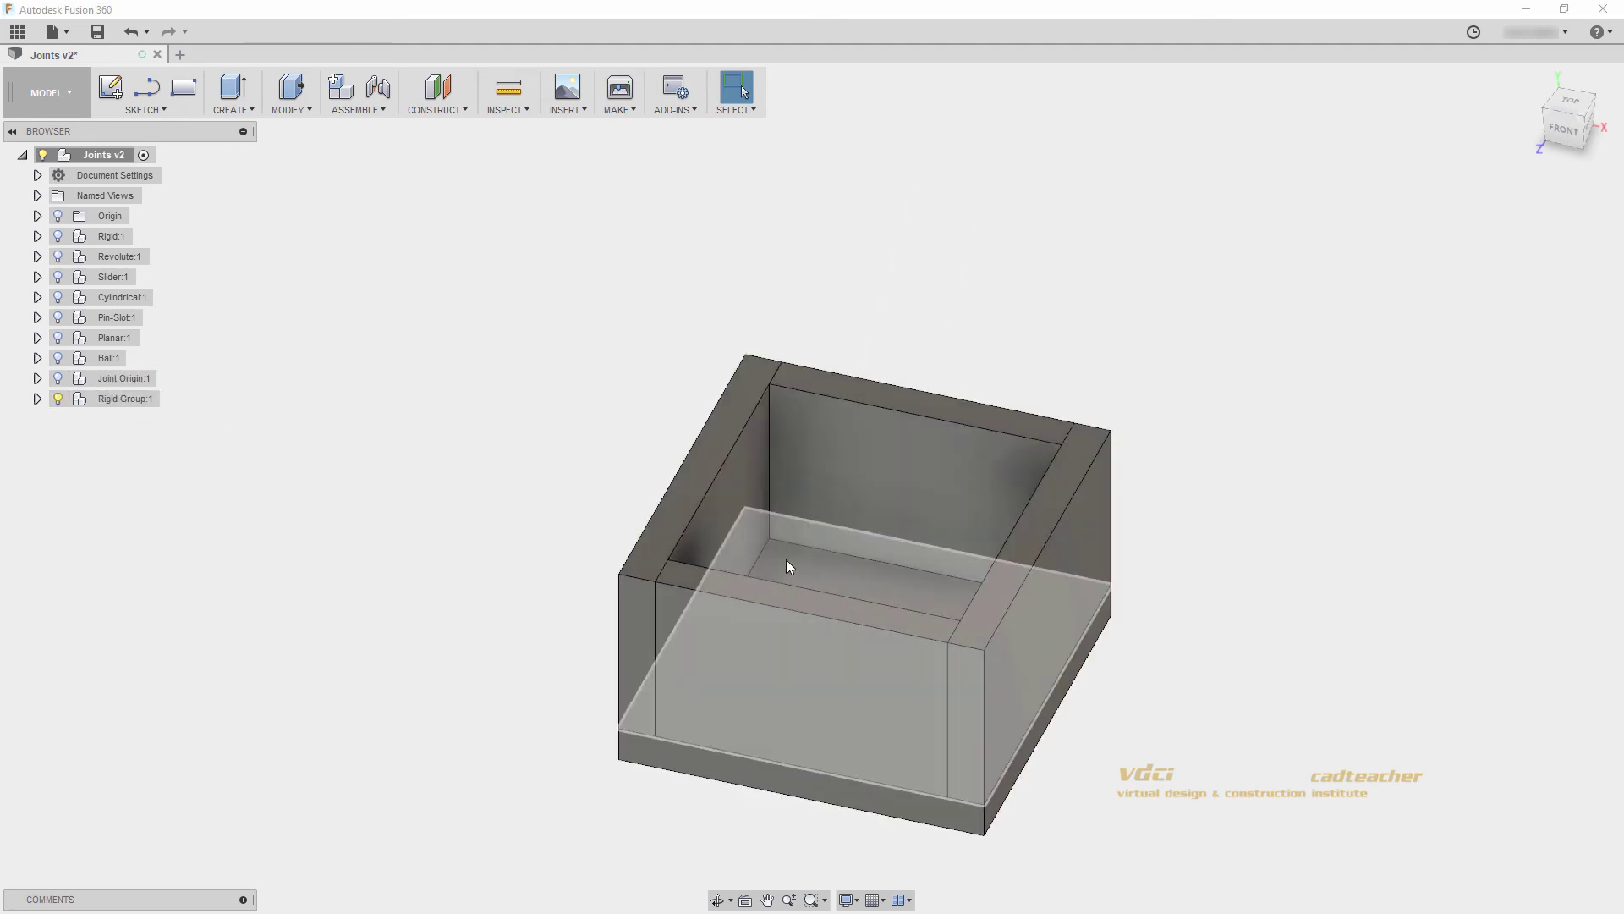
{"action": "middle_click_drag", "start_coordinate": [786, 562], "coordinate": [808, 434], "text": "shift"}
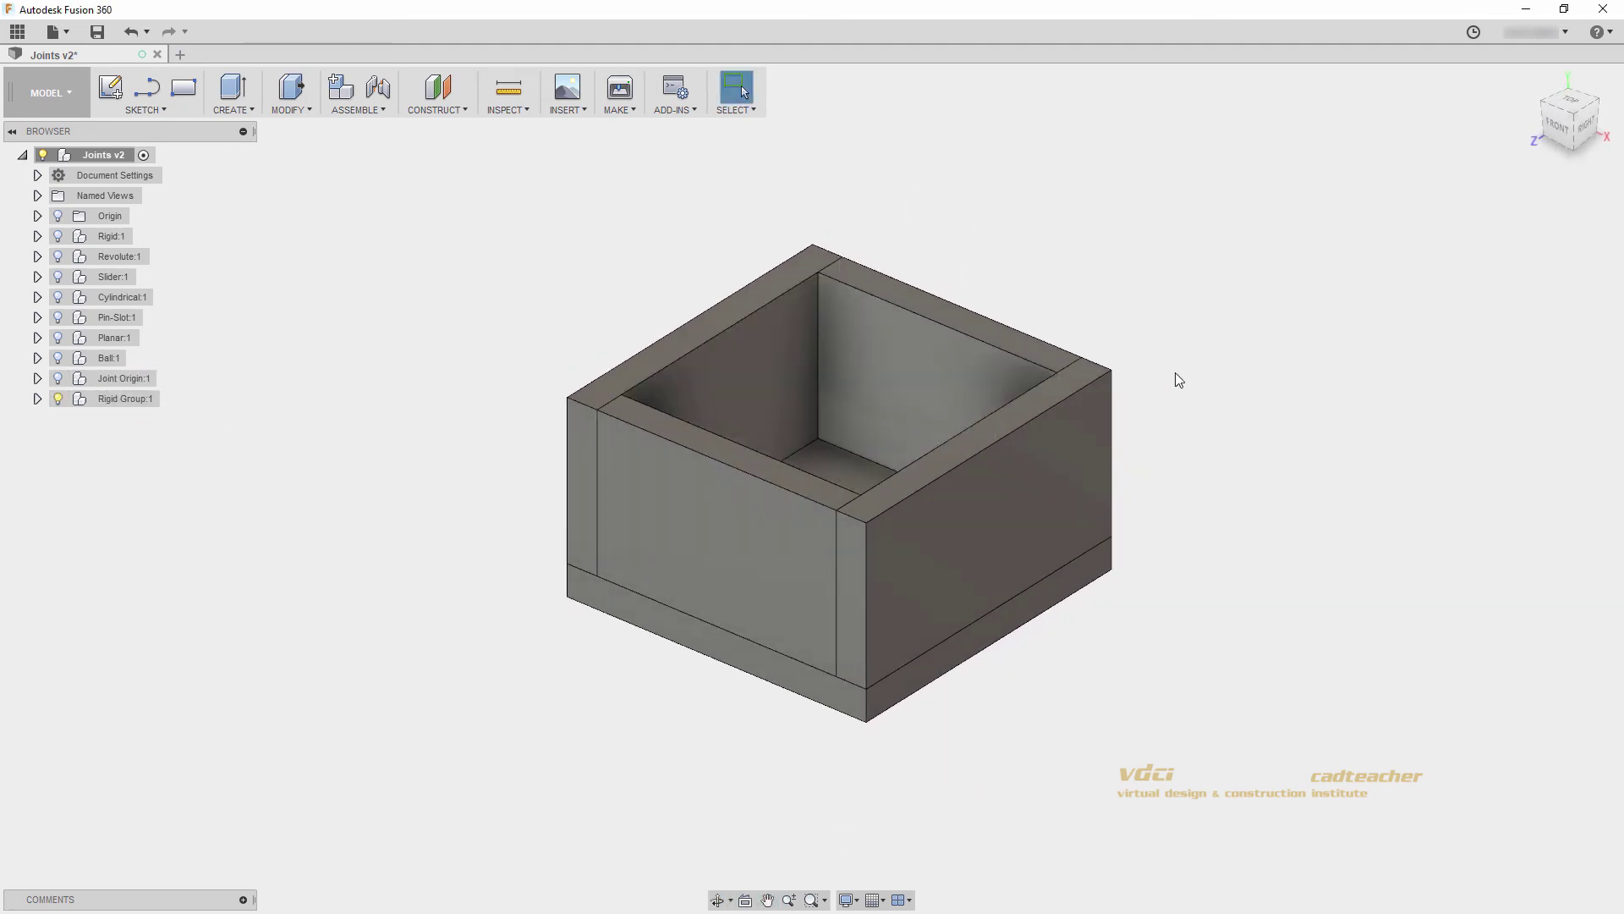
- Pull the box's four walls and its base apart to test whether they move independently
{"action": "left_click_drag", "start_coordinate": [992, 508], "coordinate": [1145, 528]}
{"action": "left_click_drag", "start_coordinate": [719, 542], "coordinate": [510, 580]}
{"action": "left_click_drag", "start_coordinate": [731, 364], "coordinate": [590, 333]}
{"action": "left_click_drag", "start_coordinate": [931, 364], "coordinate": [1107, 287]}
{"action": "left_click_drag", "start_coordinate": [894, 546], "coordinate": [858, 616]}
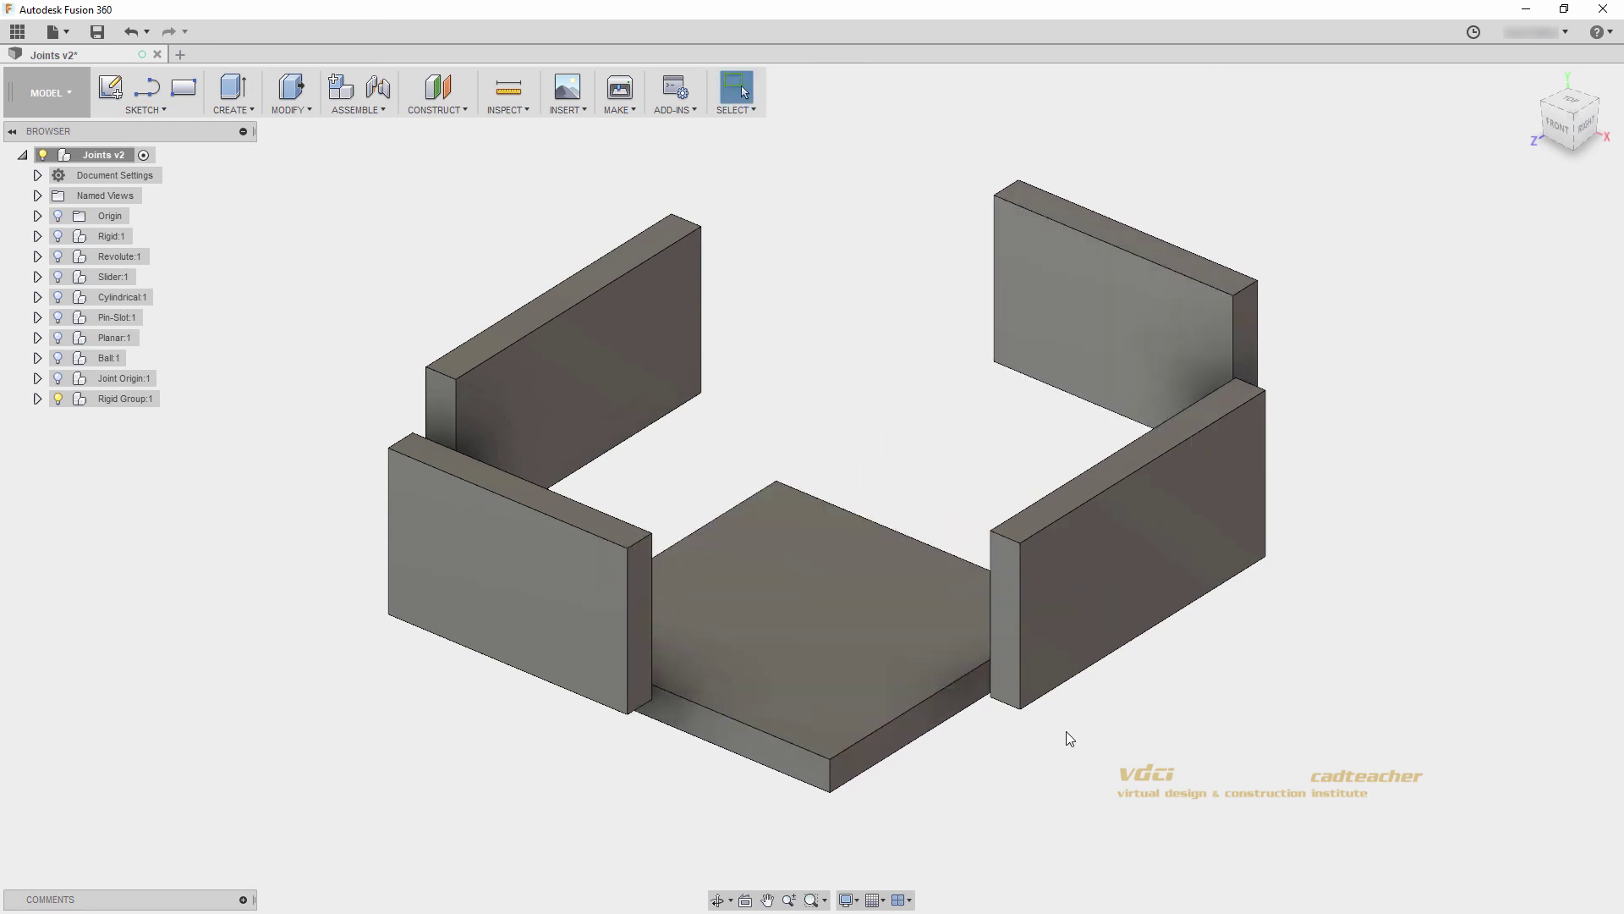
- Undo all the moves of the box's walls and base
{"action": "key", "text": "ctrl+z"}
{"action": "key", "text": "ctrl+z"}
{"action": "key", "text": "ctrl+z"}
{"action": "key", "text": "ctrl+z"}
{"action": "key", "text": "ctrl+z"}
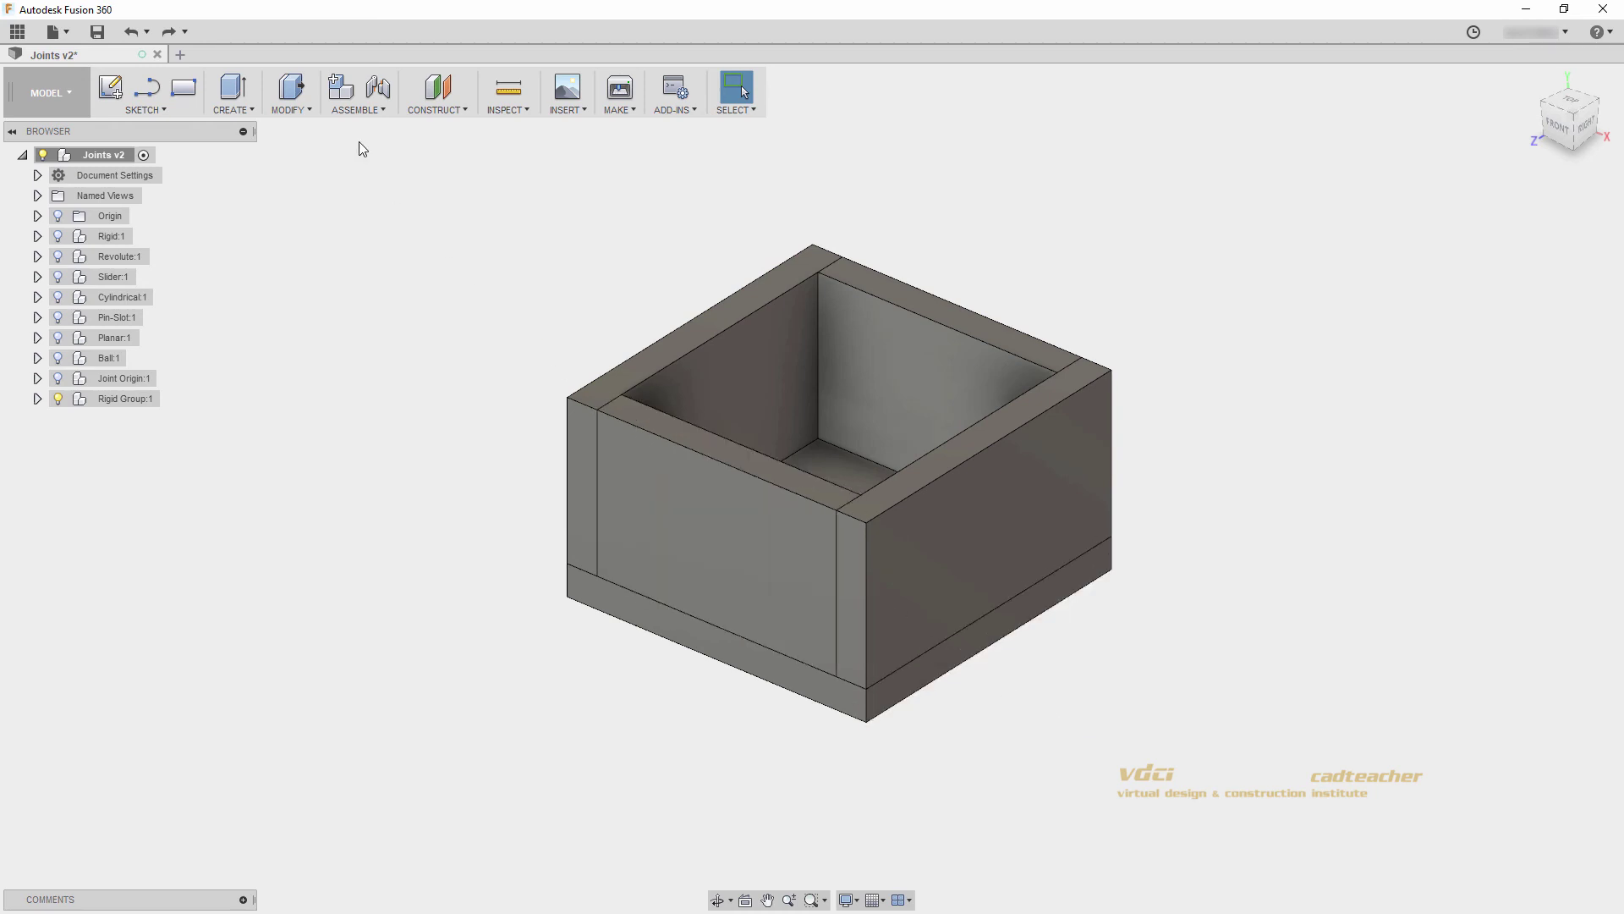
- Create a rigid group from the box's four walls and base, with child components included, and move the box to test it
{"action": "left_click", "coordinate": [362, 111]}
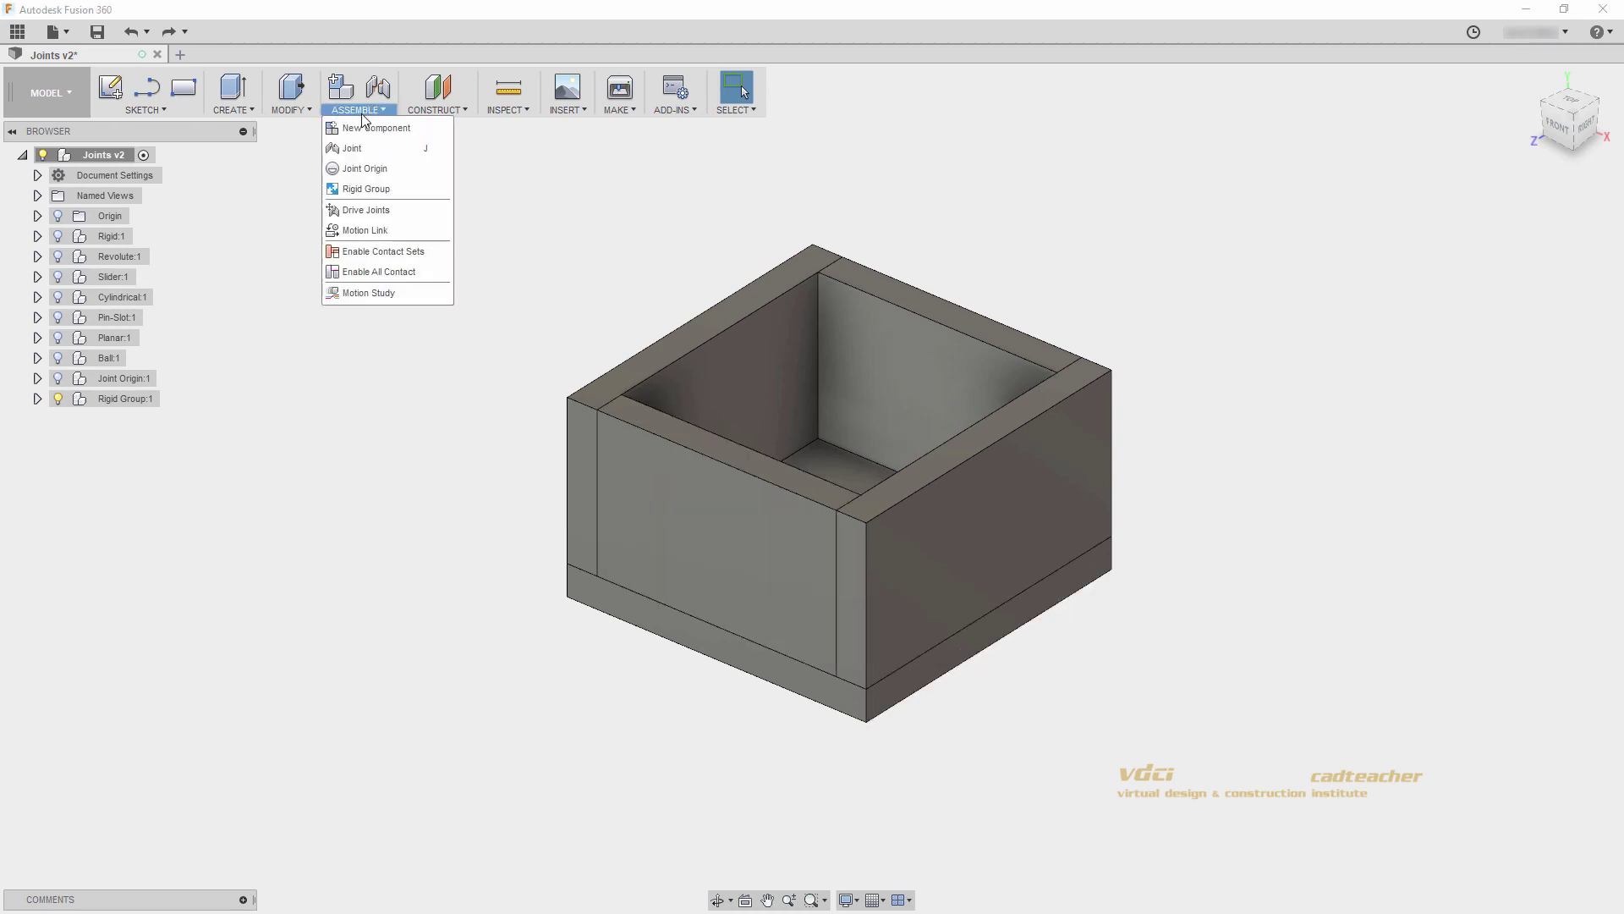
{"action": "left_click", "coordinate": [368, 189]}
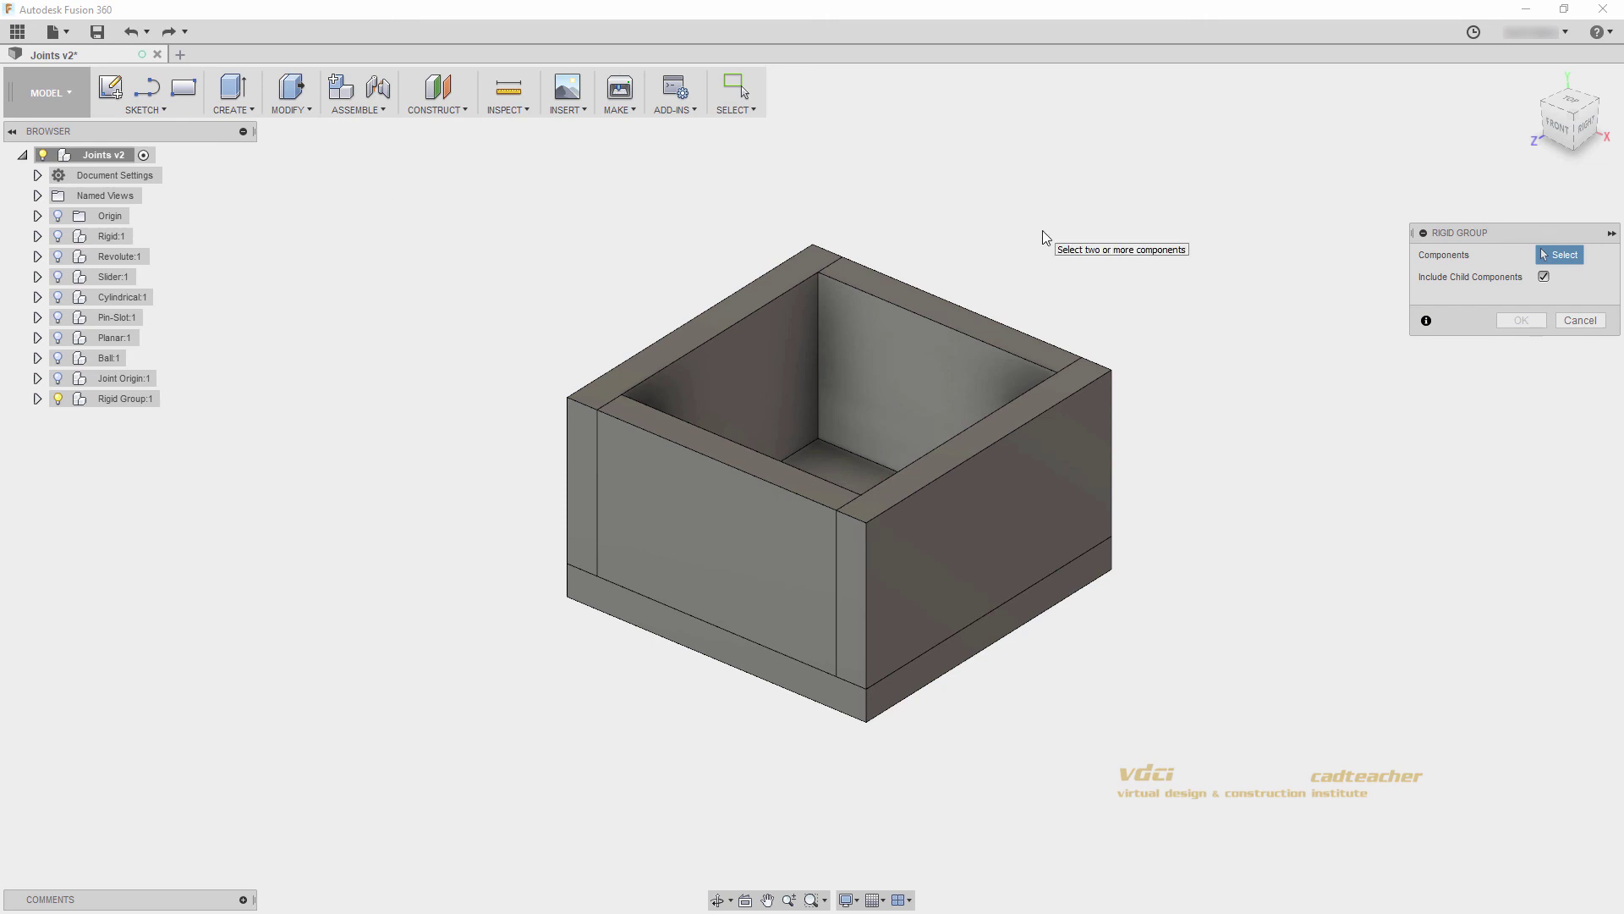
{"action": "left_click", "coordinate": [827, 352]}
{"action": "left_click", "coordinate": [749, 367]}
{"action": "left_click", "coordinate": [849, 474]}
{"action": "left_click", "coordinate": [800, 494]}
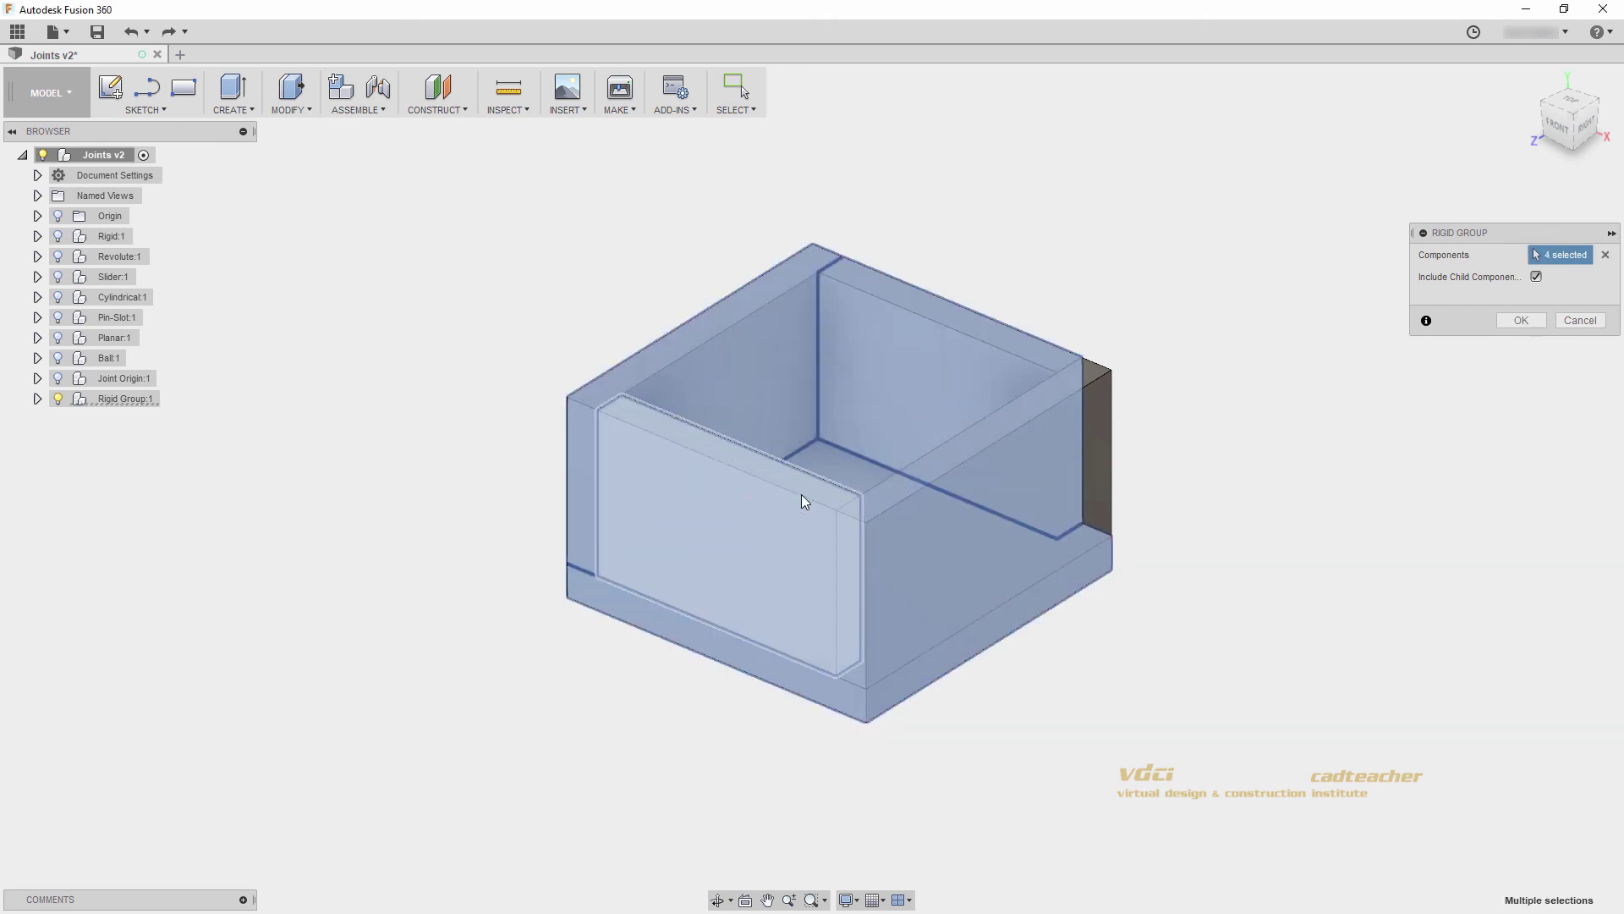
{"action": "left_click", "coordinate": [942, 510]}
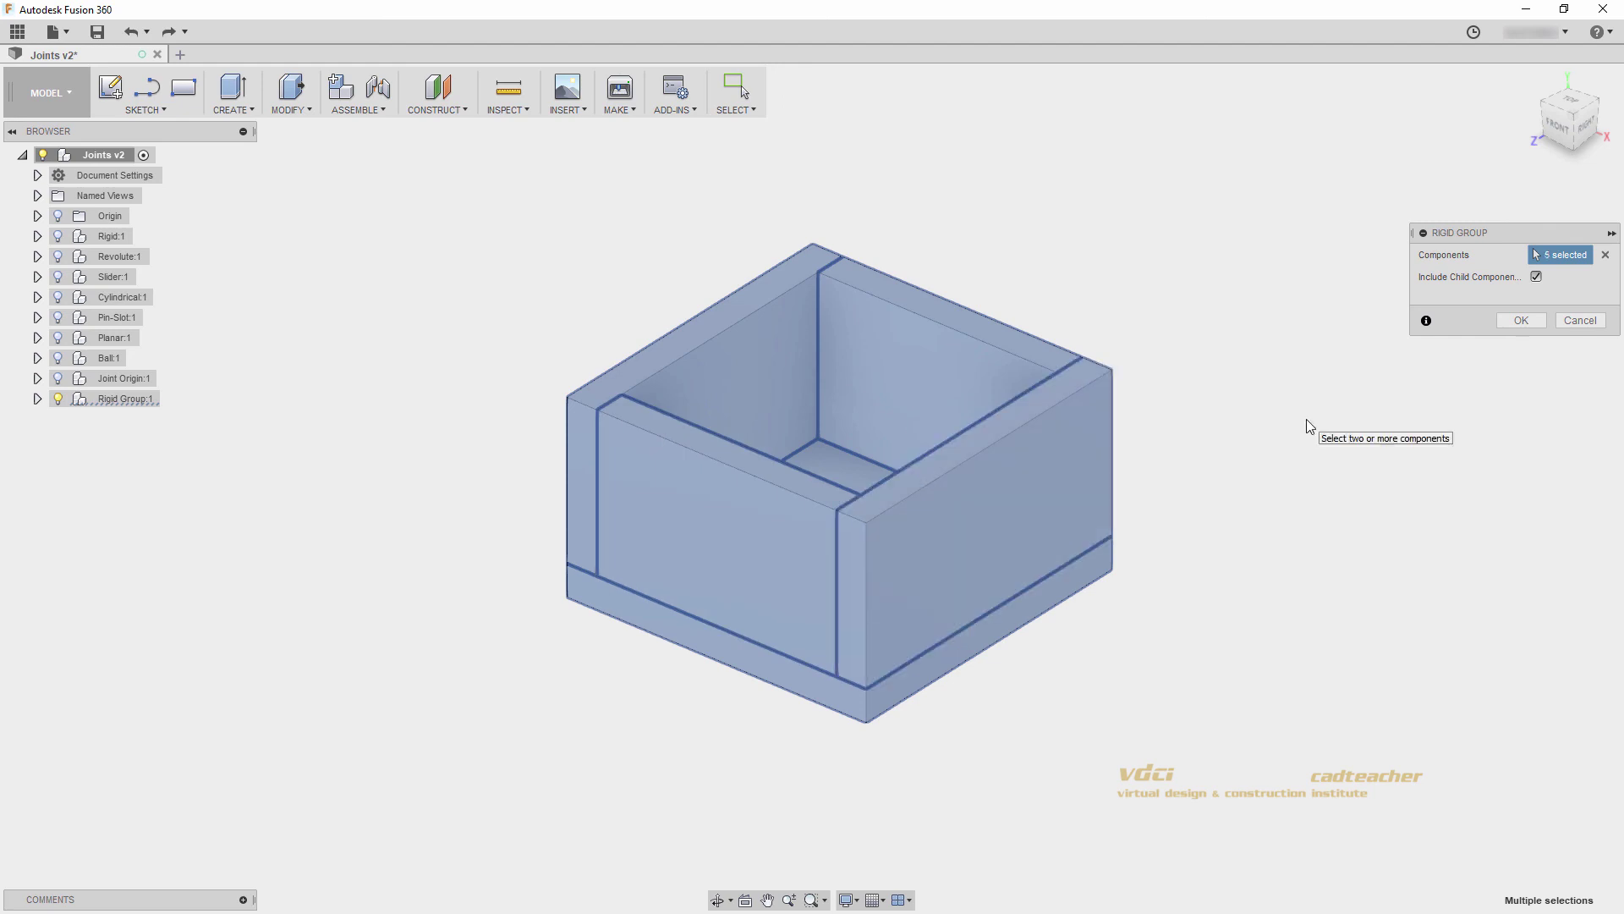
{"action": "left_click", "coordinate": [1520, 321]}
{"action": "mouse_move", "coordinate": [961, 522]}
{"action": "left_mouse_down"}
{"action": "mouse_move", "coordinate": [1029, 494]}
{"action": "mouse_move", "coordinate": [911, 473]}
{"action": "mouse_move", "coordinate": [972, 541]}
{"action": "mouse_move", "coordinate": [947, 537]}
{"action": "mouse_move", "coordinate": [961, 520]}
{"action": "left_mouse_up"}
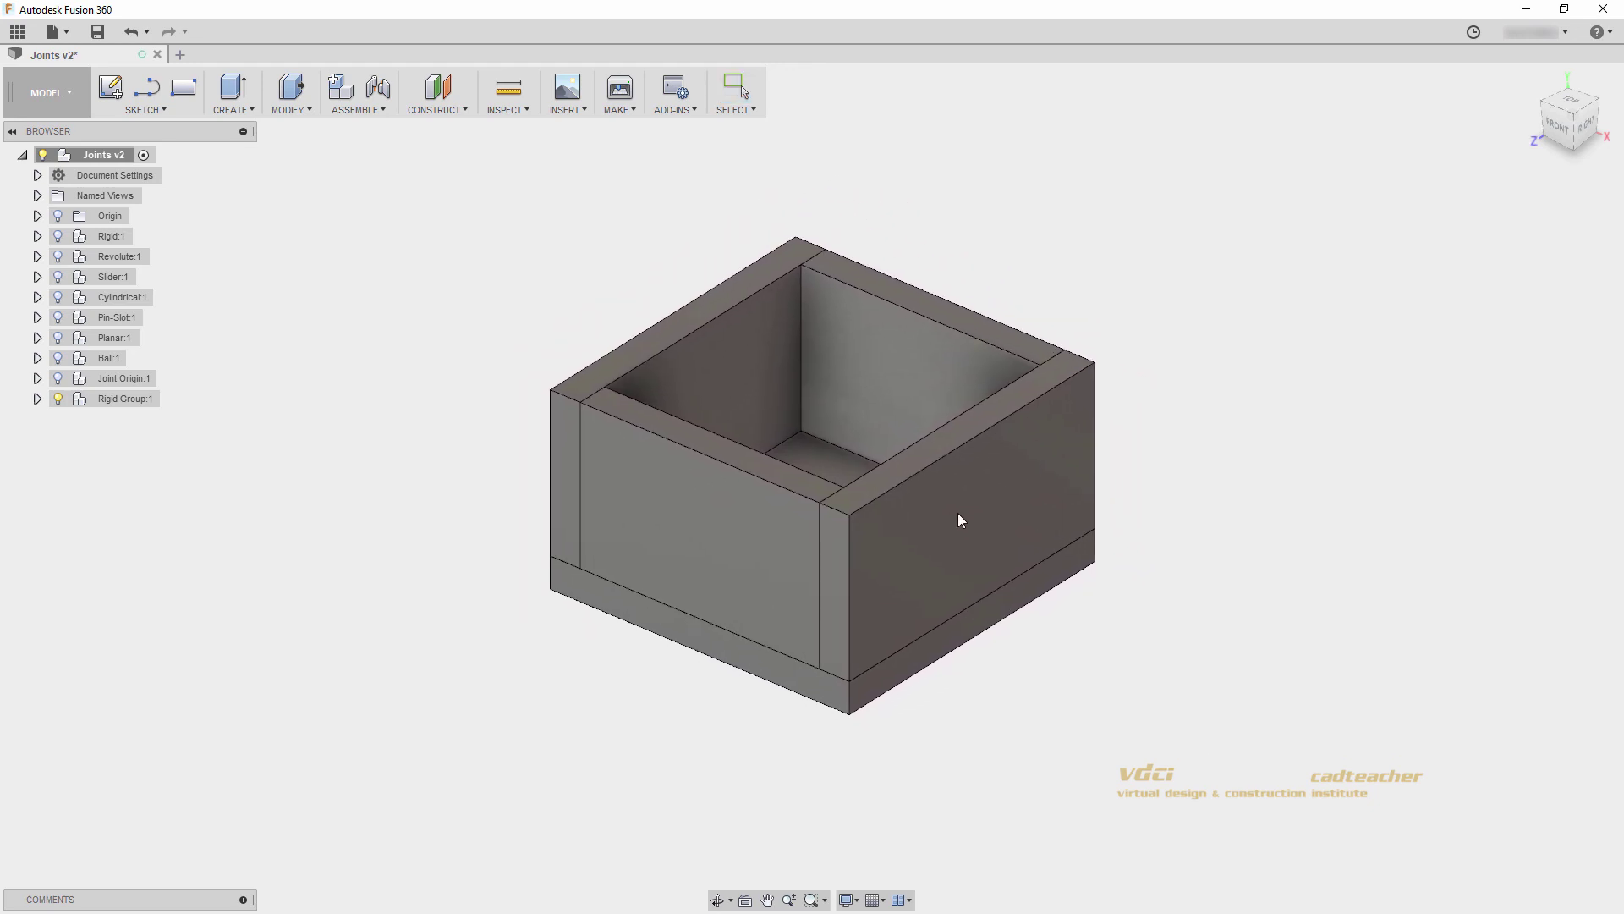